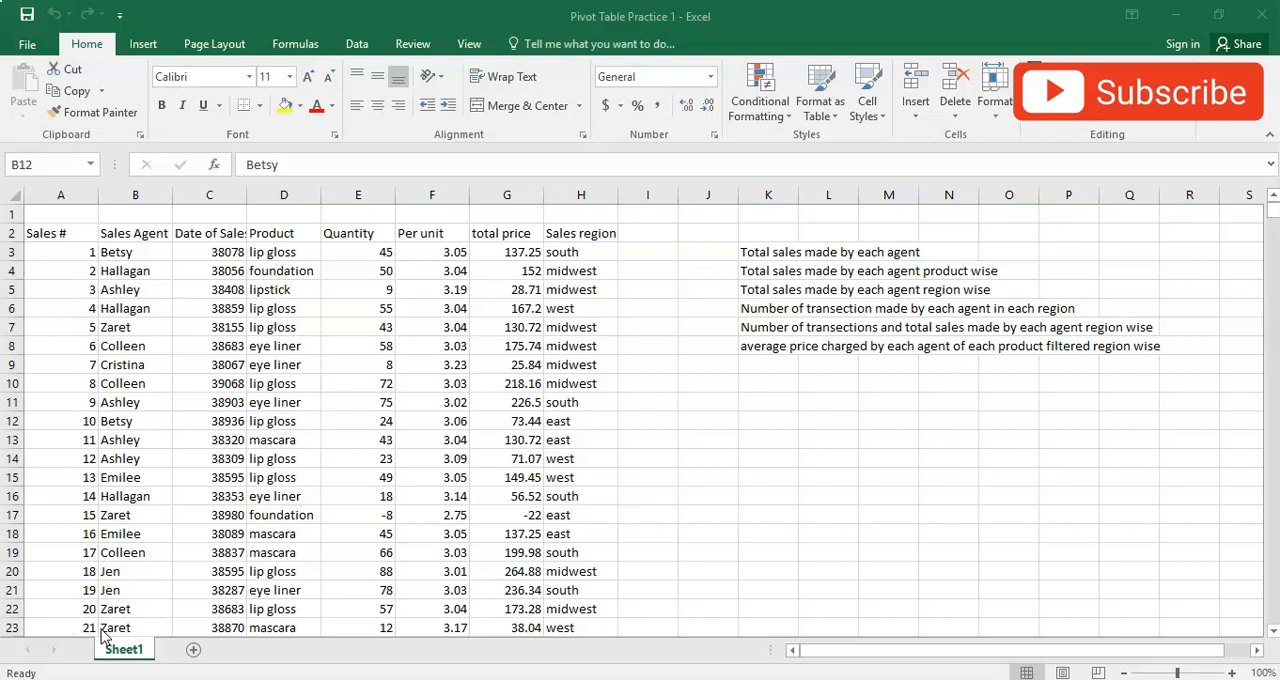
# - Look through the first entries in the Product and Sales Agent columns of the sales data
pyautogui.click(65, 314)
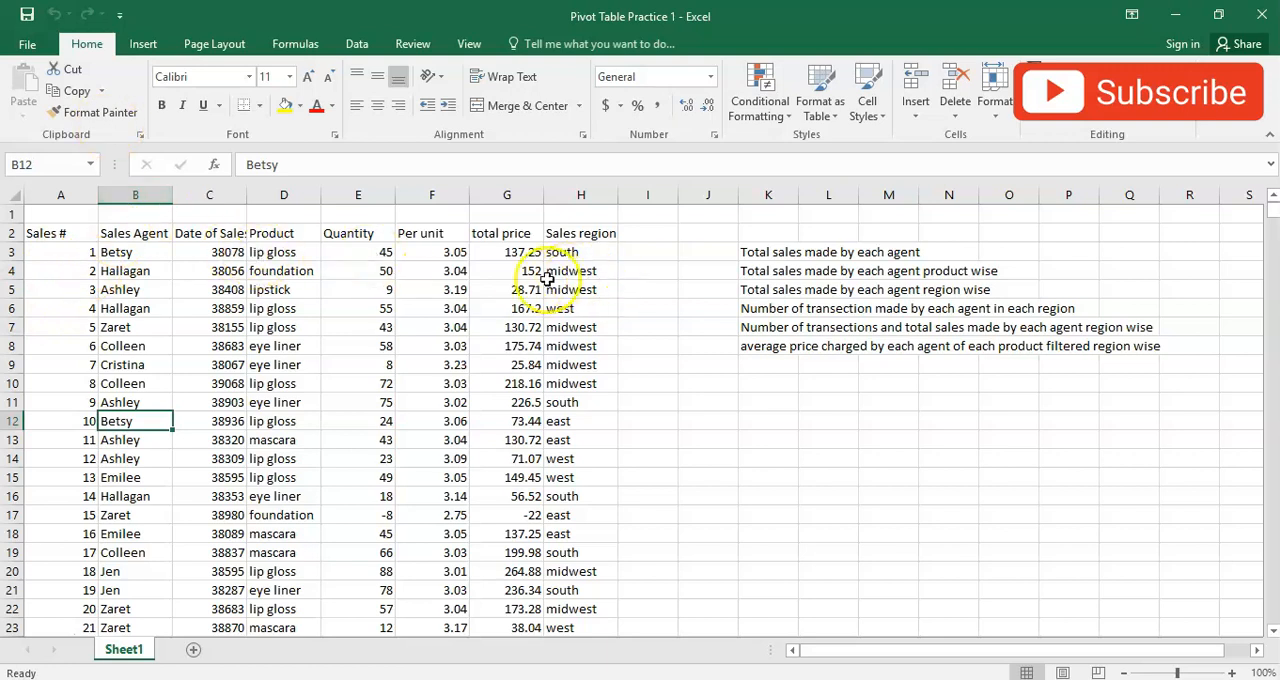
pyautogui.click(287, 255)
pyautogui.click(309, 268)
pyautogui.click(309, 347)
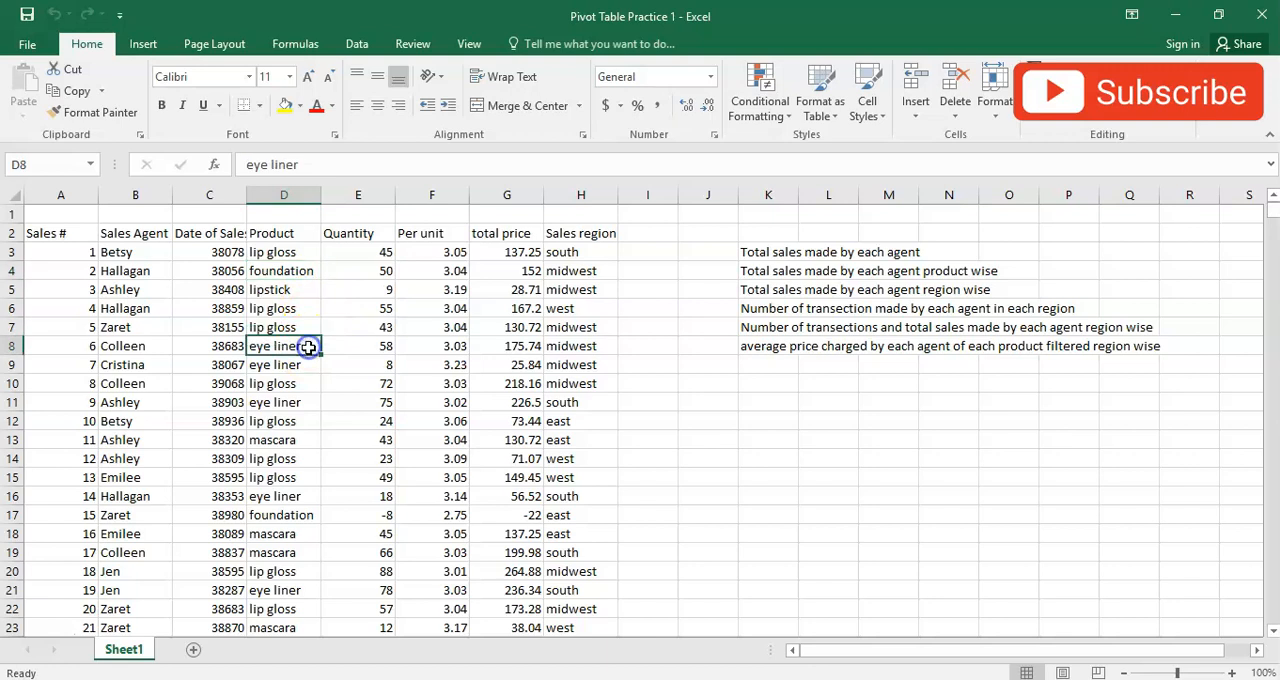
pyautogui.click(313, 433)
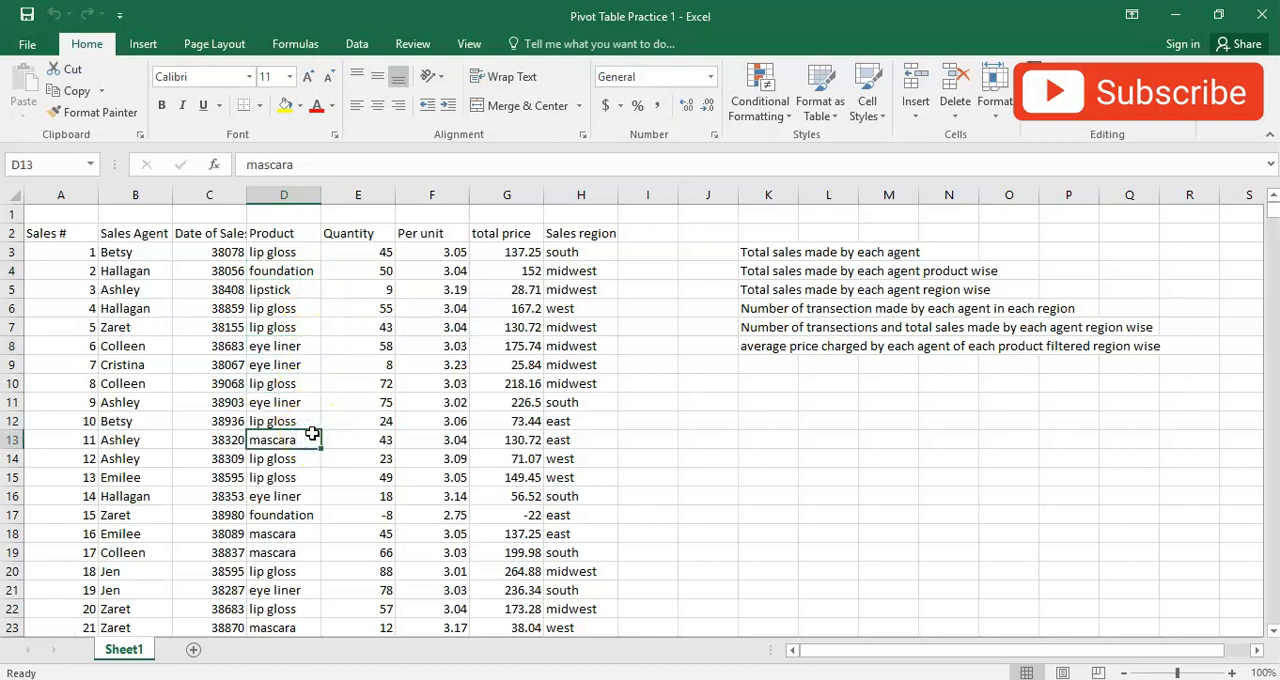
pyautogui.click(151, 252)
pyautogui.click(150, 271)
pyautogui.click(150, 289)
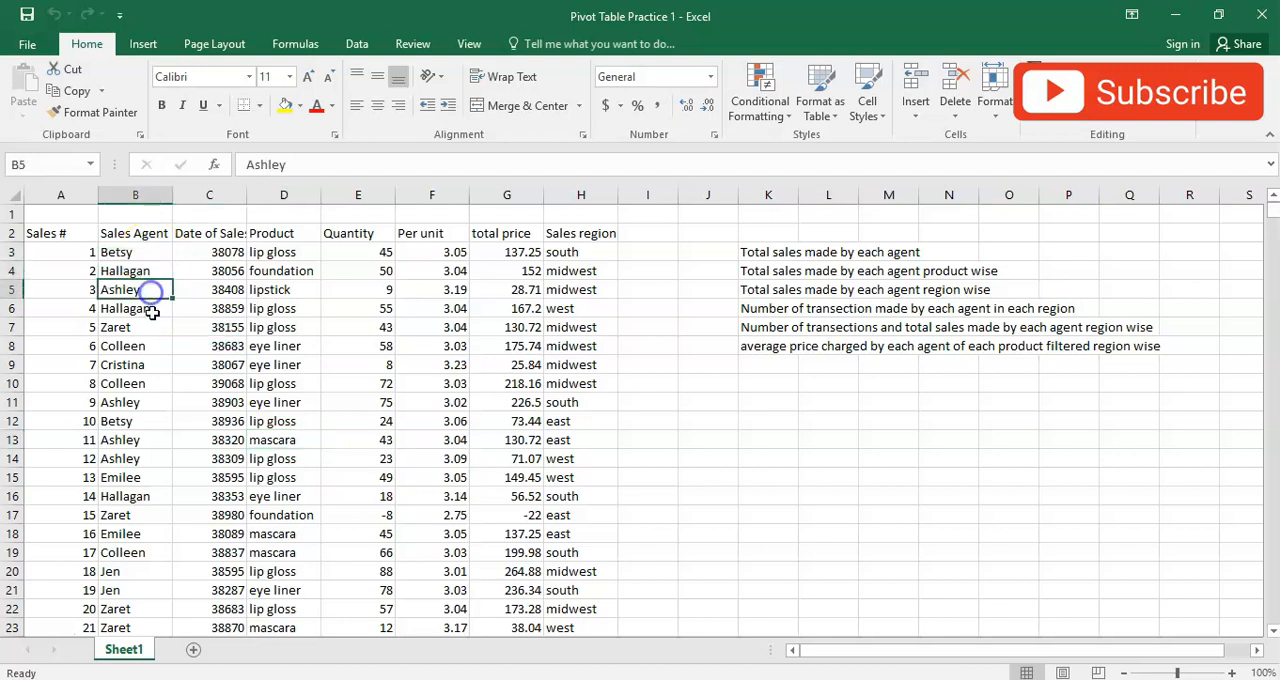
# - Examine how the Sales # column numbers each transaction and how the Sales Agent column assigns agents to them
pyautogui.click(66, 235)
pyautogui.click(65, 253)
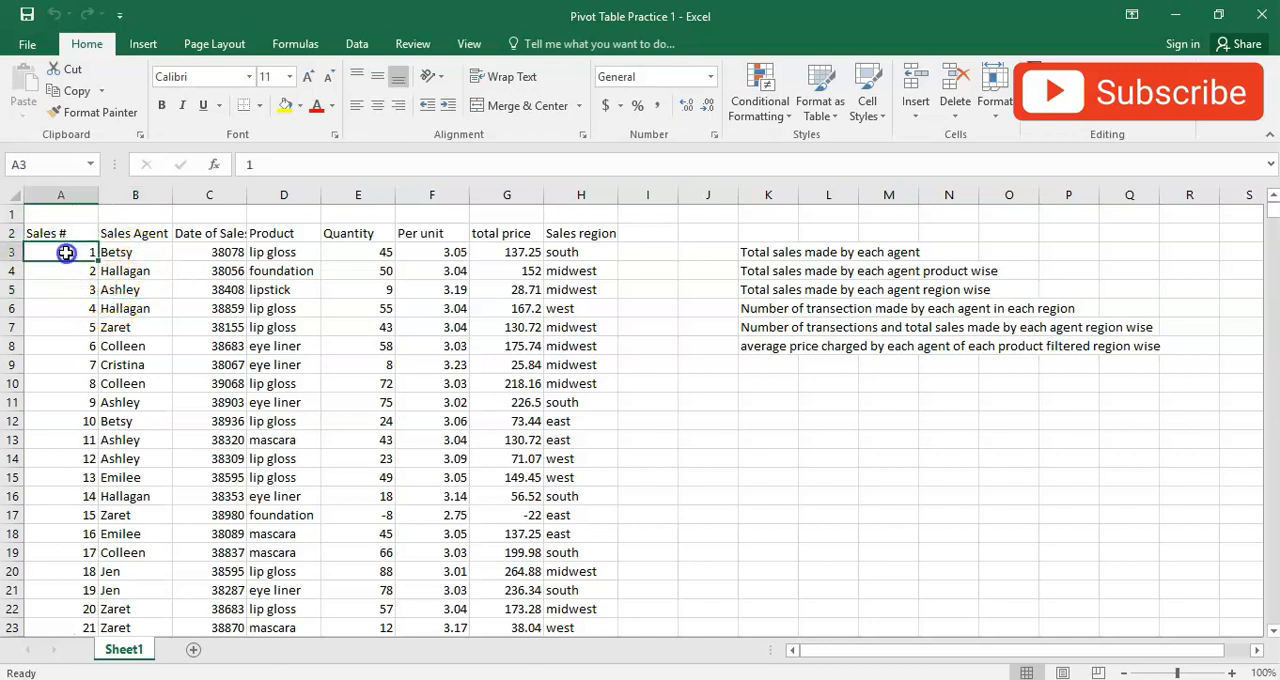
pyautogui.click(66, 271)
pyautogui.click(58, 309)
pyautogui.click(60, 326)
pyautogui.click(72, 363)
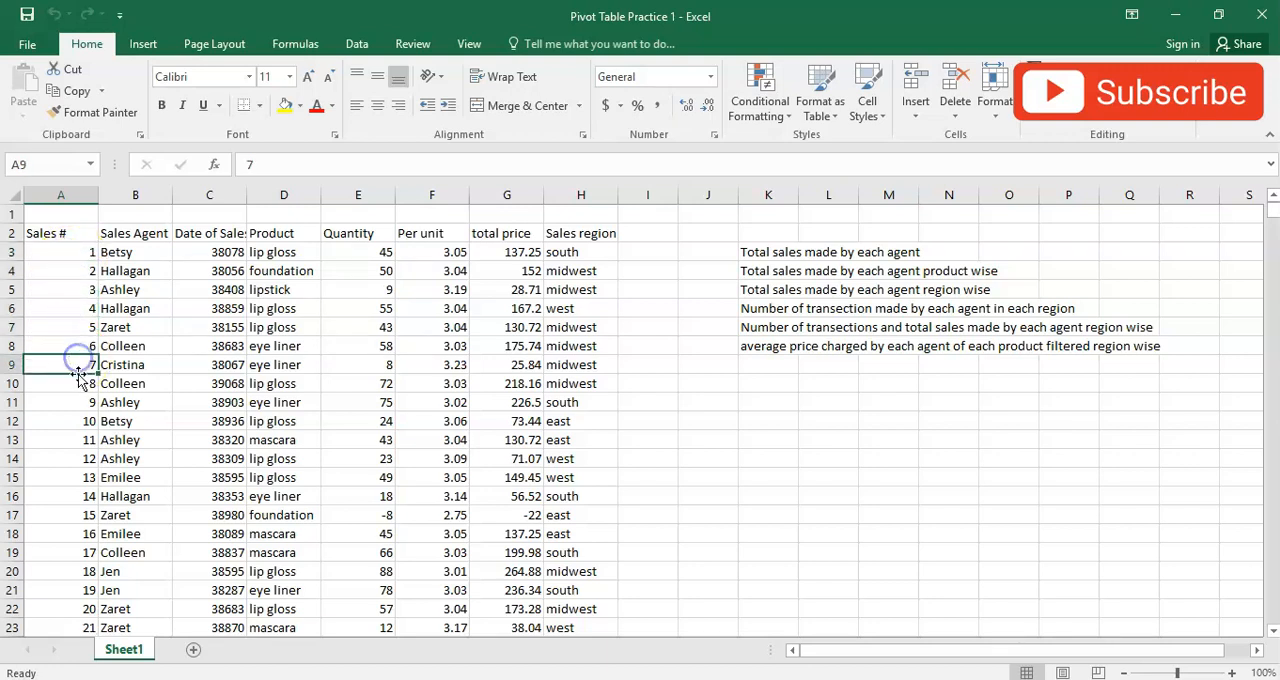
pyautogui.click(76, 388)
pyautogui.click(70, 414)
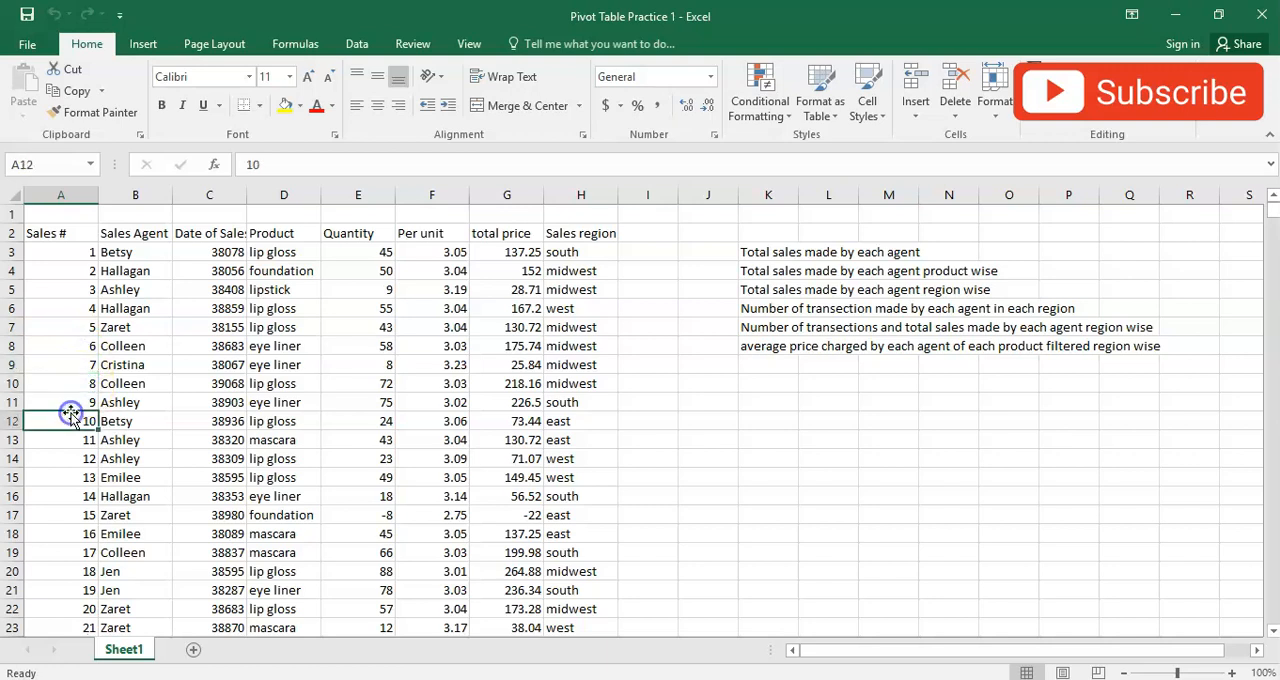
pyautogui.click(69, 457)
pyautogui.click(60, 354)
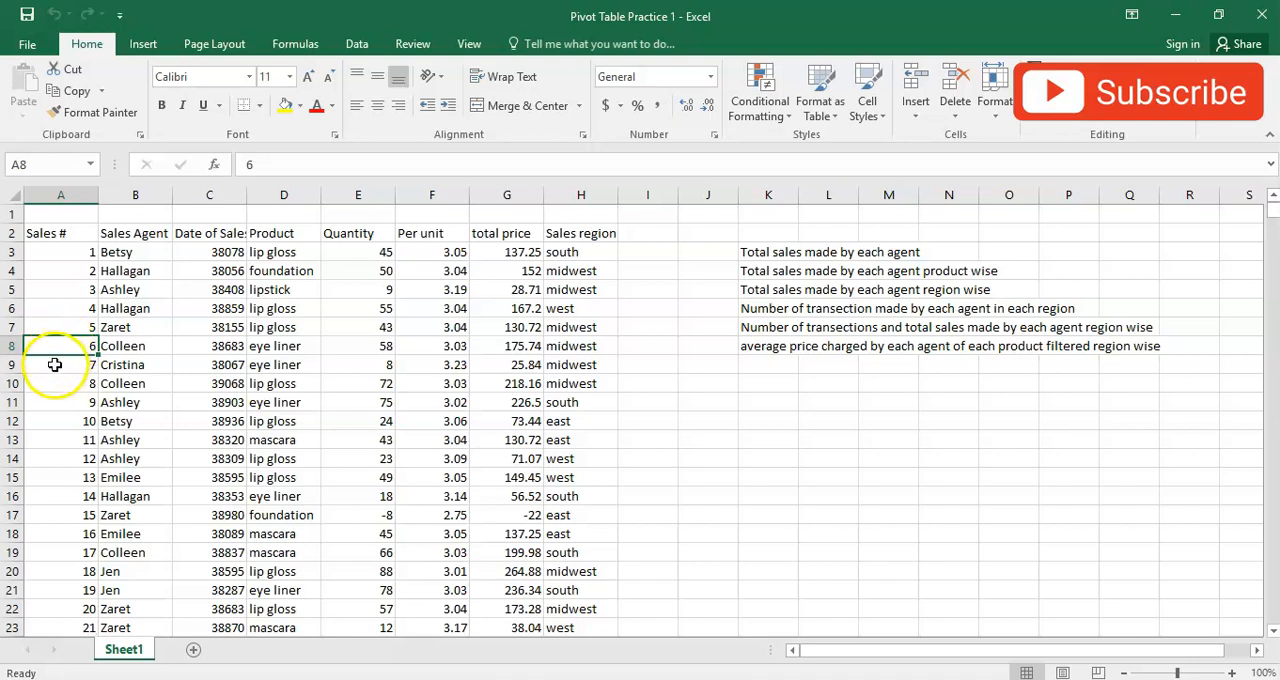
pyautogui.click(116, 234)
pyautogui.click(119, 268)
pyautogui.click(121, 290)
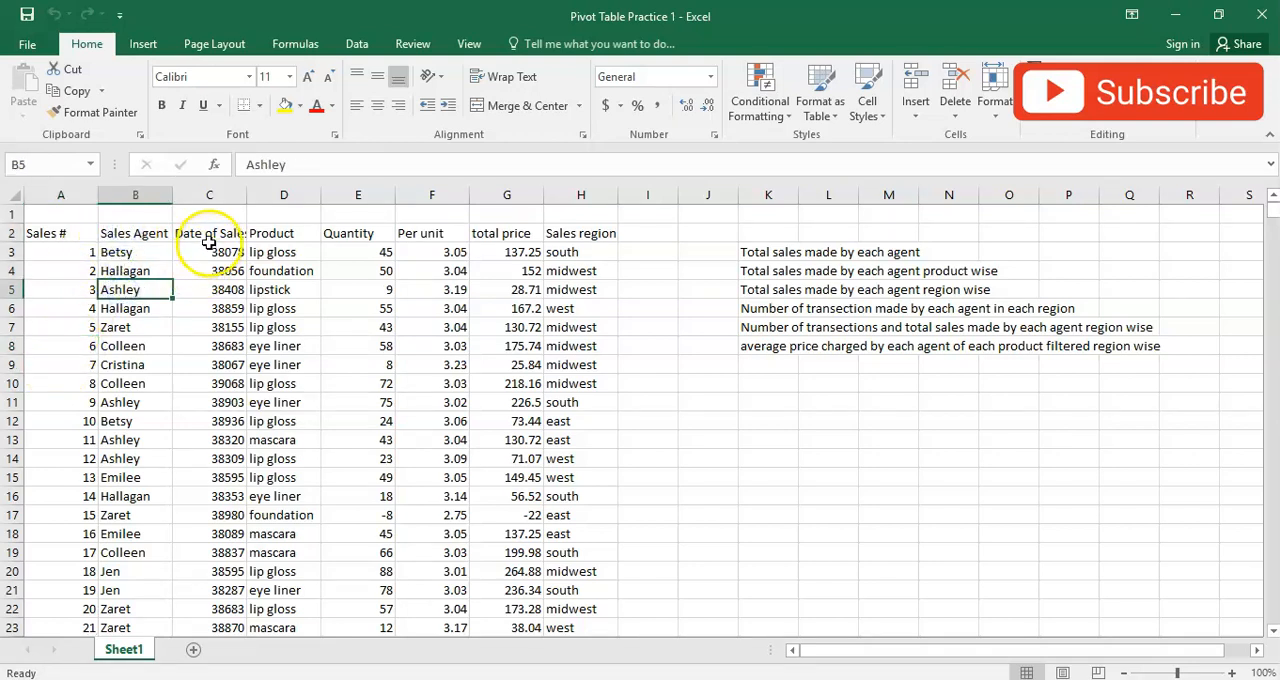
# - Format the whole Date of Sale column as Short Date
pyautogui.click(210, 251)
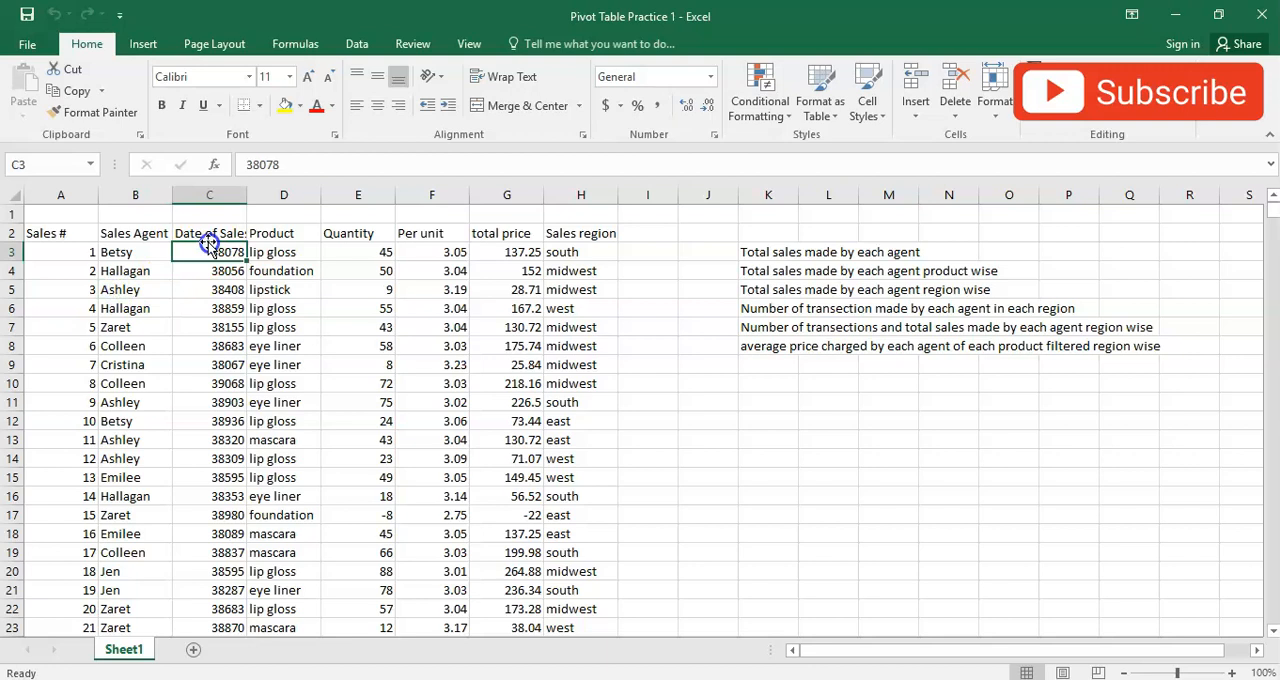
pyautogui.click(208, 345)
pyautogui.hotkey('ctrl', 'space')
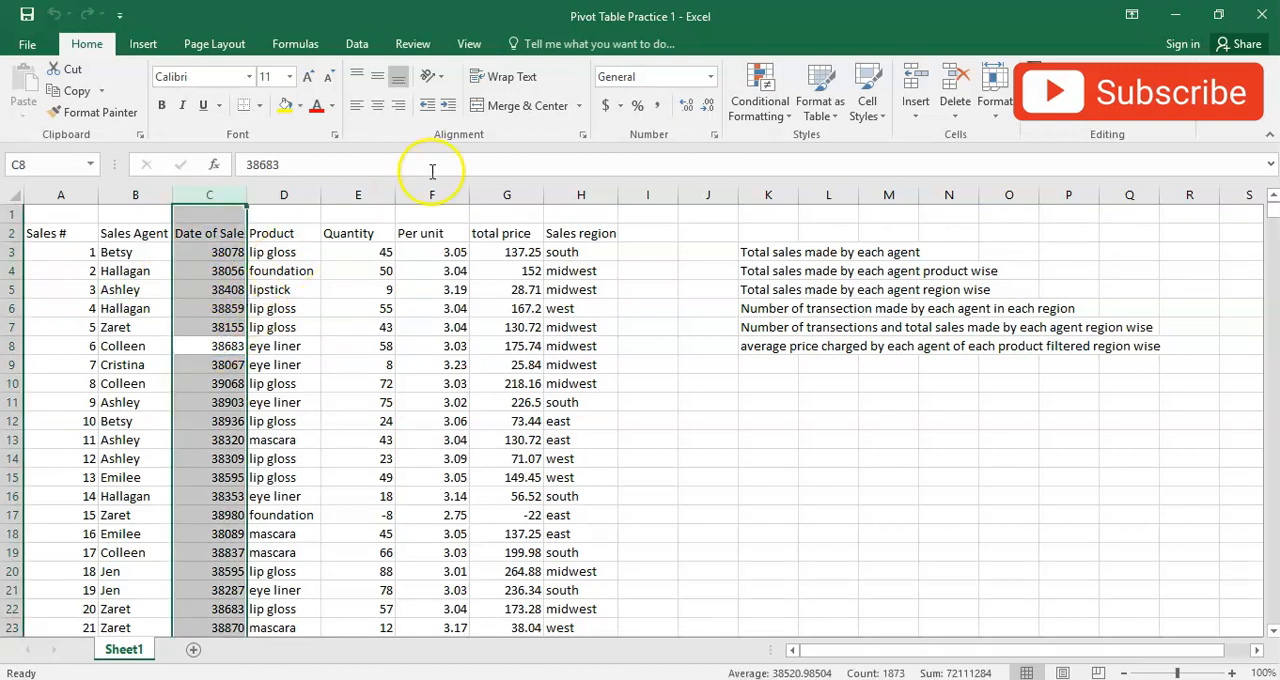
pyautogui.click(201, 342)
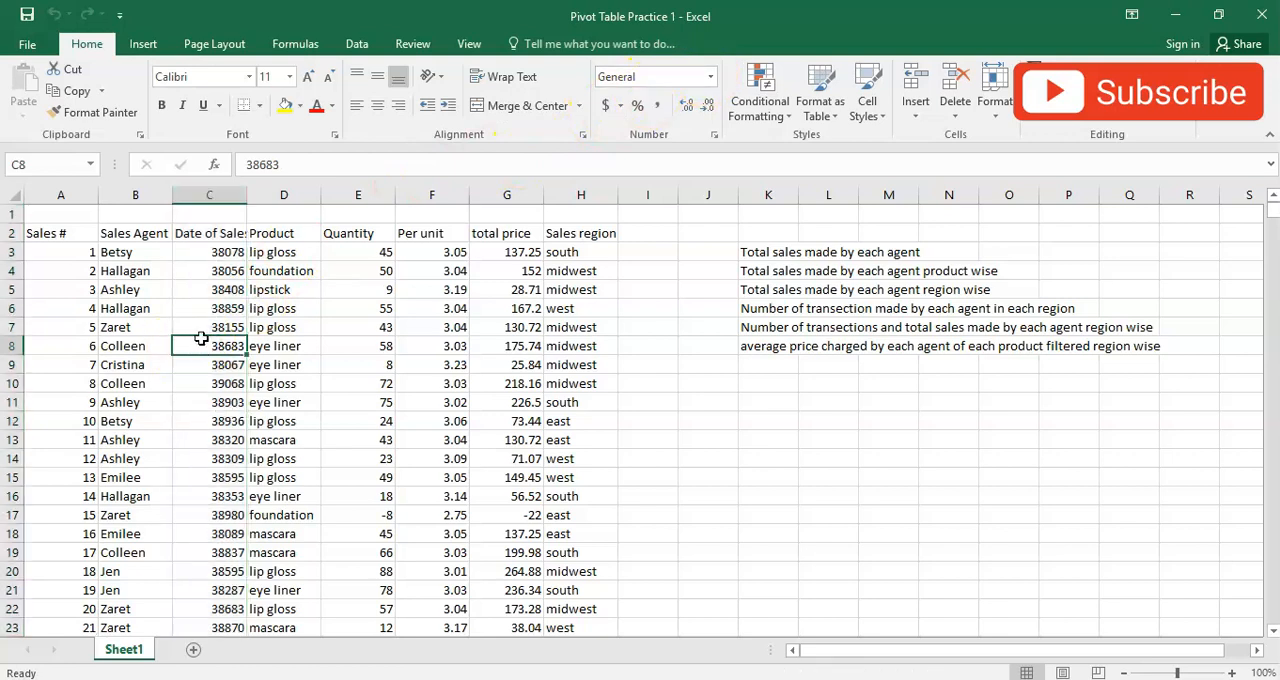
pyautogui.hotkey('ctrl', 'space')
pyautogui.click(270, 367)
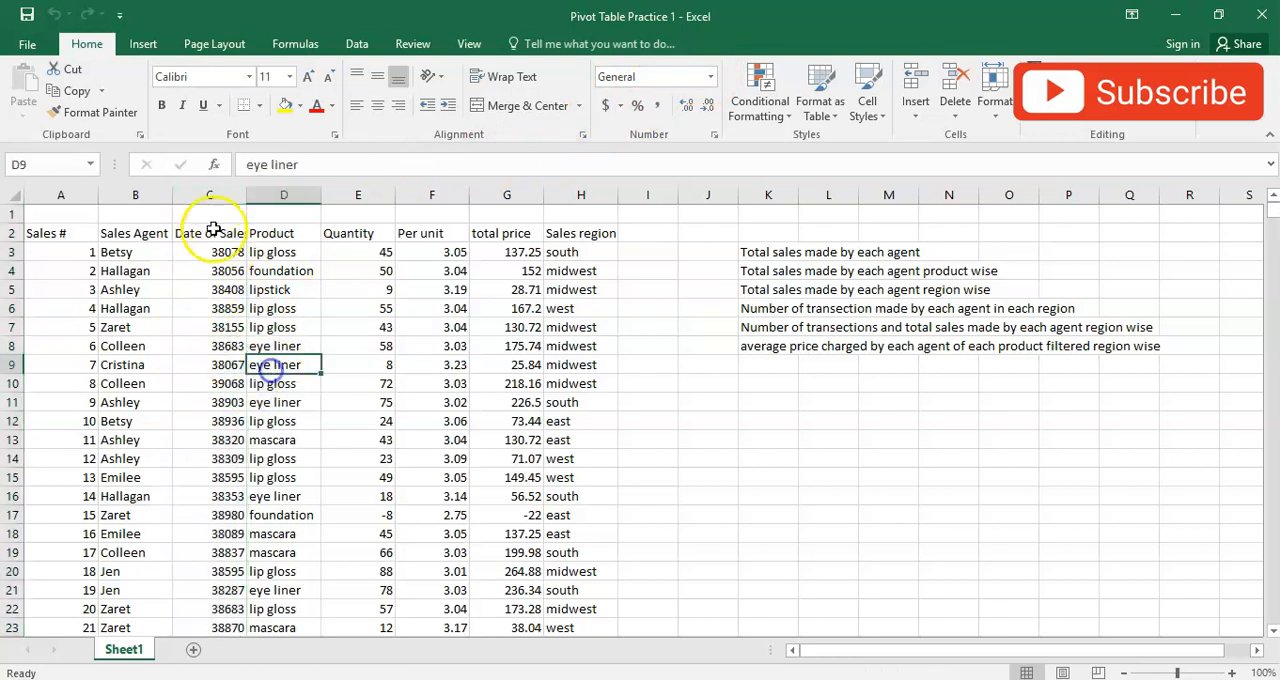
pyautogui.click(218, 194)
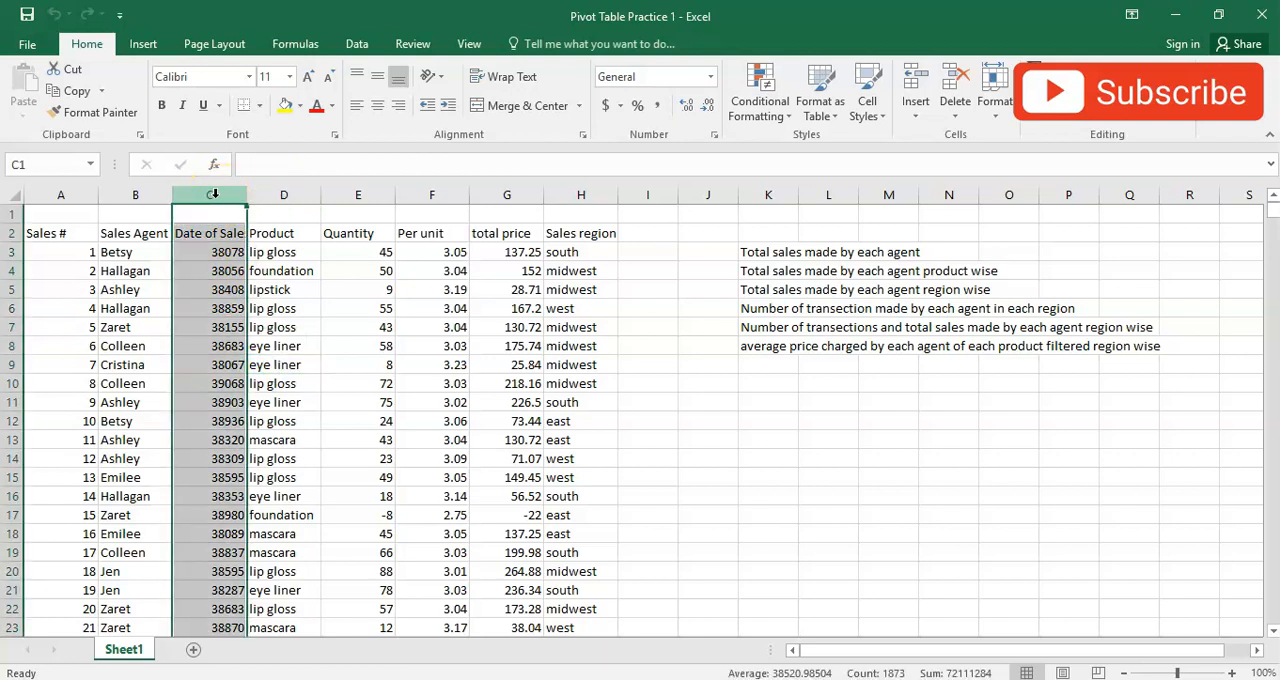
pyautogui.click(710, 76)
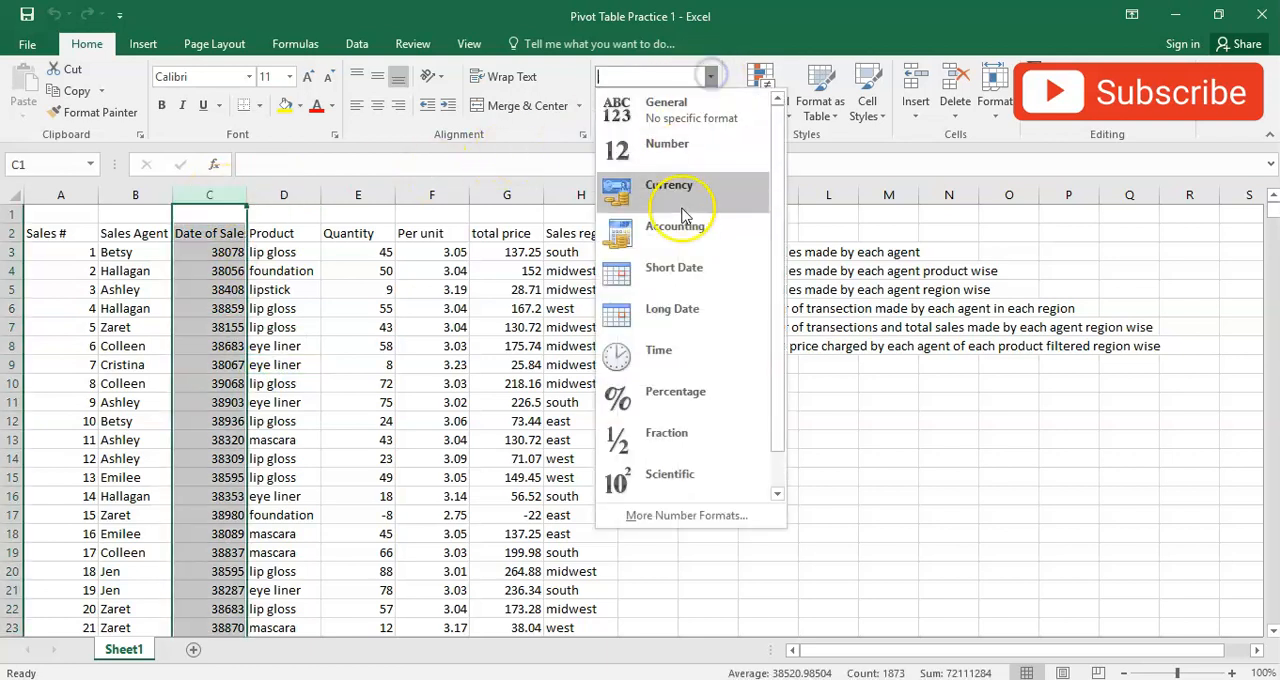
pyautogui.click(684, 278)
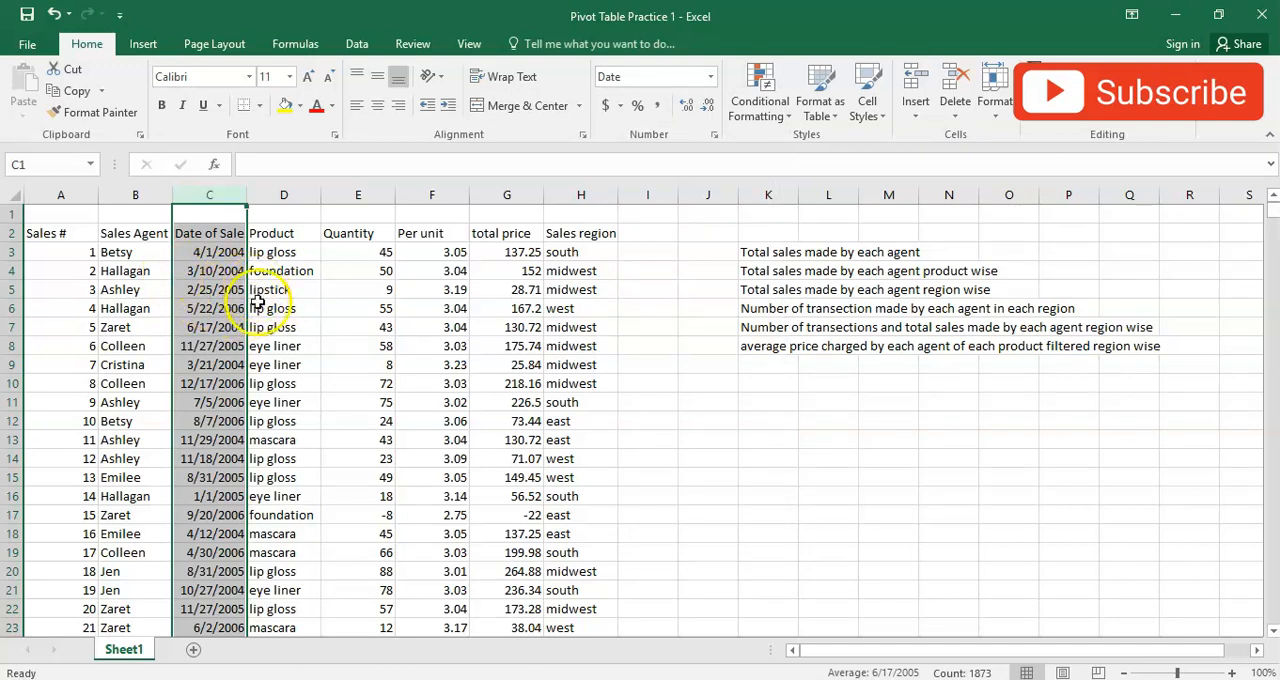
# - Review the Product, Quantity, Per unit, total price and Sales region entries in the first sales records
pyautogui.click(279, 256)
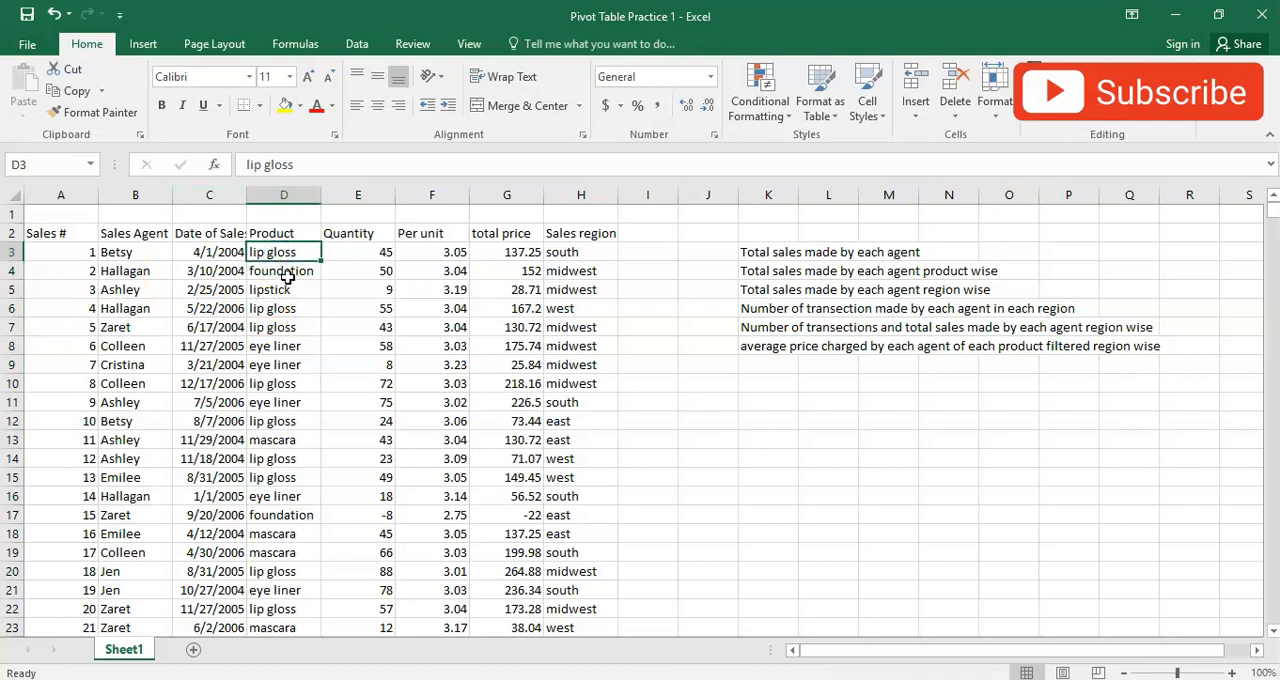
pyautogui.click(285, 274)
pyautogui.click(286, 291)
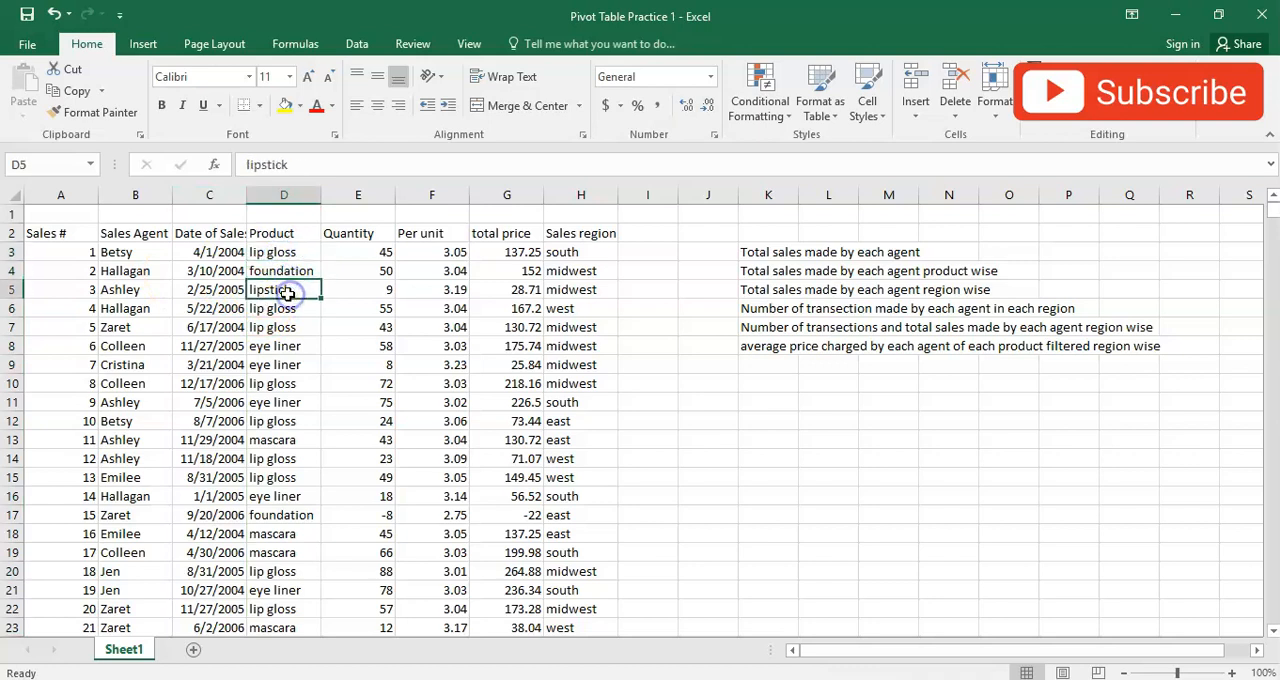
pyautogui.click(355, 295)
pyautogui.click(419, 297)
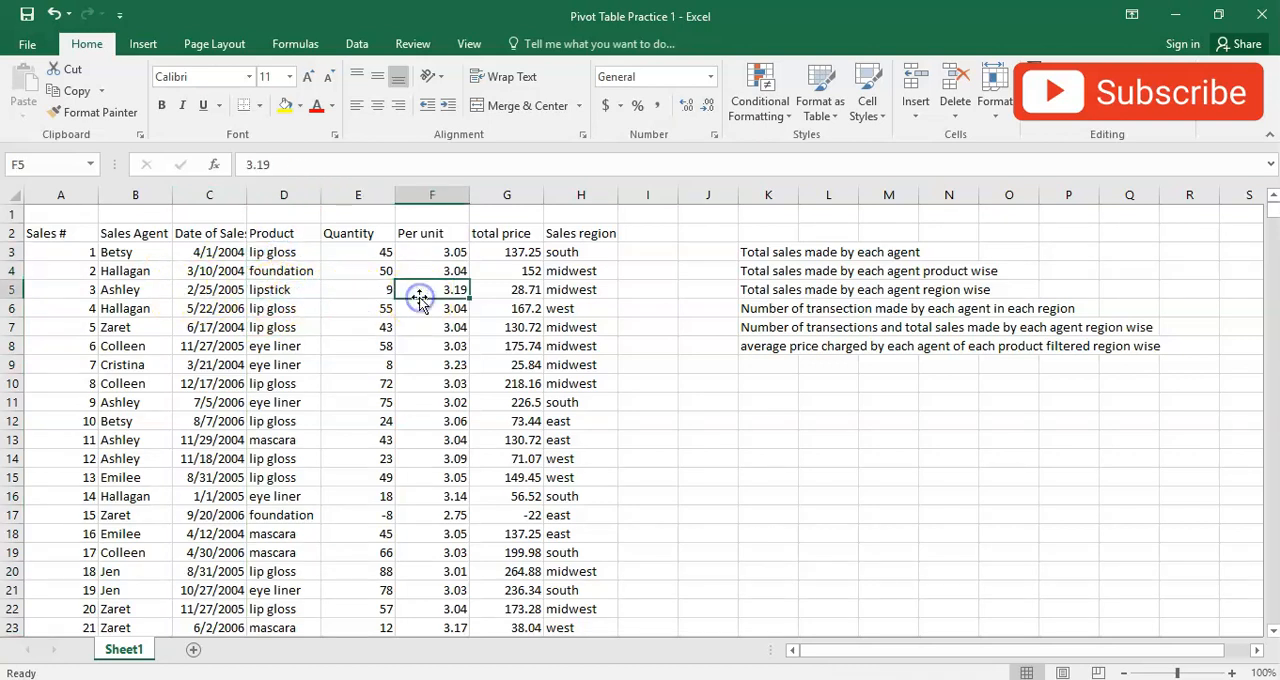
pyautogui.click(493, 291)
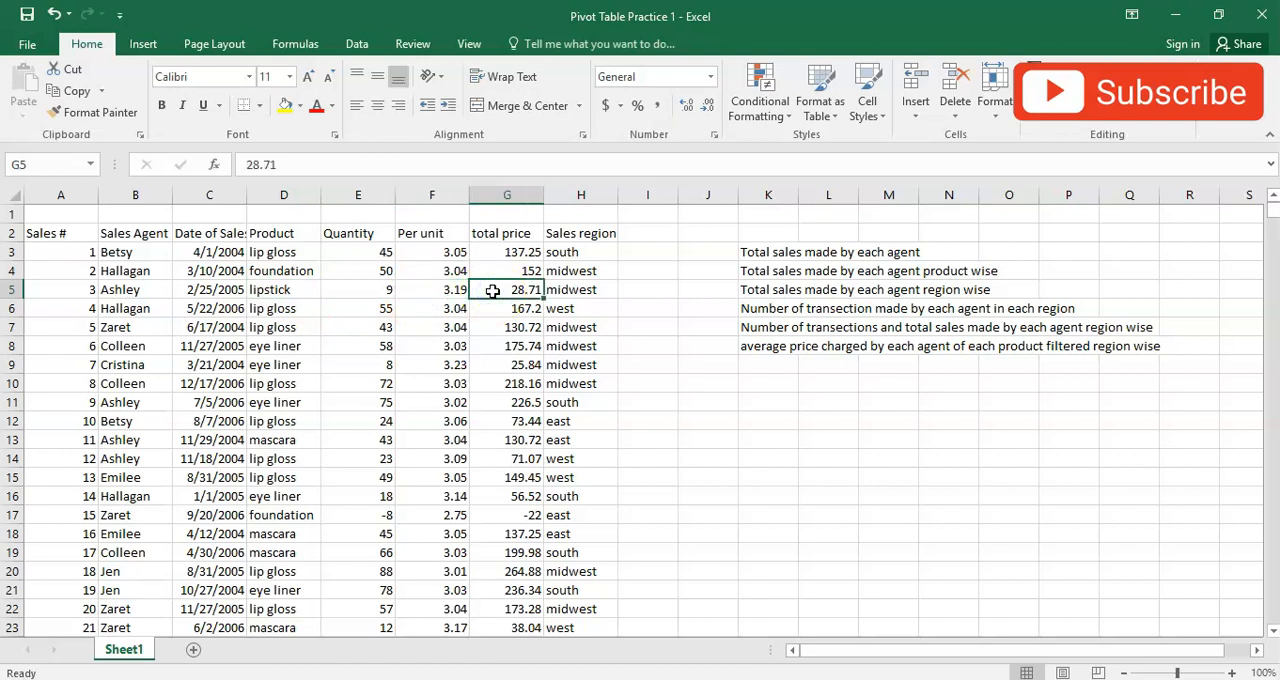
pyautogui.click(564, 289)
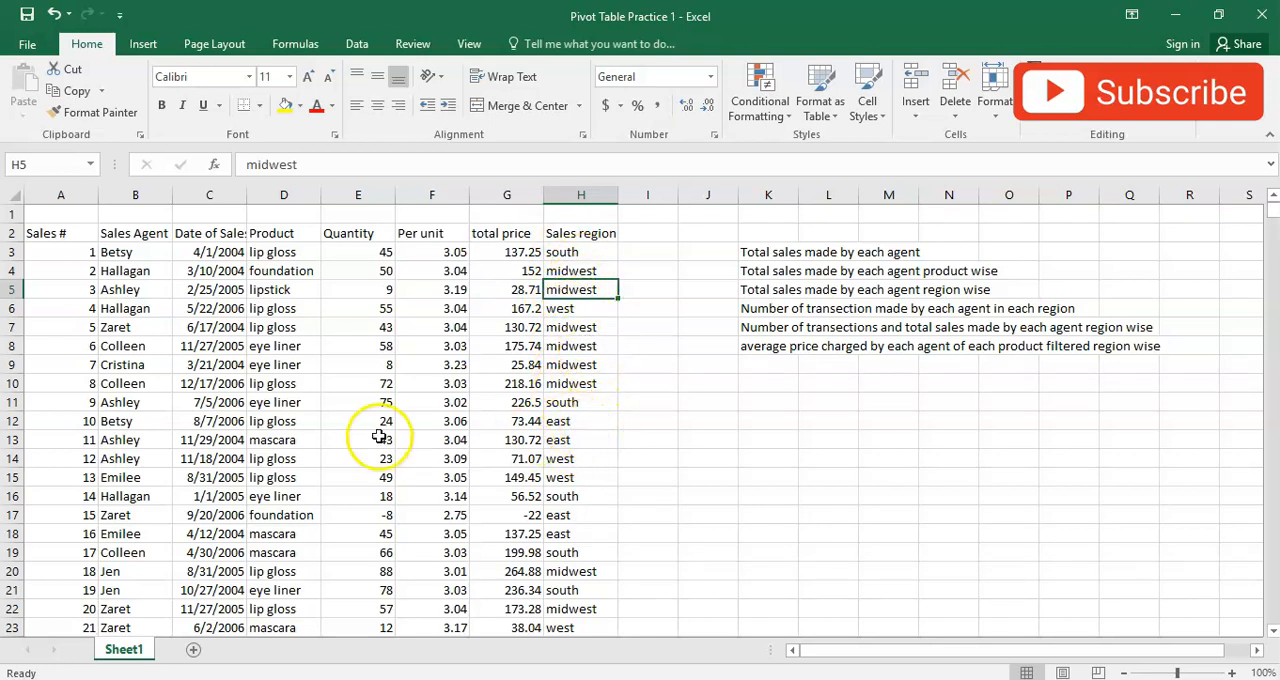
pyautogui.scroll(-4, 377, 444)
pyautogui.scroll(-6, 377, 444)
pyautogui.scroll(10, 286, 423)
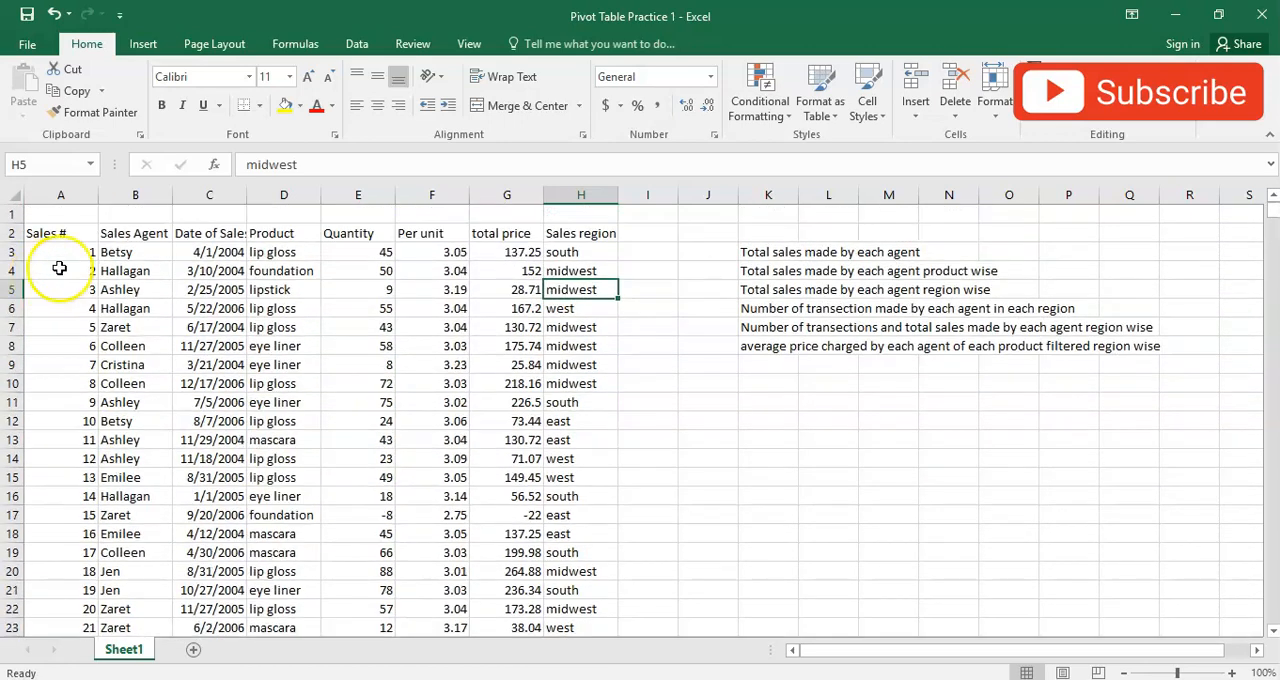
# - Check where the sales data ends by going from the Sales # header to the column's last record
pyautogui.click(70, 235)
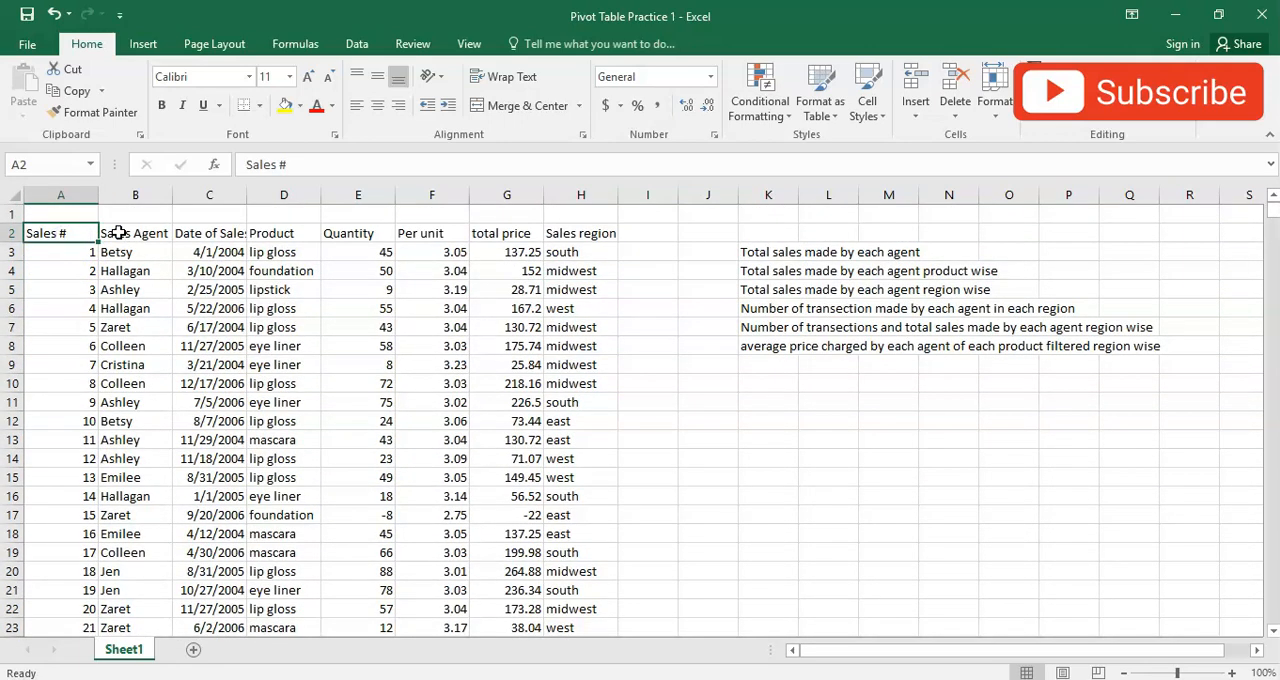
pyautogui.hotkey('ctrl', 'Down')
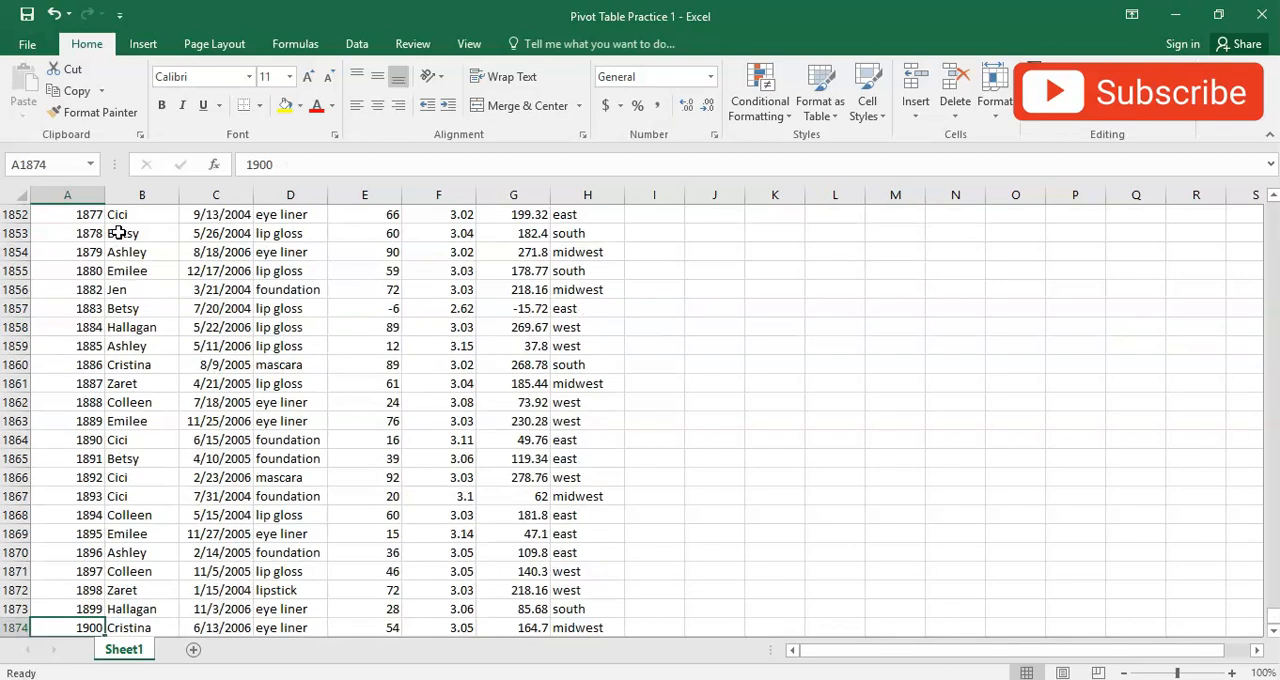
pyautogui.scroll(-1, 86, 400)
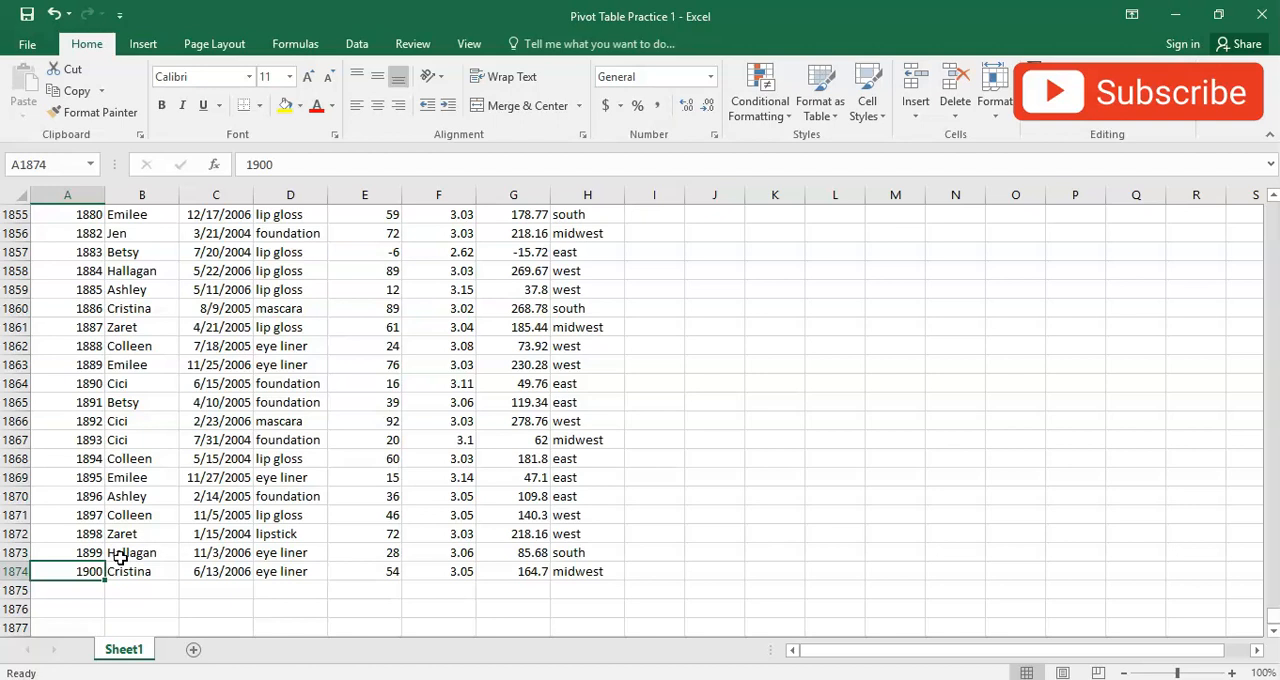
pyautogui.hotkey('ctrl', 'Up')
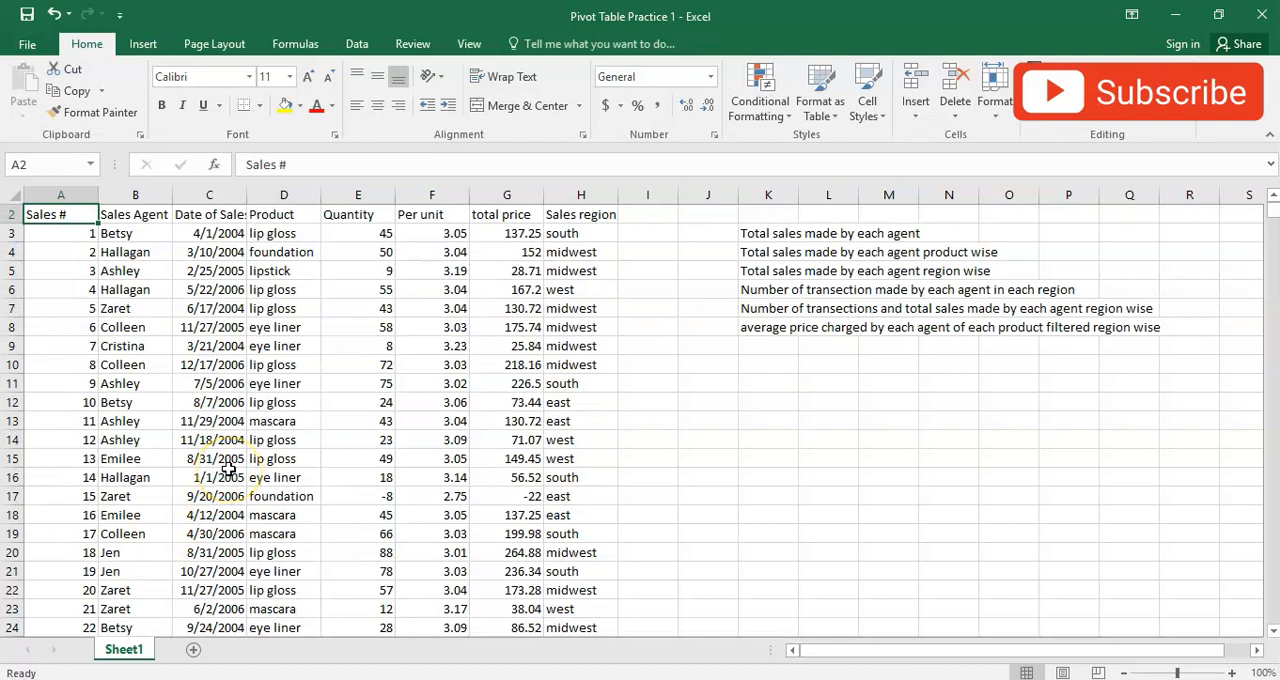
pyautogui.hotkey('ctrl', 'Down')
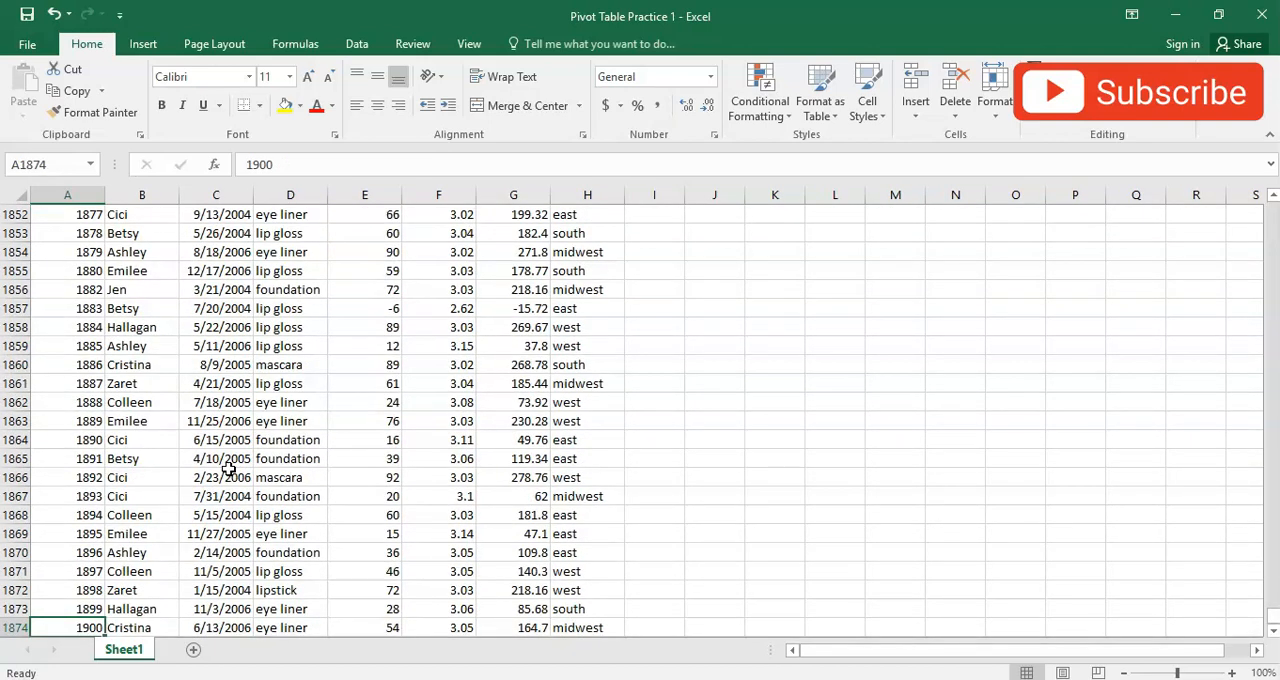
pyautogui.scroll(-1, 229, 469)
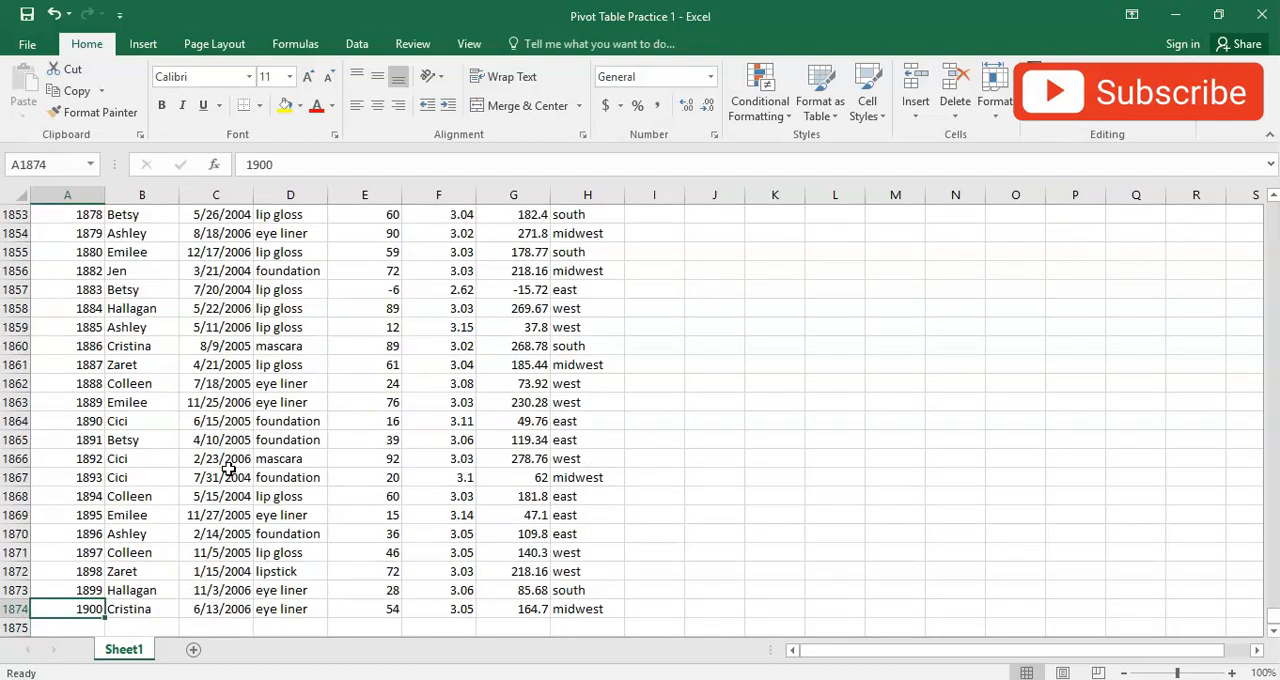
# - Select the Sales # records from the last row up to the first one, excluding the header, to count them
pyautogui.hotkey('ctrl', 'shift', 'Up')
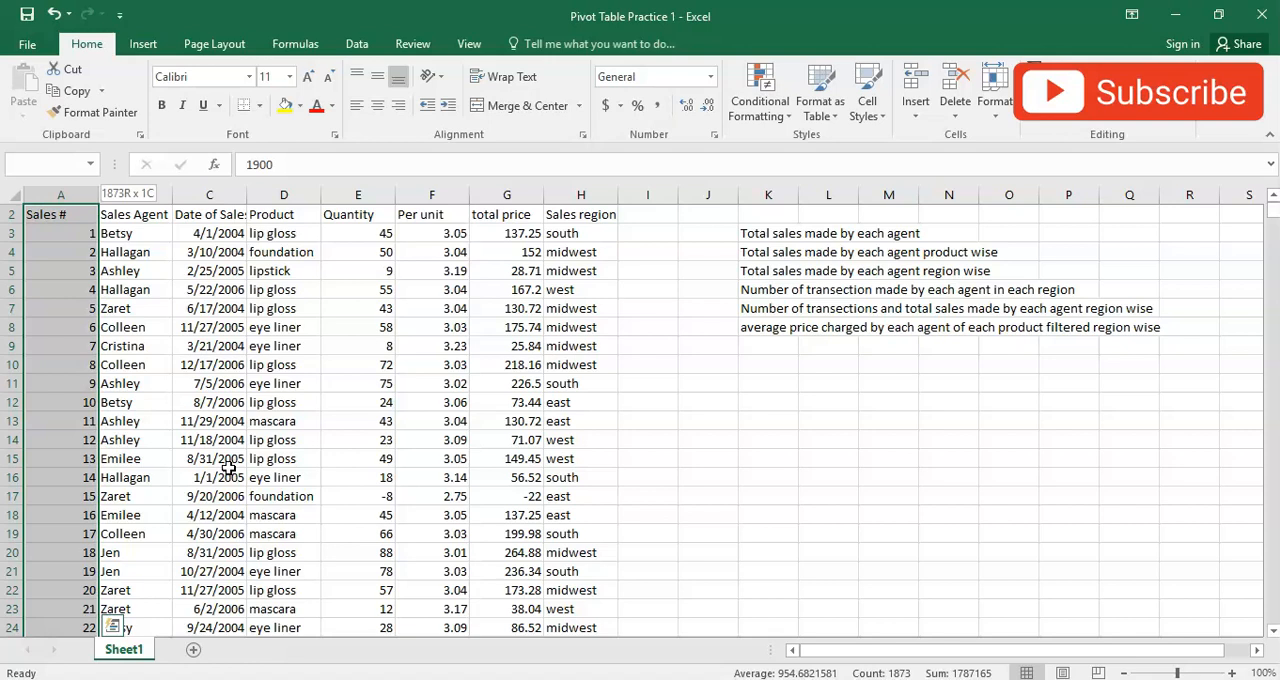
pyautogui.hotkey('shift', 'Down')
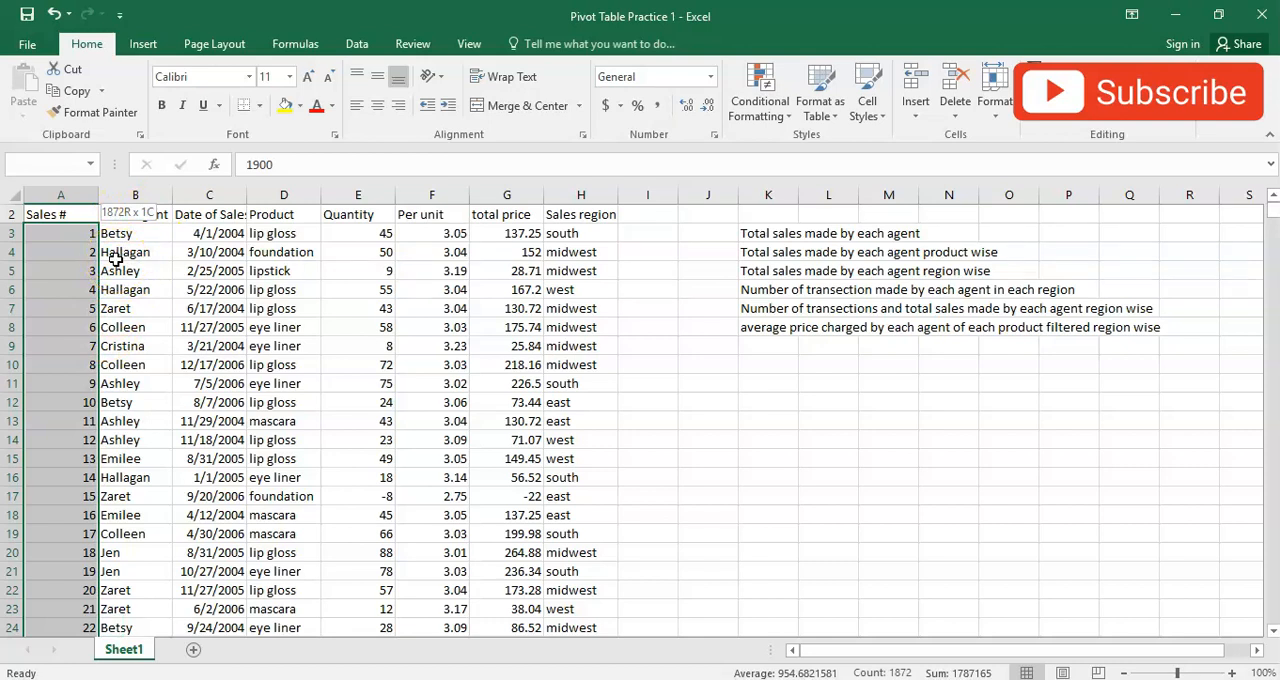
pyautogui.click(208, 306)
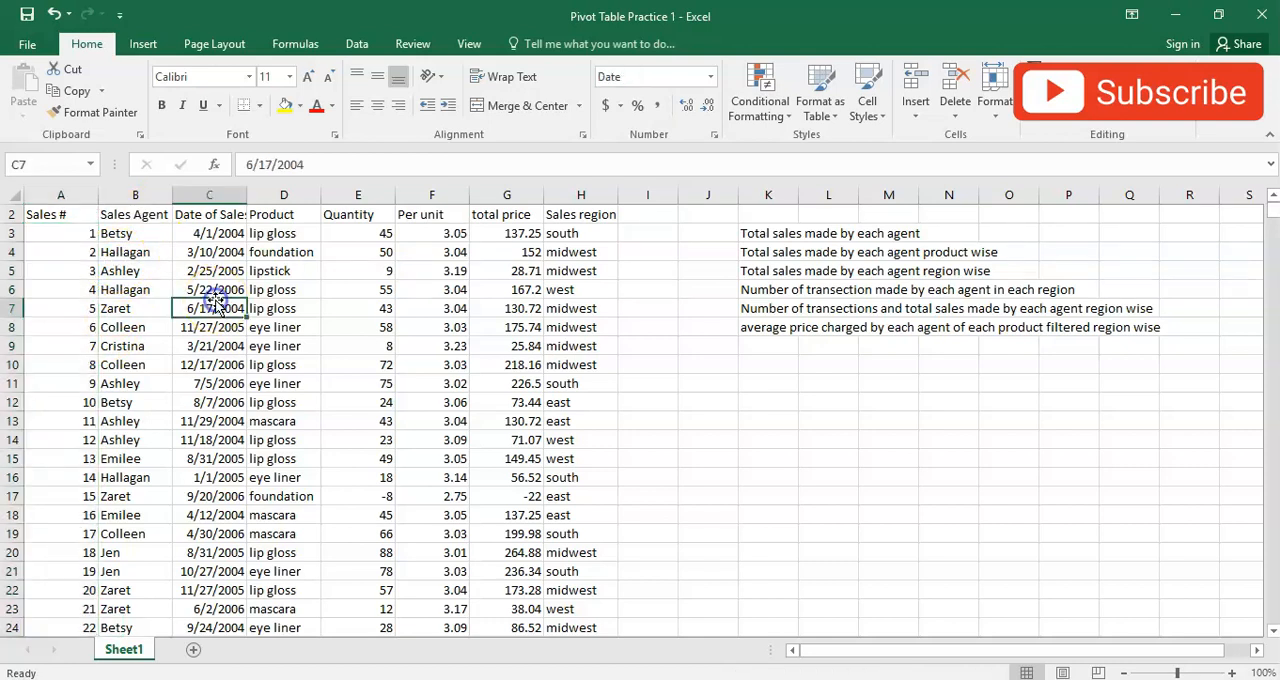
# - Look over the first sales records and check the header row by selecting it from Sales # to Sales region
pyautogui.click(92, 289)
pyautogui.scroll(-4, 260, 365)
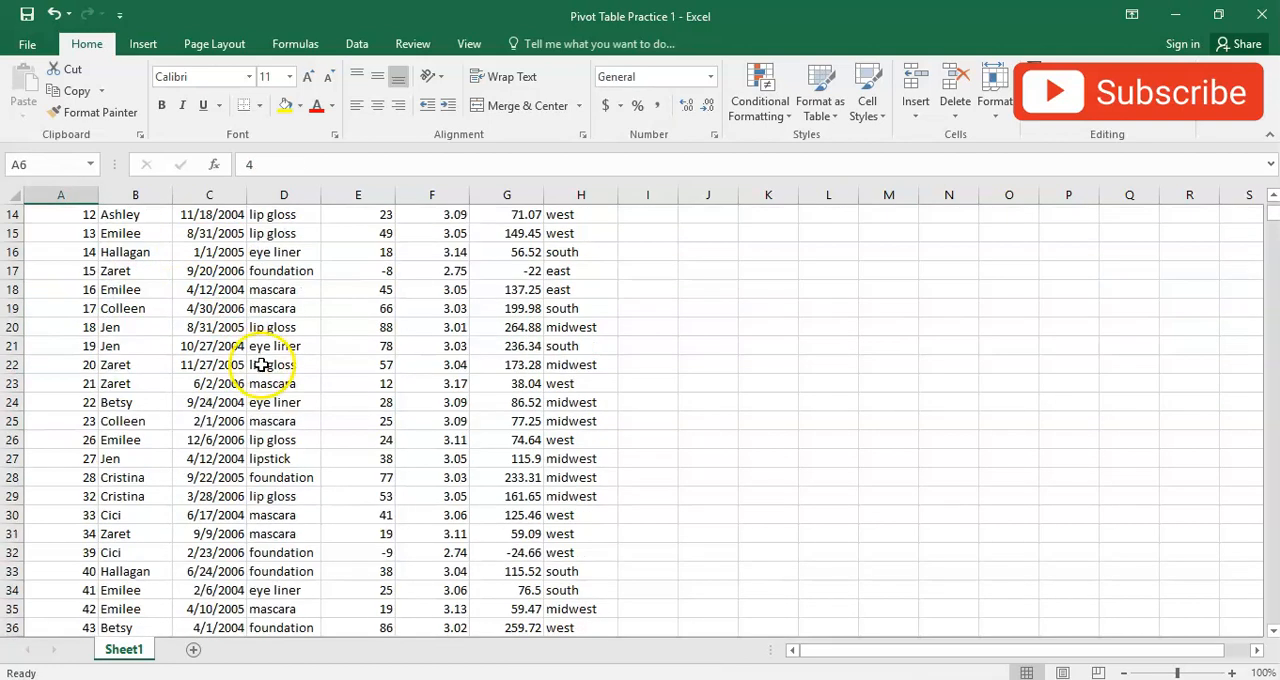
pyautogui.scroll(5, 263, 365)
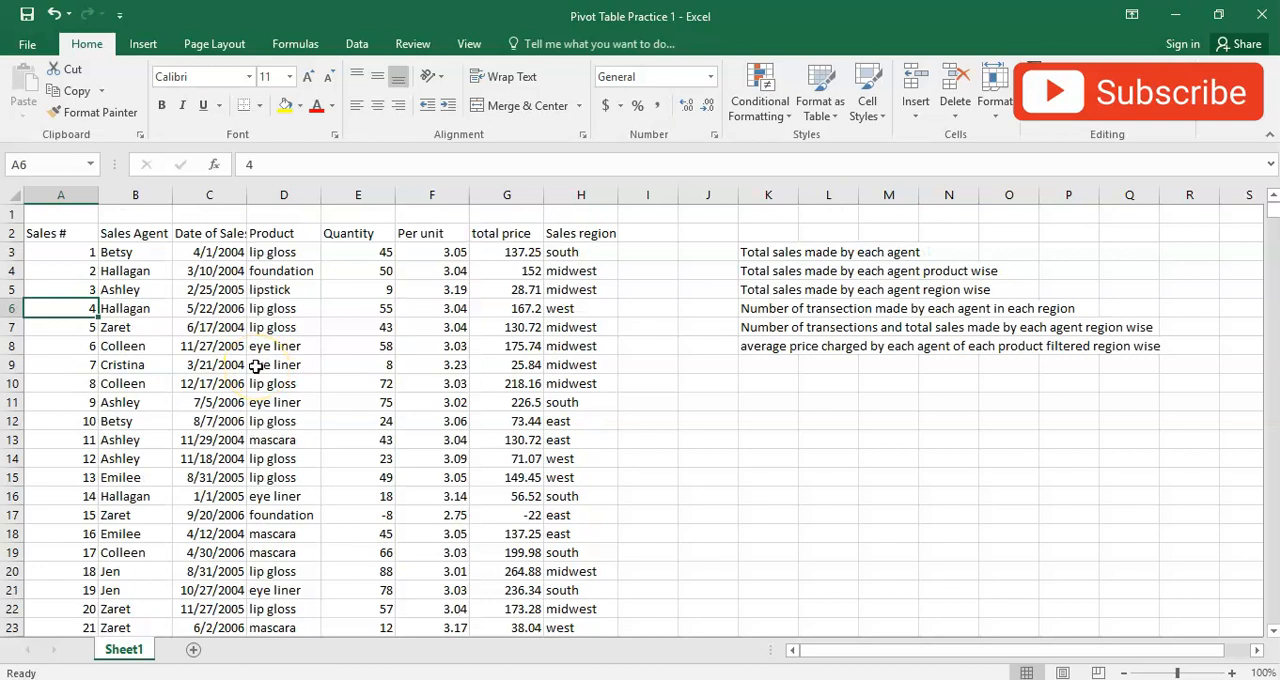
pyautogui.click(47, 240)
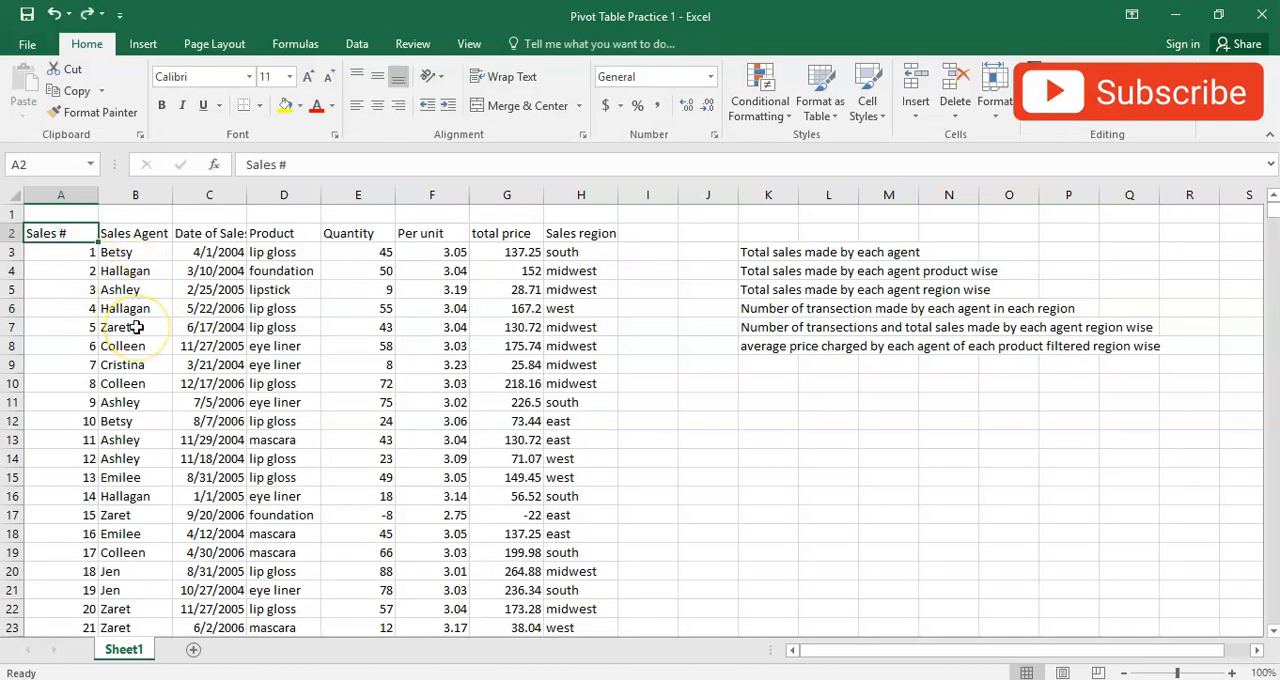
pyautogui.hotkey('shift', 'Right')
pyautogui.hotkey('shift', 'Right')
pyautogui.hotkey('shift', 'Right')
pyautogui.hotkey('shift', 'Right')
pyautogui.hotkey('shift', 'Right')
pyautogui.hotkey('shift', 'Right')
pyautogui.hotkey('shift', 'Right')
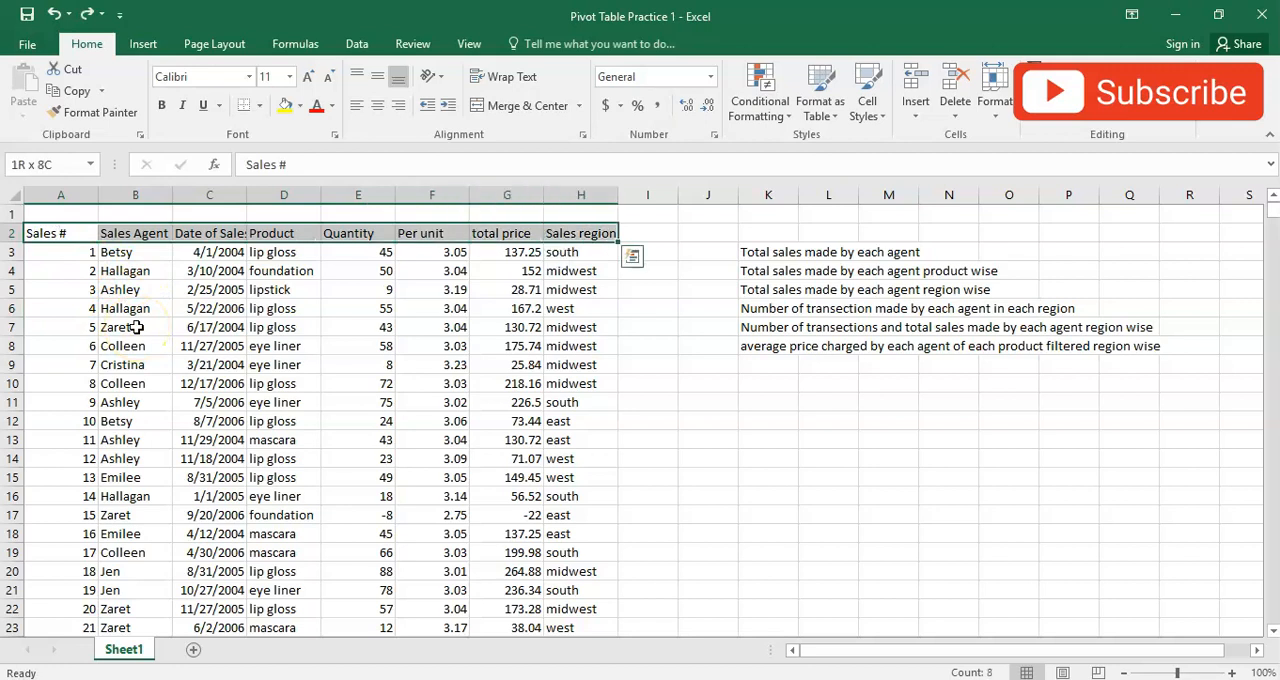
# - Try clearing the Sales region header in H2, and undo the deletion after checking the entries below it
pyautogui.press('Right')
pyautogui.press('Right')
pyautogui.press('Right')
pyautogui.press('Right')
pyautogui.press('Right')
pyautogui.press('Right')
pyautogui.press('Right')
pyautogui.press('Delete')
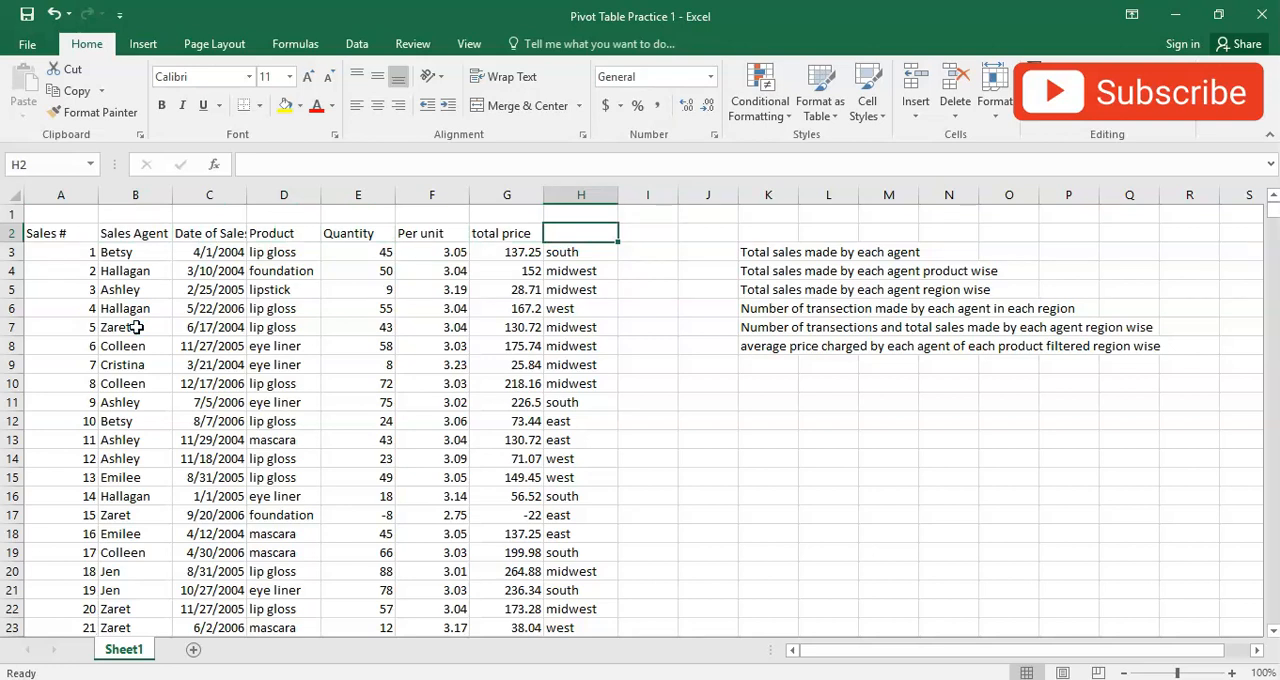
pyautogui.press('Down')
pyautogui.press('Down')
pyautogui.press('Down')
pyautogui.press('Down')
pyautogui.press('Down')
pyautogui.press('Down')
pyautogui.press('Down')
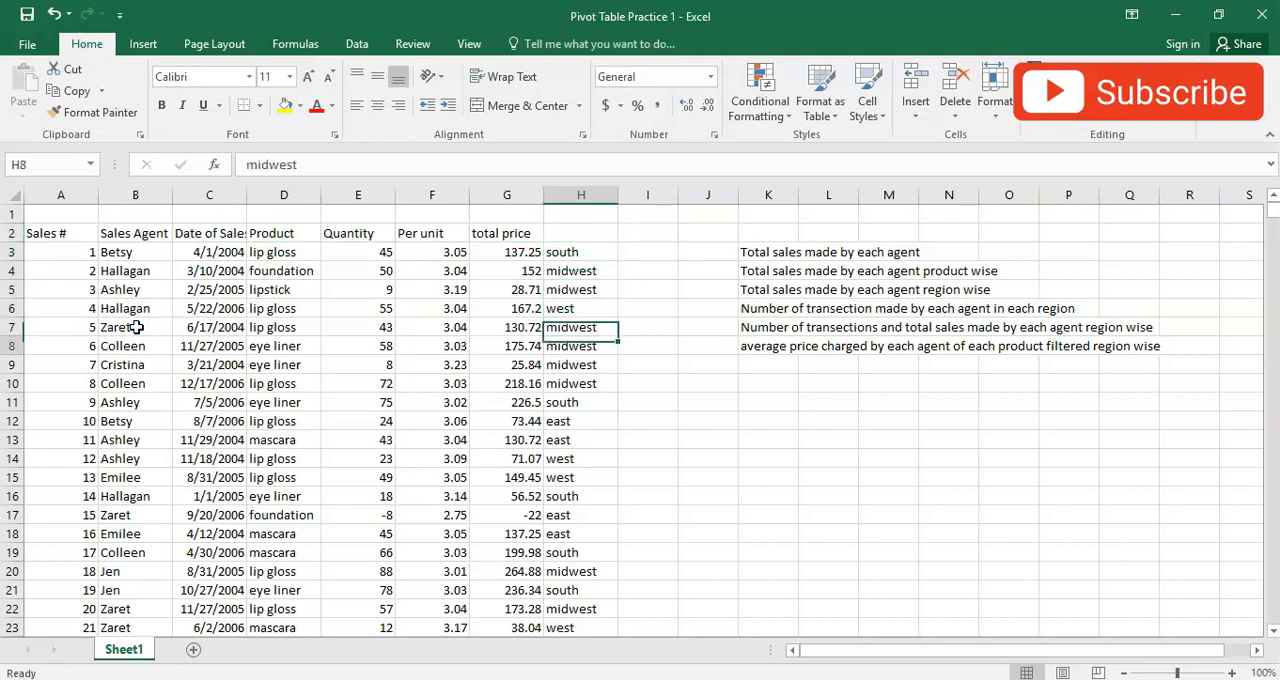
pyautogui.press('Up')
pyautogui.press('Up')
pyautogui.hotkey('ctrl', 'z')
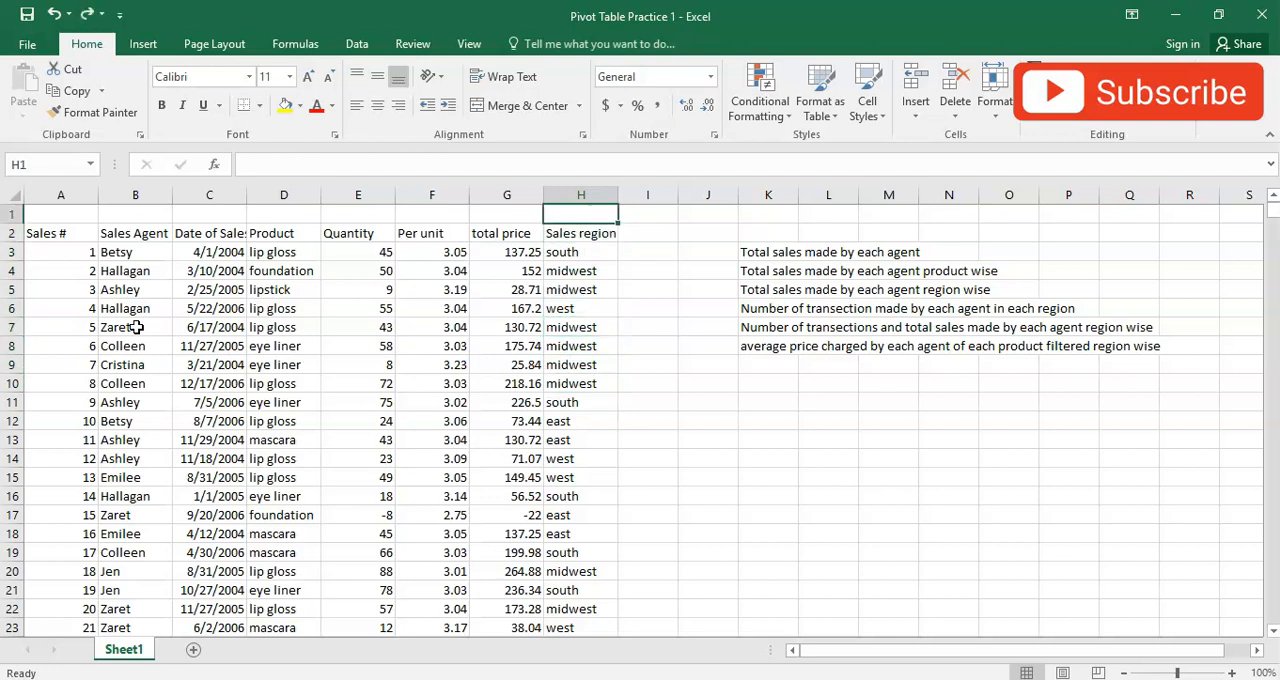
# - Check the extent of the sales data by selecting the whole range around cell F5
pyautogui.hotkey('ctrl', 'shift', 'Left')
pyautogui.press('Down')
pyautogui.press('Down')
pyautogui.press('Down')
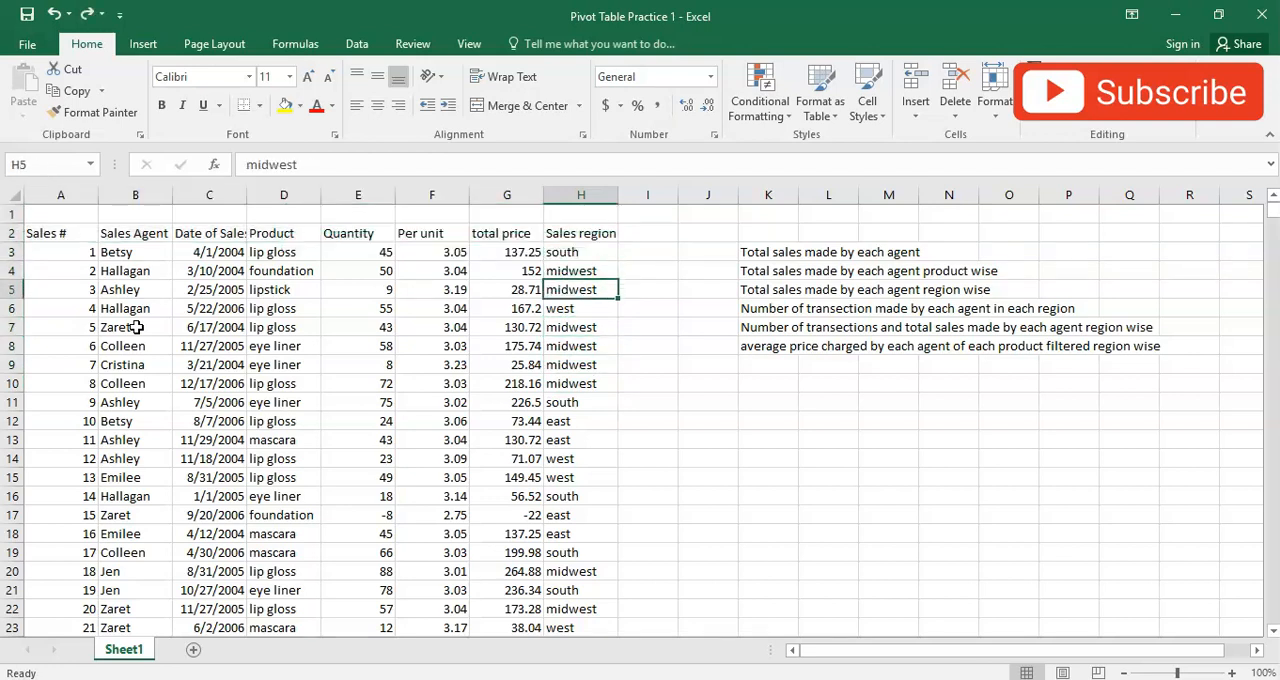
pyautogui.press('Left')
pyautogui.press('Left')
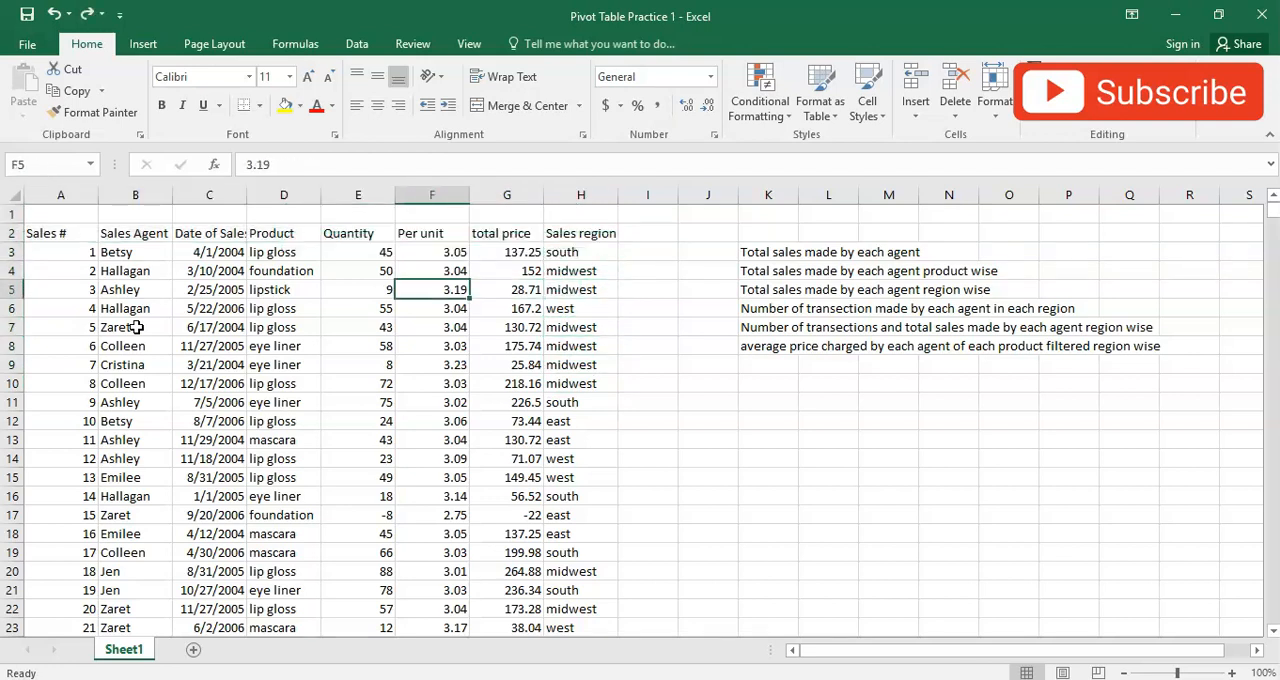
pyautogui.hotkey('ctrl', 'a')
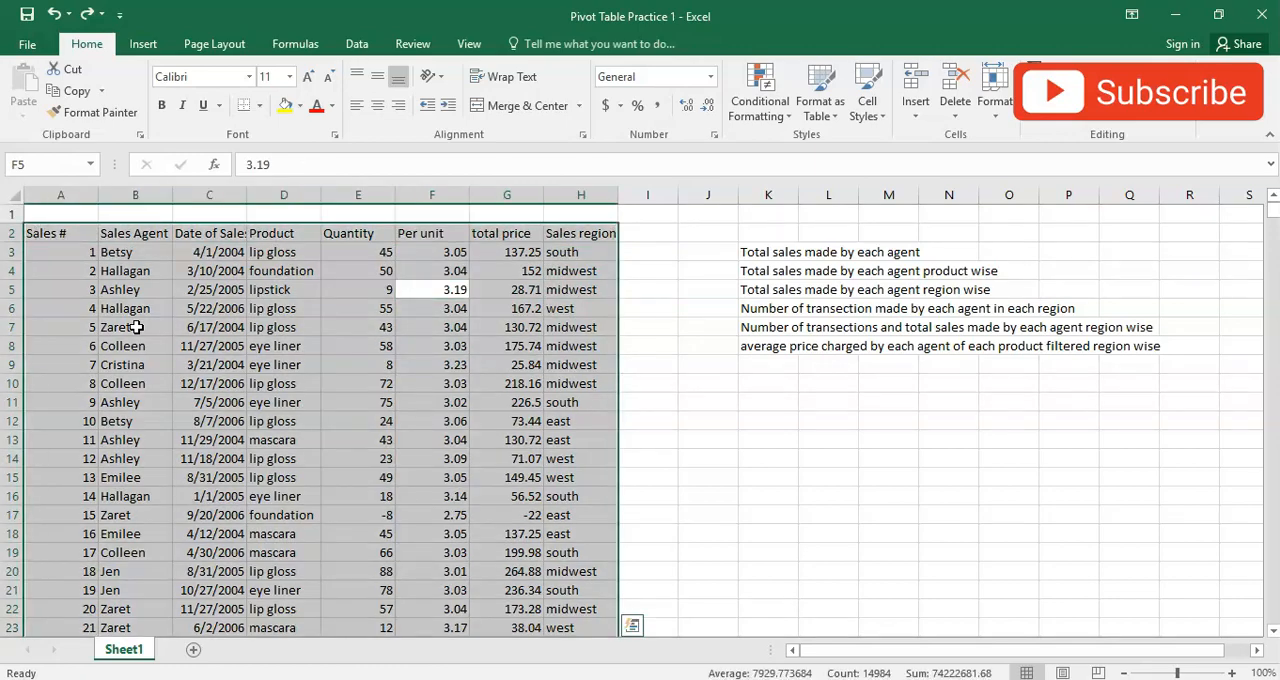
pyautogui.keyDown('ctrl'); pyautogui.scroll(-5, 229, 386); pyautogui.keyUp('ctrl')
pyautogui.moveTo(1273, 212); pyautogui.dragTo(1251, 177)
pyautogui.keyDown('ctrl'); pyautogui.scroll(5, 1123, 337); pyautogui.keyUp('ctrl')
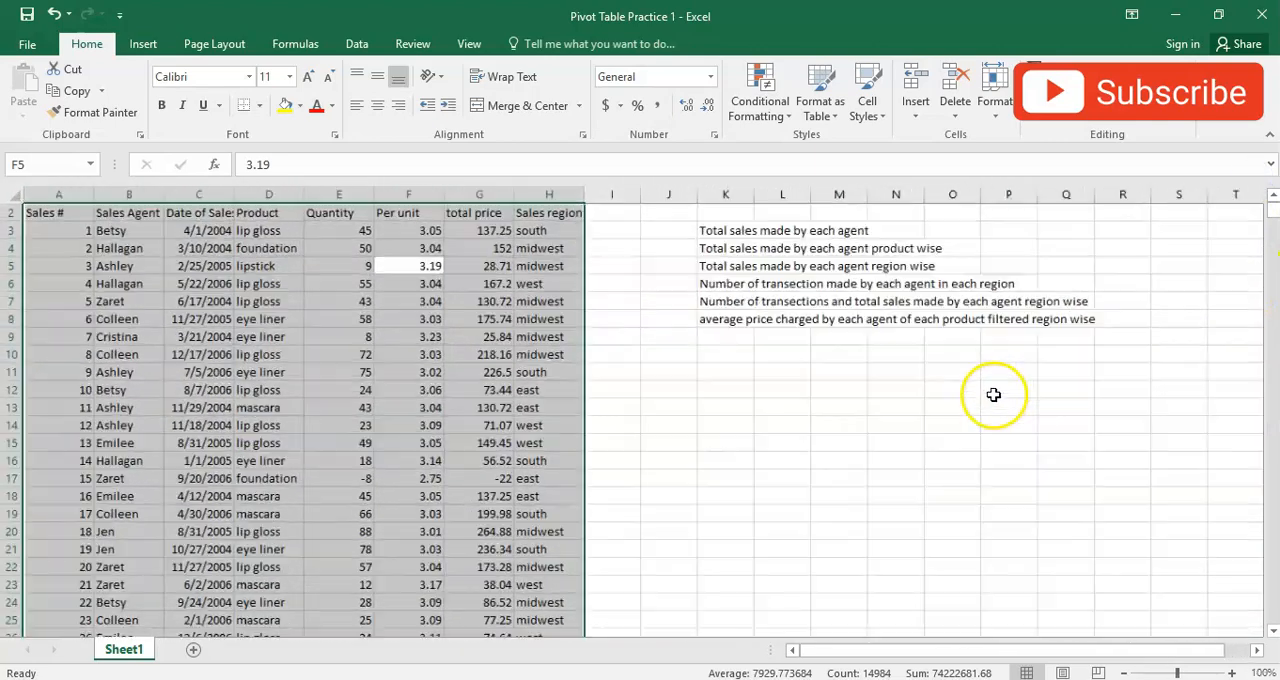
# - Create a PivotTable on a new worksheet from the whole sales range, Sheet1!$A$2:$H$1874
pyautogui.click(494, 494)
pyautogui.hotkey('ctrl', 'a')
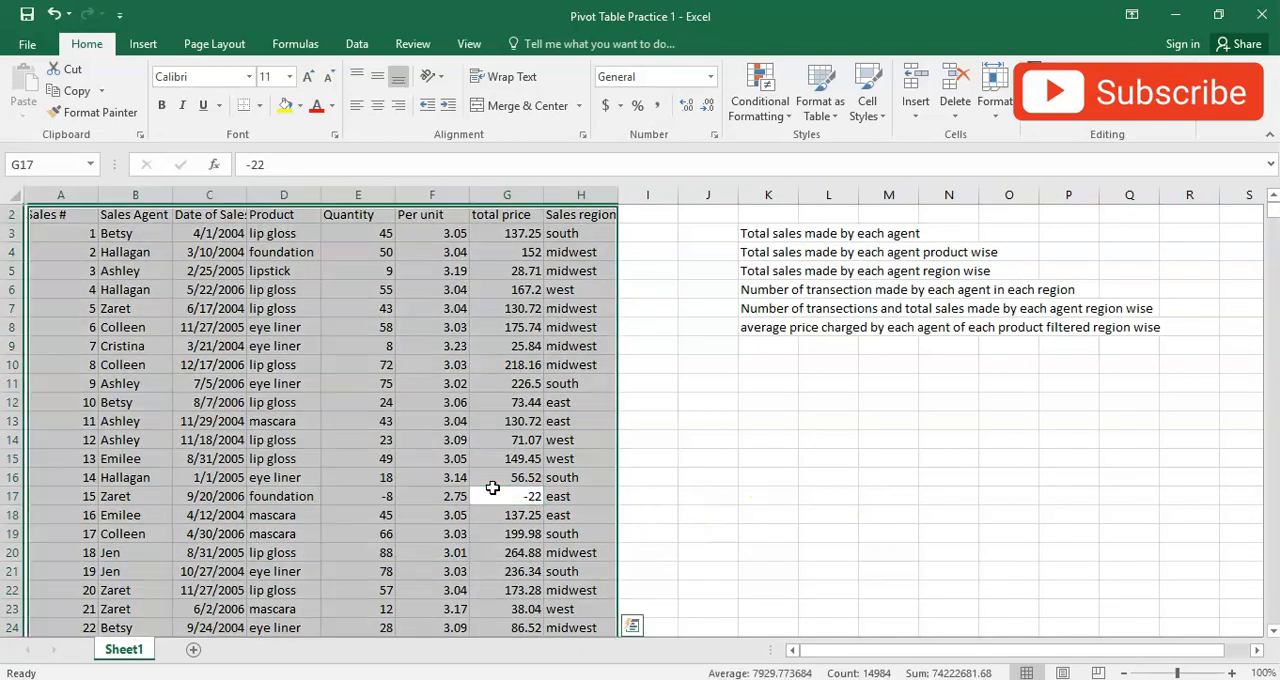
pyautogui.keyDown('ctrl'); pyautogui.scroll(-3, 470, 494); pyautogui.keyUp('ctrl')
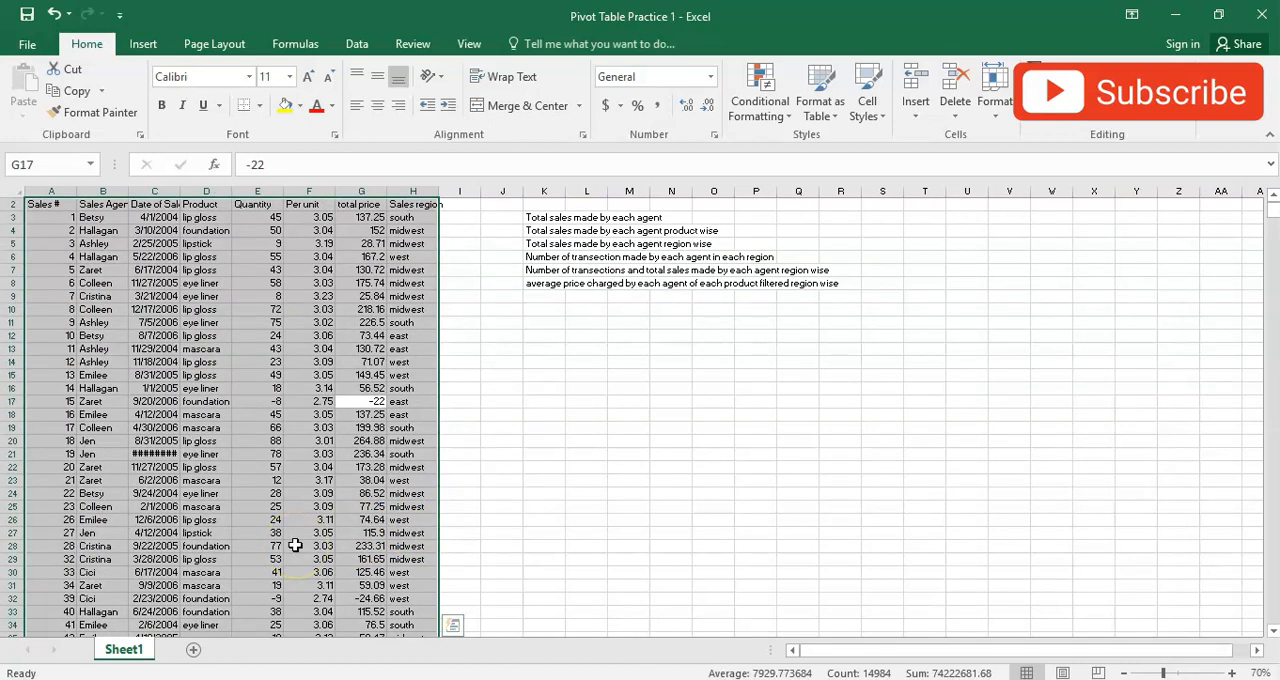
pyautogui.keyDown('ctrl'); pyautogui.scroll(2, 295, 545); pyautogui.keyUp('ctrl')
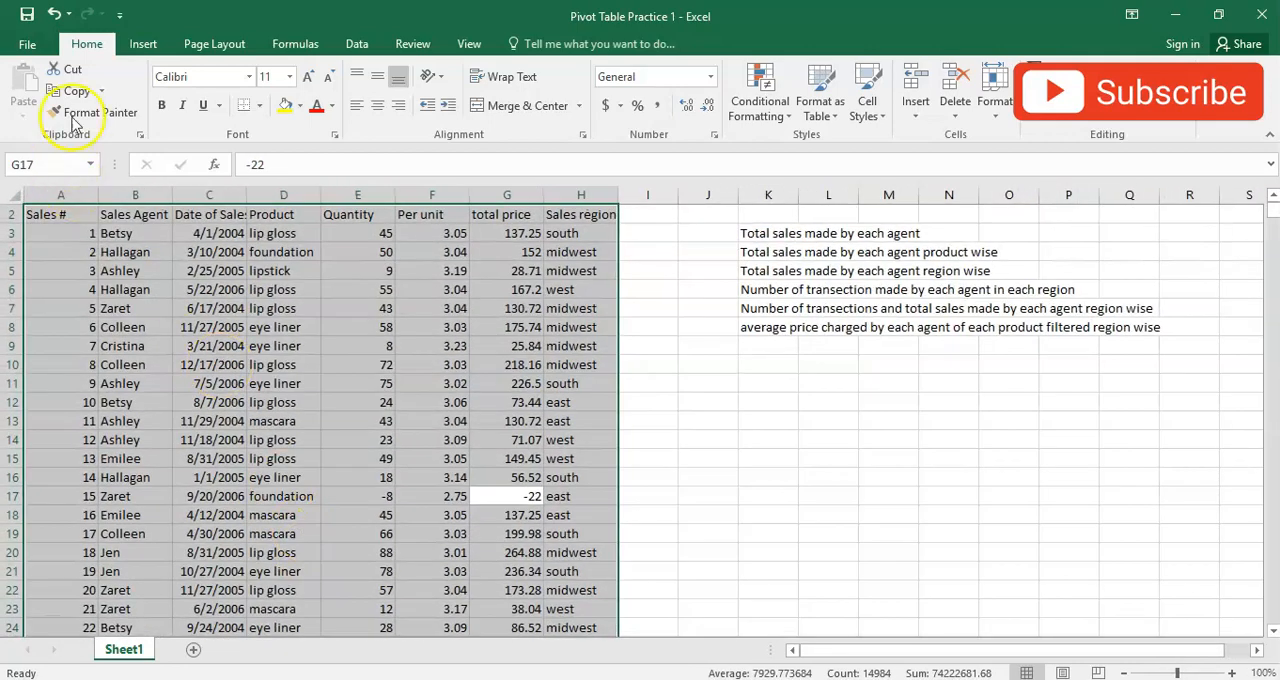
pyautogui.click(141, 44)
pyautogui.click(28, 88)
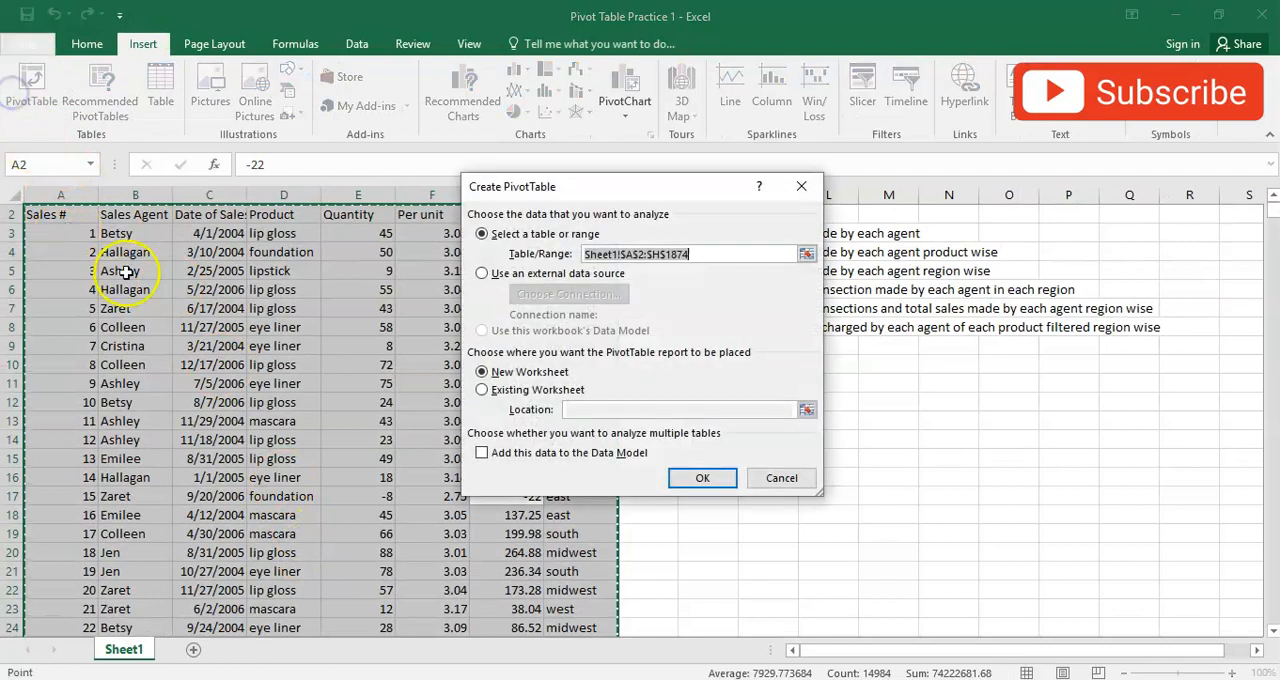
pyautogui.moveTo(545, 190); pyautogui.dragTo(704, 244)
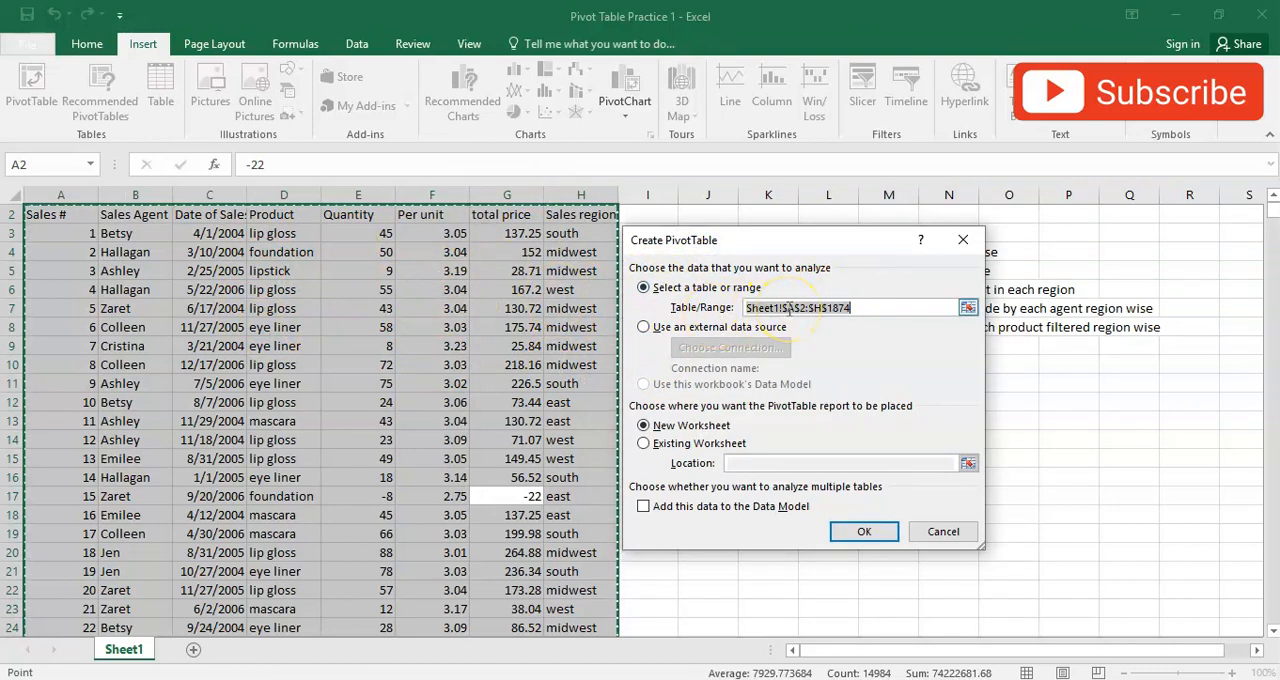
pyautogui.press('Return')
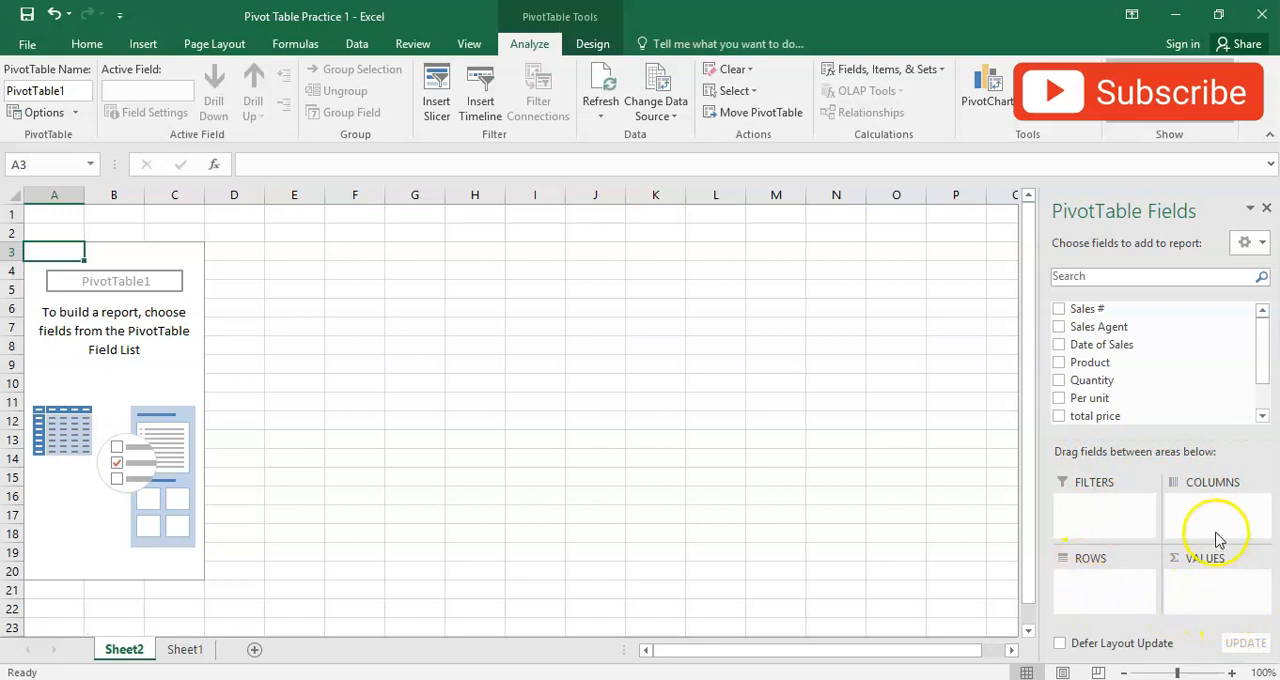
pyautogui.moveTo(1266, 363)
pyautogui.mouseDown()
pyautogui.moveTo(1265, 398)
pyautogui.moveTo(1266, 343)
pyautogui.mouseUp()
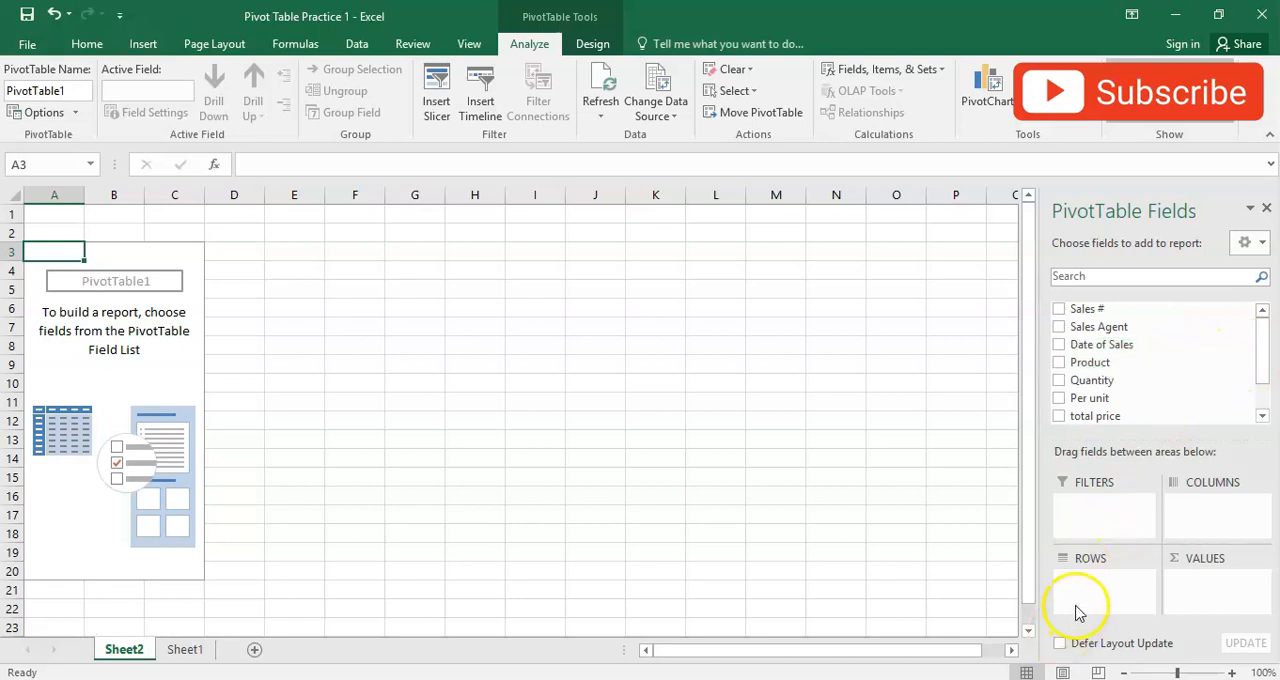
# - Fill cells G8 to G13 beside the empty pivot table with sample text: sales, asd, fasd, fasd, fsad, fsad
pyautogui.click(405, 347)
pyautogui.write('sale')
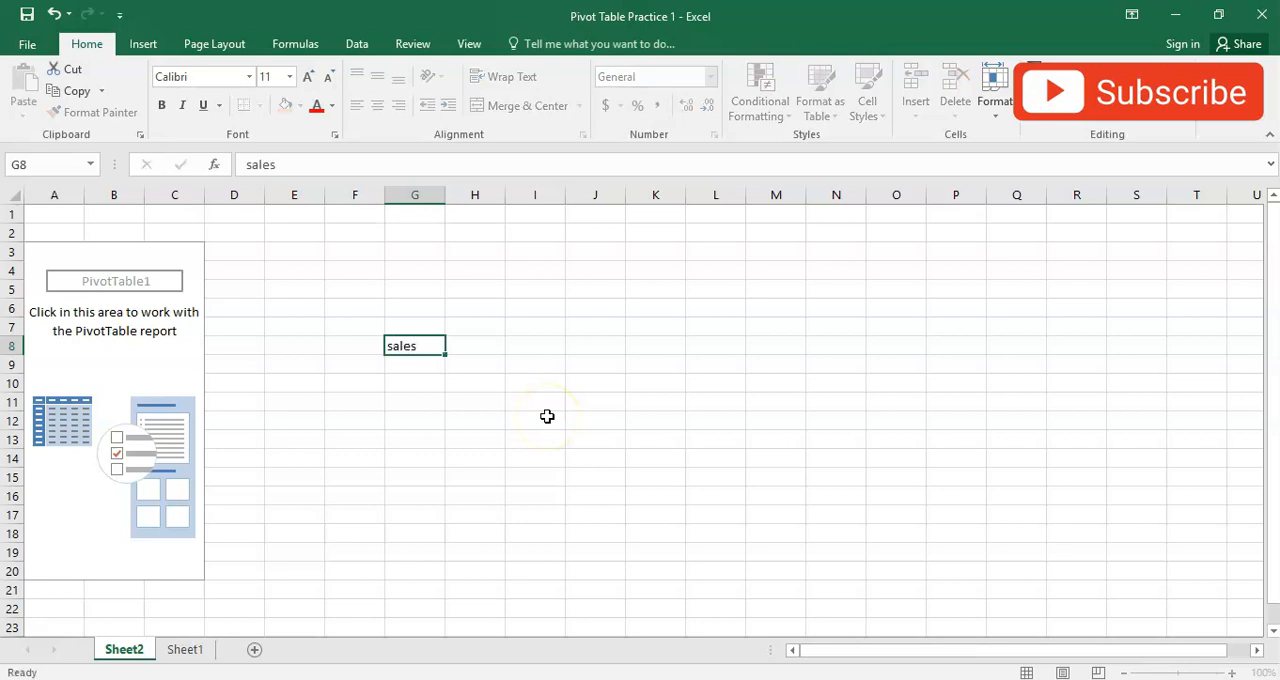
pyautogui.write('s')
pyautogui.press('Return')
pyautogui.write('asd')
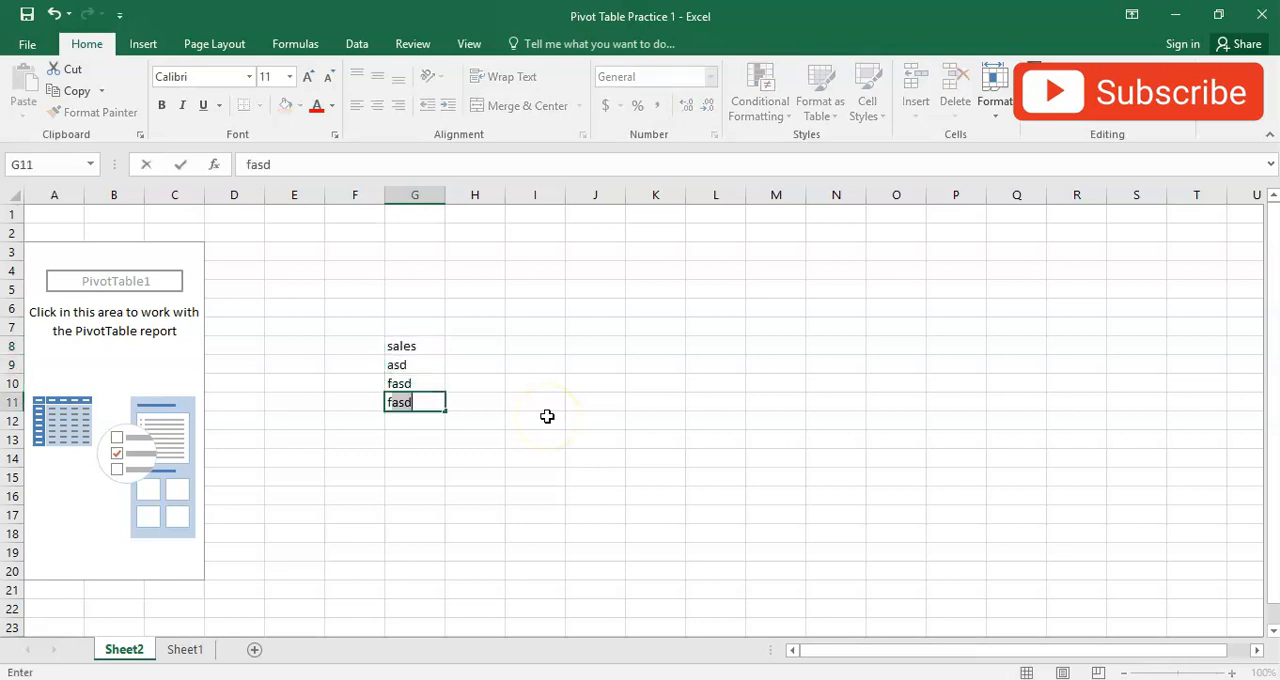
pyautogui.write(' fasd fasd fsad fsad')
pyautogui.press('Up')
pyautogui.press('Up')
pyautogui.press('Up')
pyautogui.press('Right')
pyautogui.press('Up')
pyautogui.press('Up')
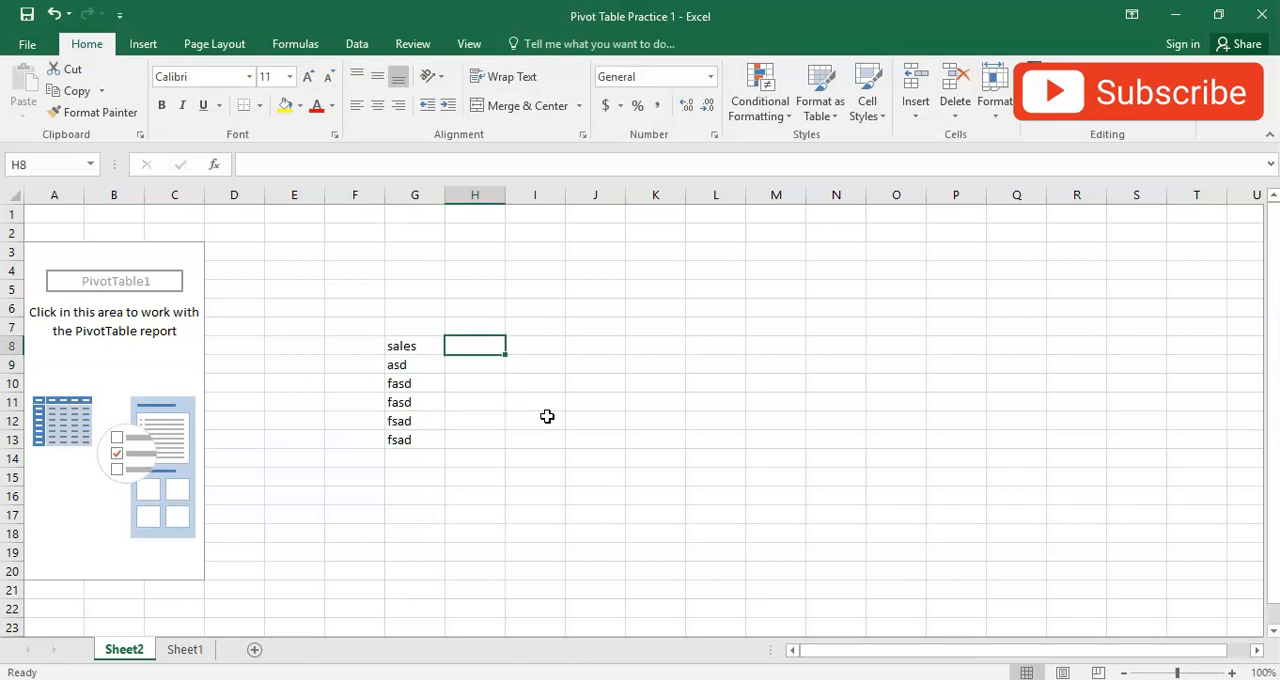
# - Enter the sample numbers 64, 352, 35143 and 2312 in cells H8, H9, H11 and H13
pyautogui.write('64')
pyautogui.press('Down')
pyautogui.write('352')
pyautogui.press('Down')
pyautogui.press('Down')
pyautogui.write('35143')
pyautogui.press('Down')
pyautogui.press('Down')
pyautogui.write('2312')
pyautogui.press('Down')
pyautogui.press('Up')
# - Clear all the sample entries in G8:H13
pyautogui.hotkey('shift', 'Left')
pyautogui.hotkey('shift', 'Up')
pyautogui.hotkey('shift', 'Up')
pyautogui.hotkey('shift', 'Up')
pyautogui.hotkey('shift', 'Up')
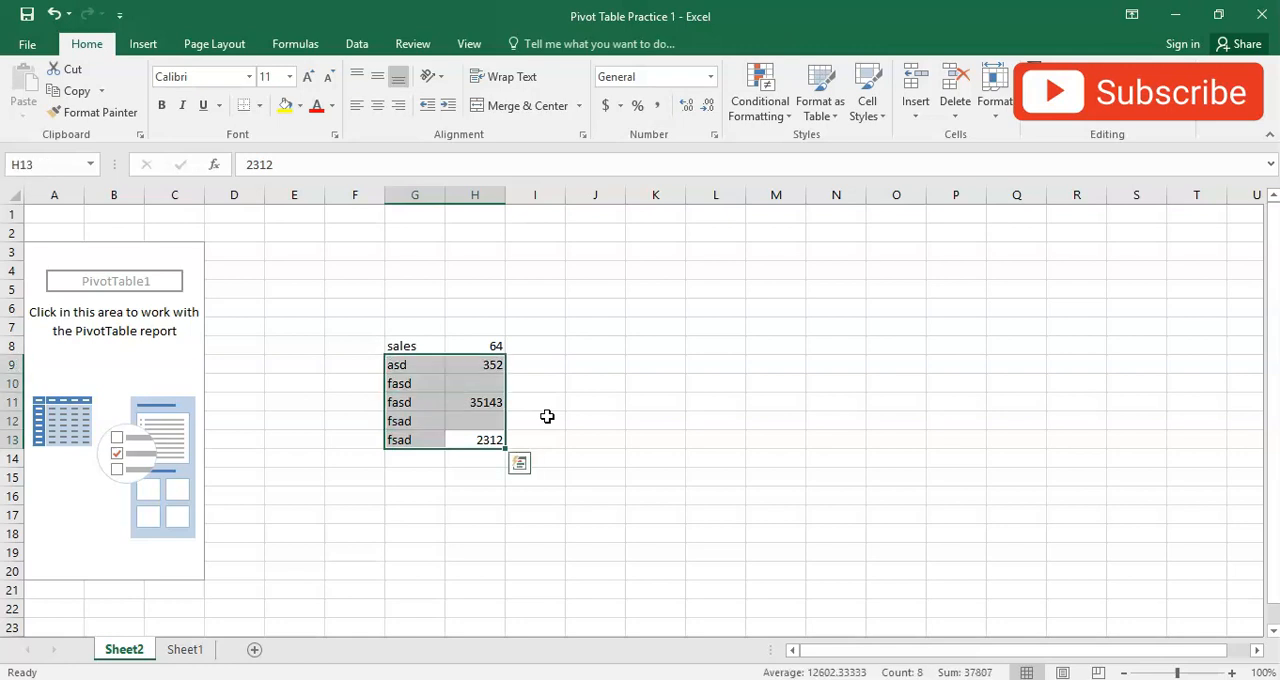
pyautogui.hotkey('shift', 'Up')
pyautogui.press('Delete')
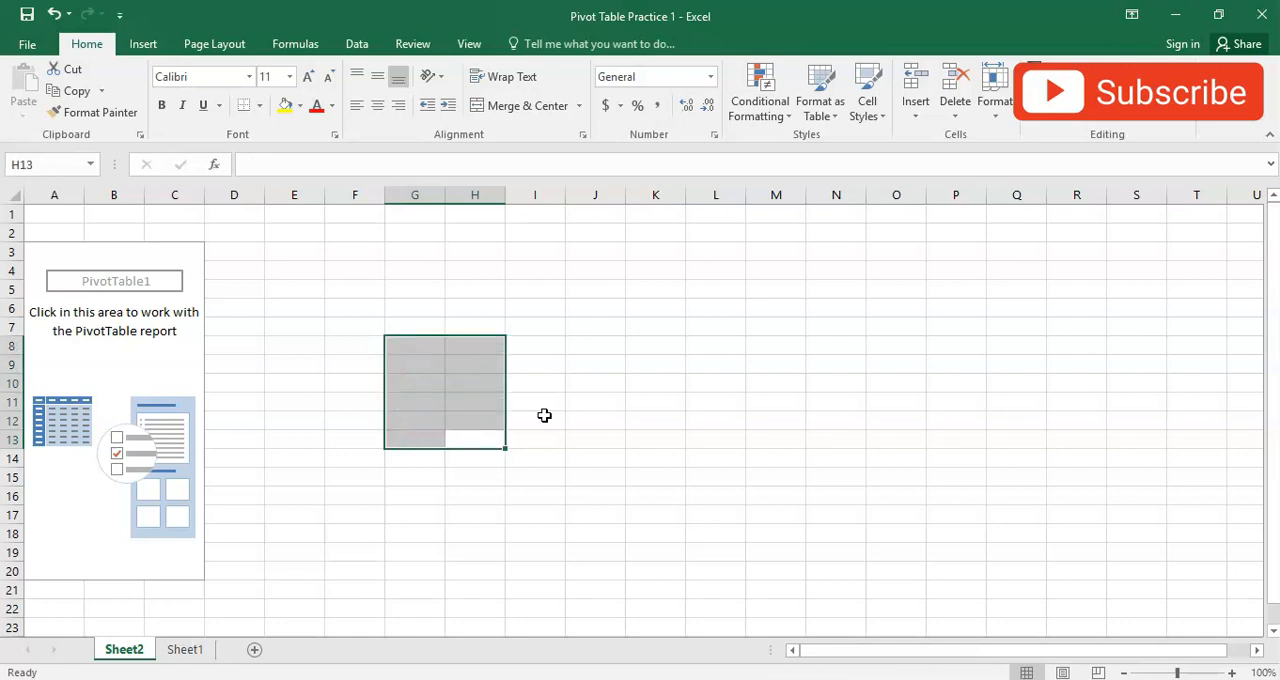
# - Build the pivot table with Sales Agent as rows and the sum of total price as values
pyautogui.click(130, 275)
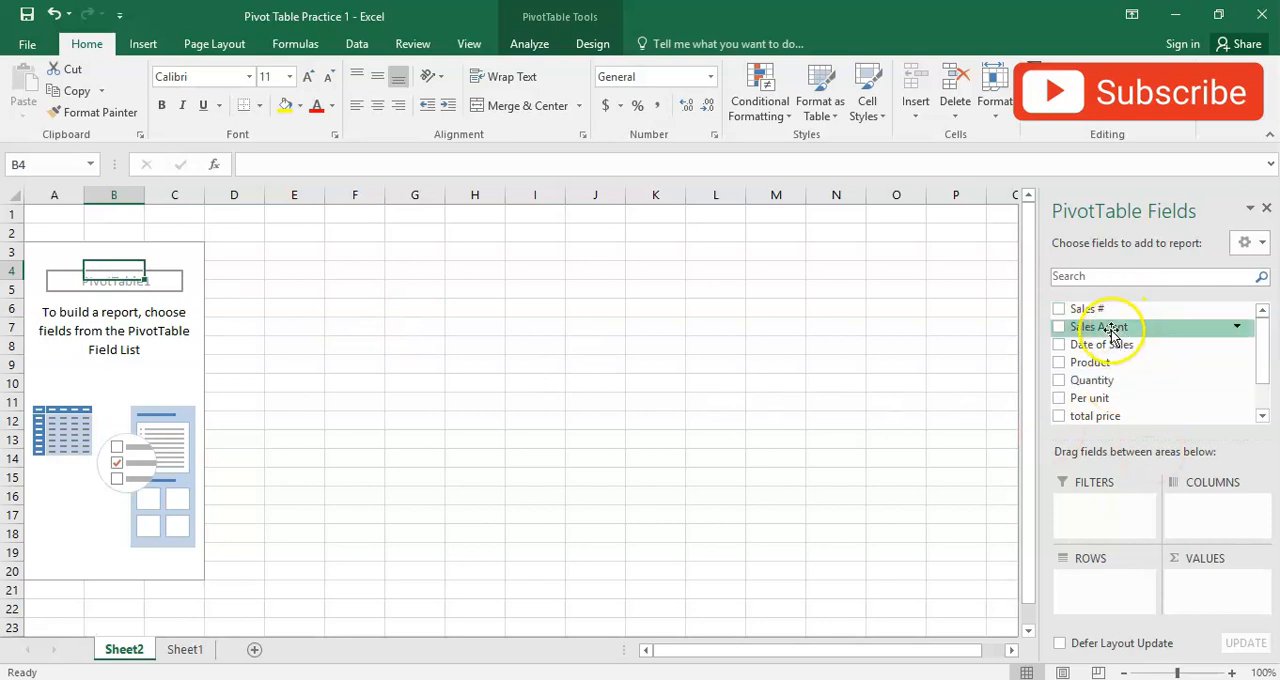
pyautogui.moveTo(1110, 333); pyautogui.dragTo(1114, 590)
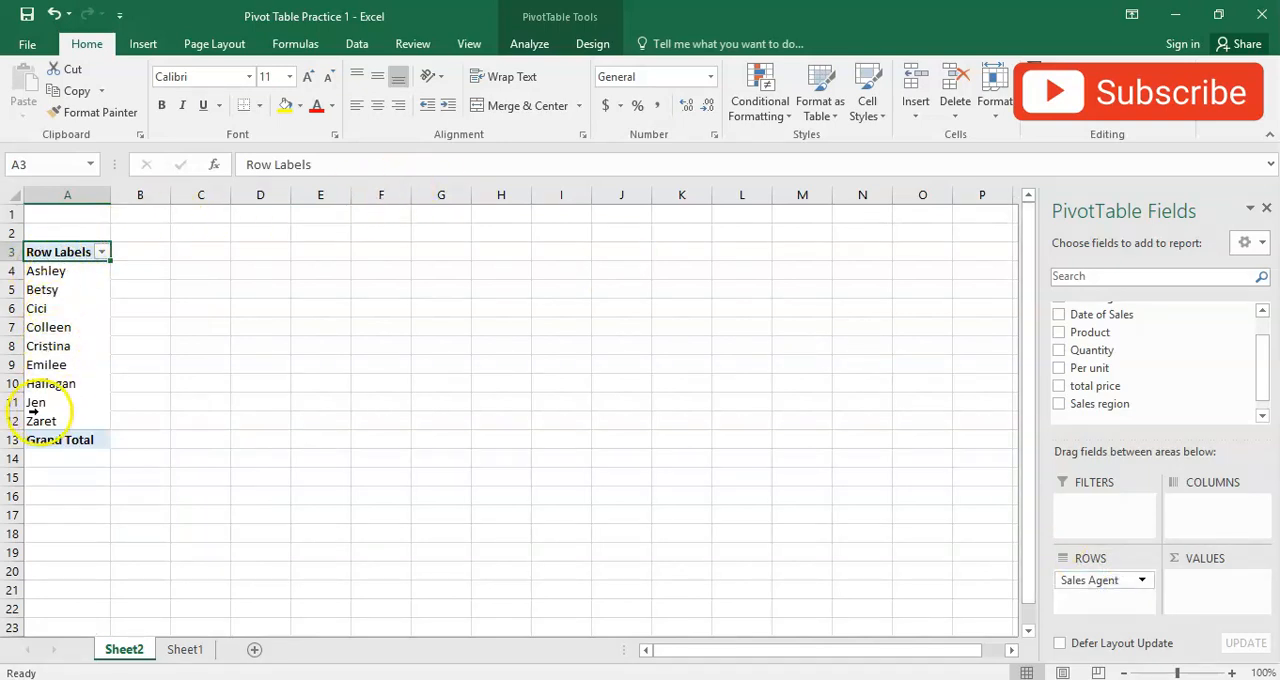
pyautogui.click(178, 652)
pyautogui.click(126, 651)
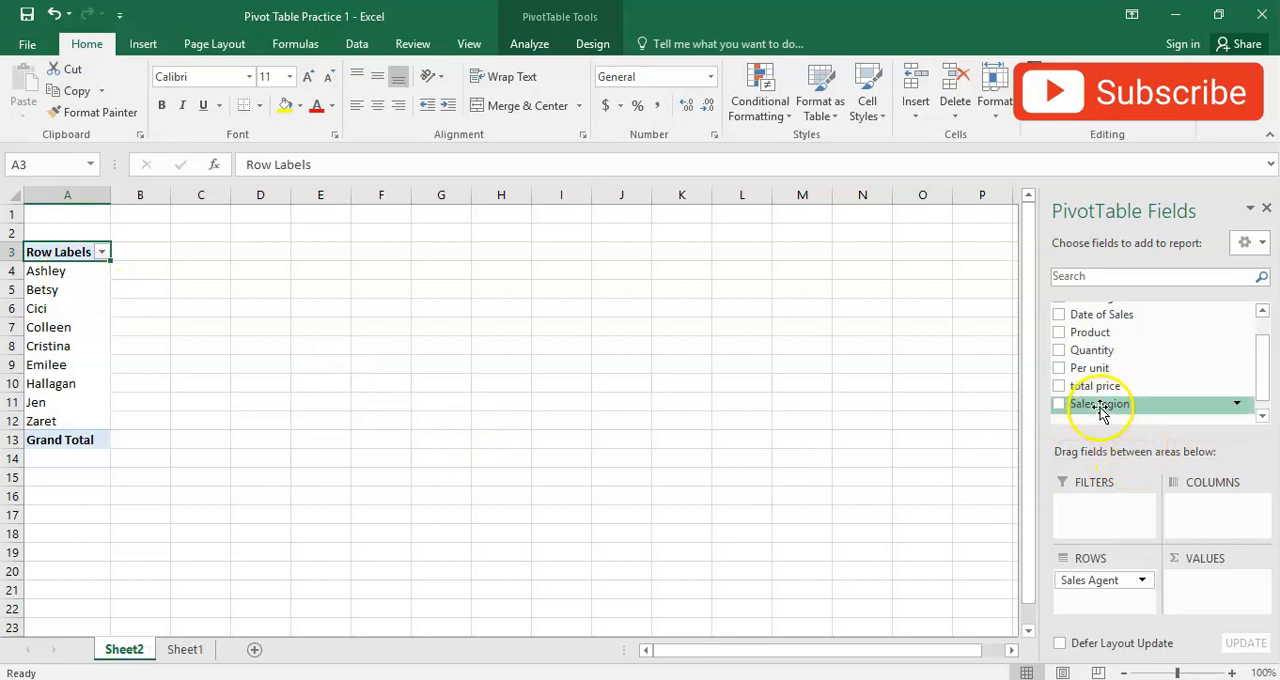
pyautogui.moveTo(1088, 393); pyautogui.dragTo(1220, 591)
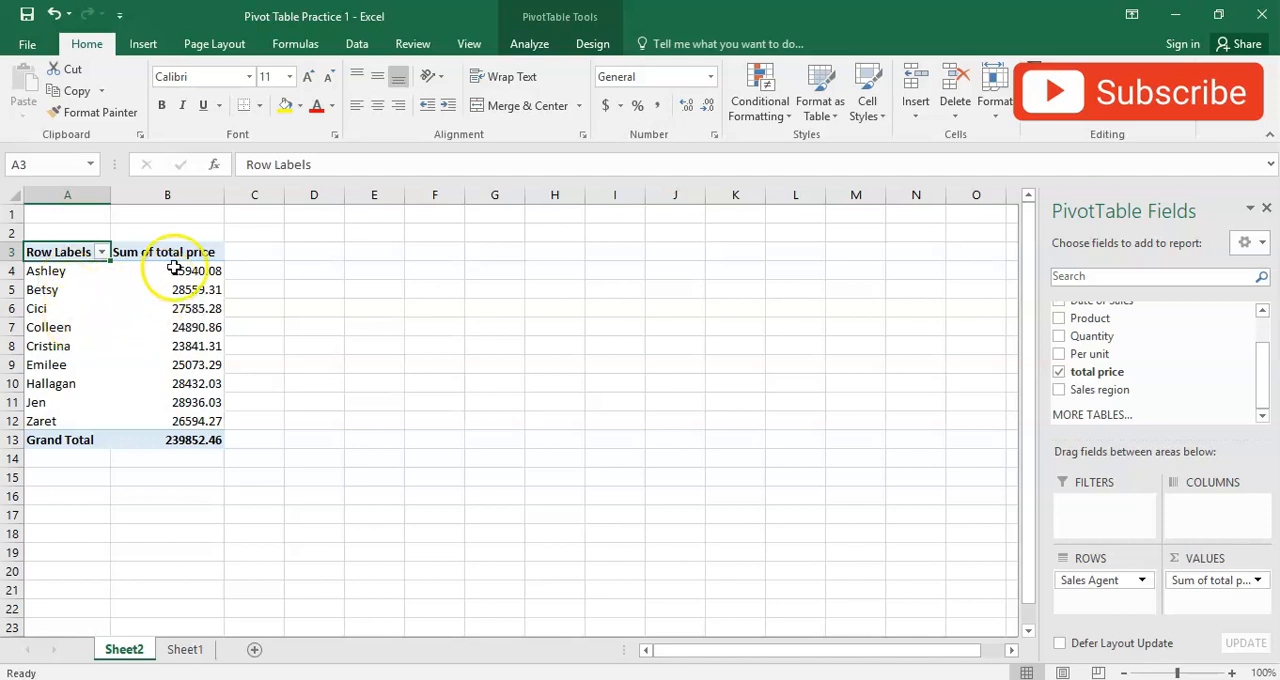
# - Compare the pivot table with the "Total sales made by each agent" requirement on Sheet1
pyautogui.click(180, 649)
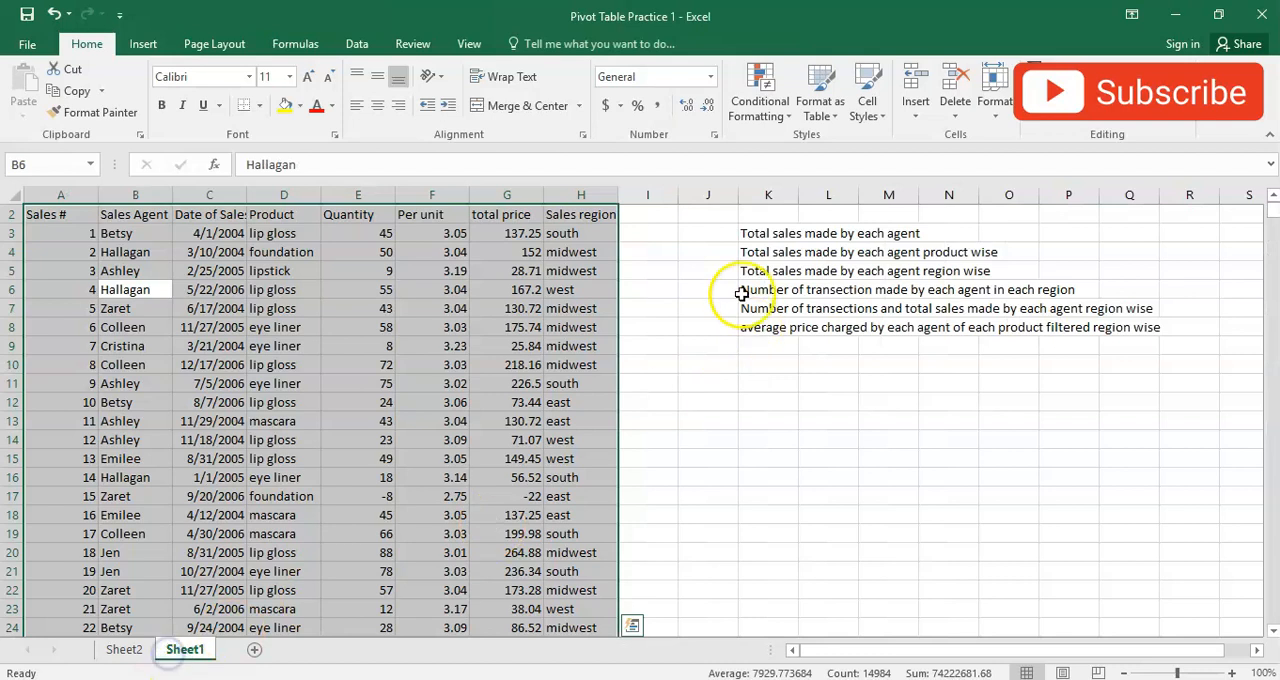
pyautogui.click(755, 236)
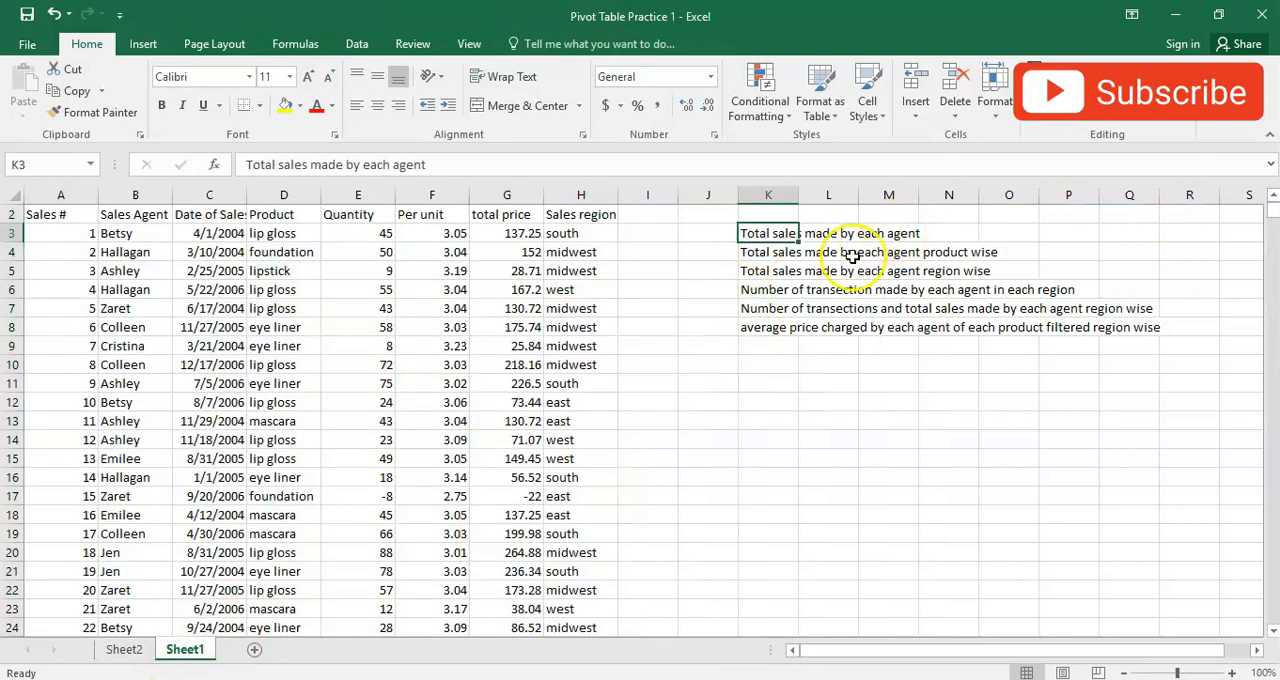
pyautogui.click(140, 650)
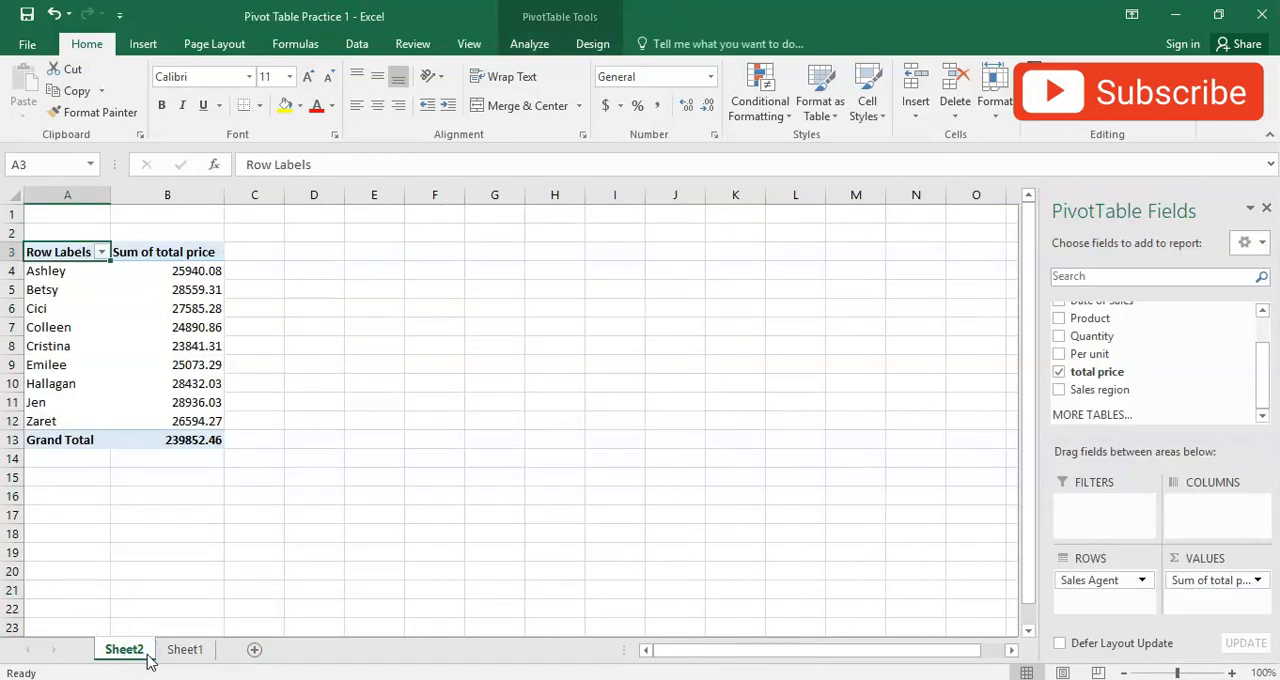
# - Remove Sales Agent and total price from the pivot table and rebuild it with Product as rows and the sum of total price as values
pyautogui.moveTo(1092, 587); pyautogui.dragTo(1003, 584)
pyautogui.moveTo(1186, 580); pyautogui.dragTo(897, 587)
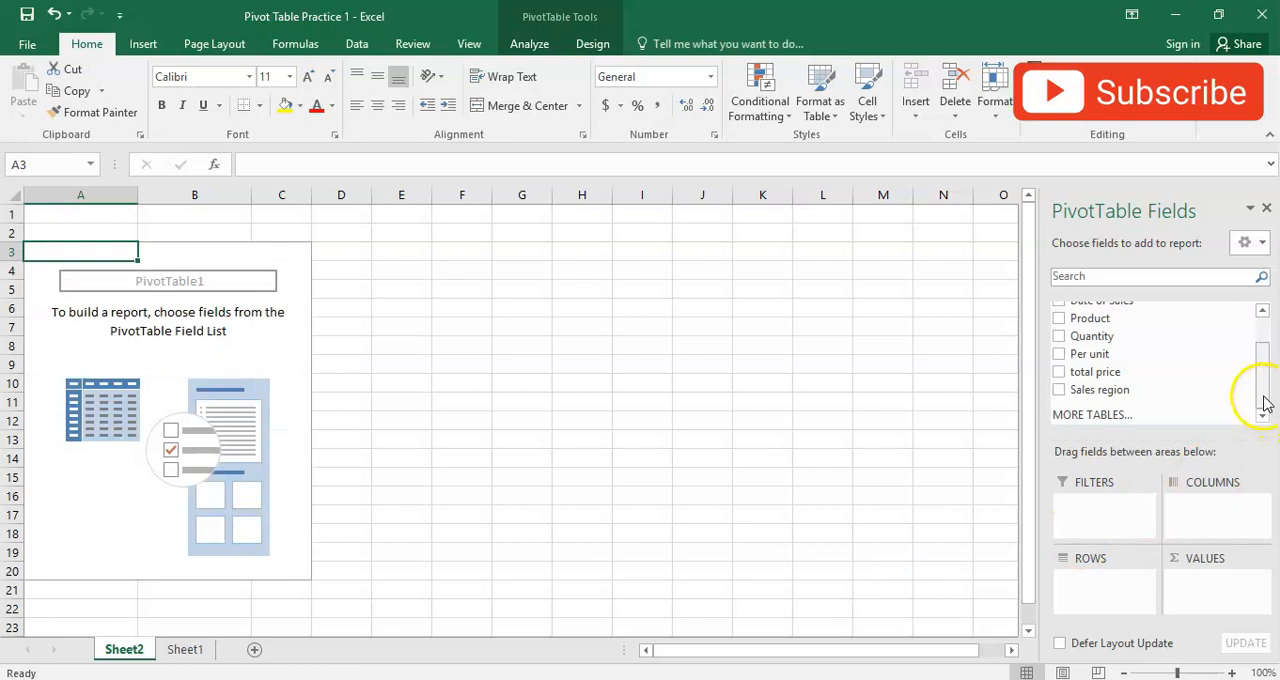
pyautogui.scroll(2, 1265, 402)
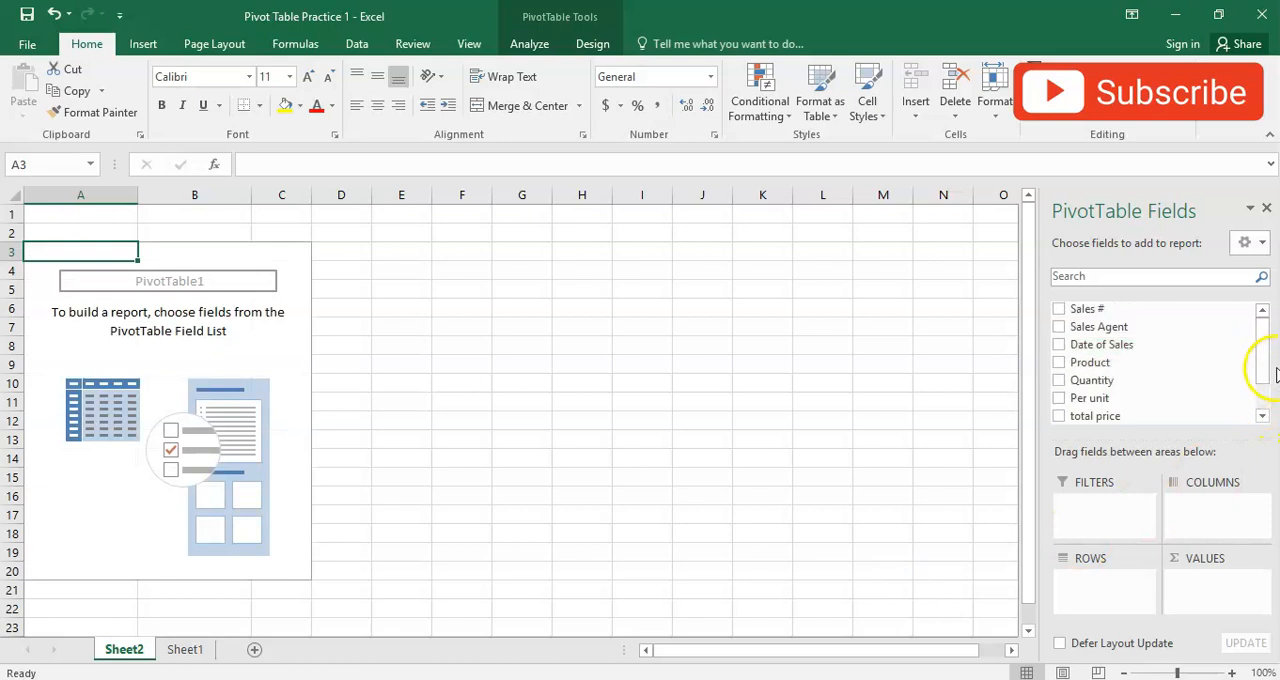
pyautogui.scroll(-2, 1266, 394)
pyautogui.moveTo(1117, 374); pyautogui.dragTo(1226, 600)
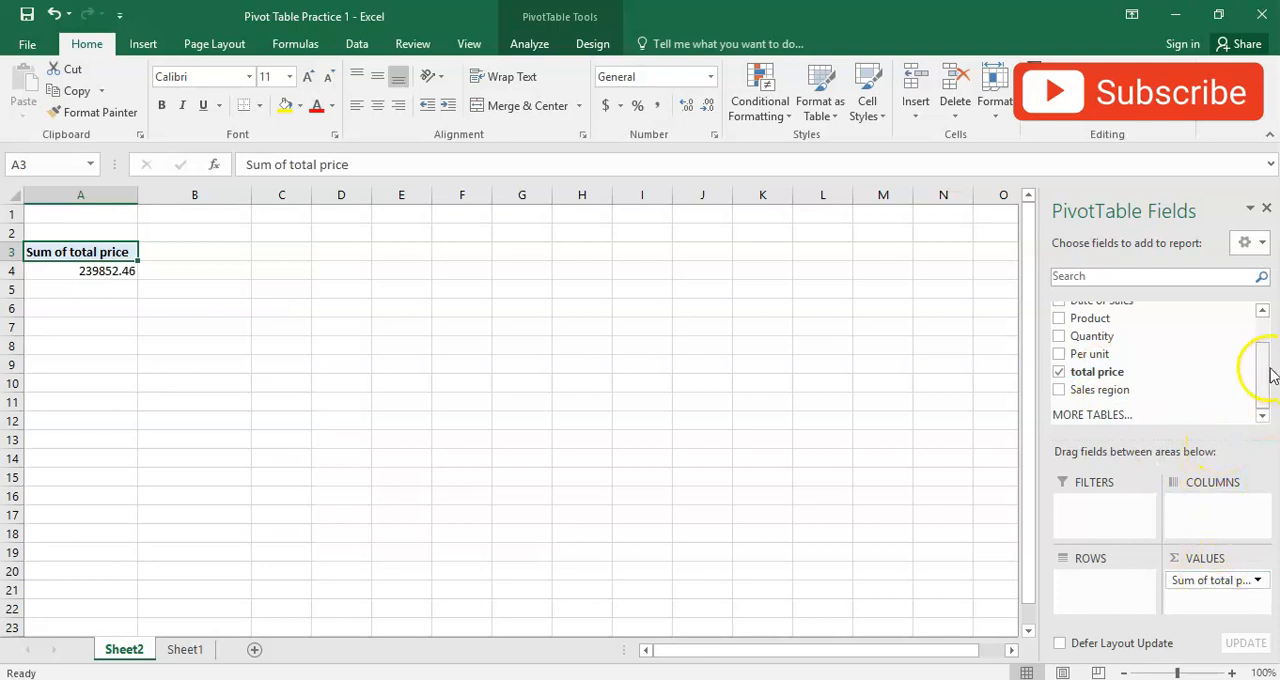
pyautogui.moveTo(1122, 324); pyautogui.dragTo(1125, 600)
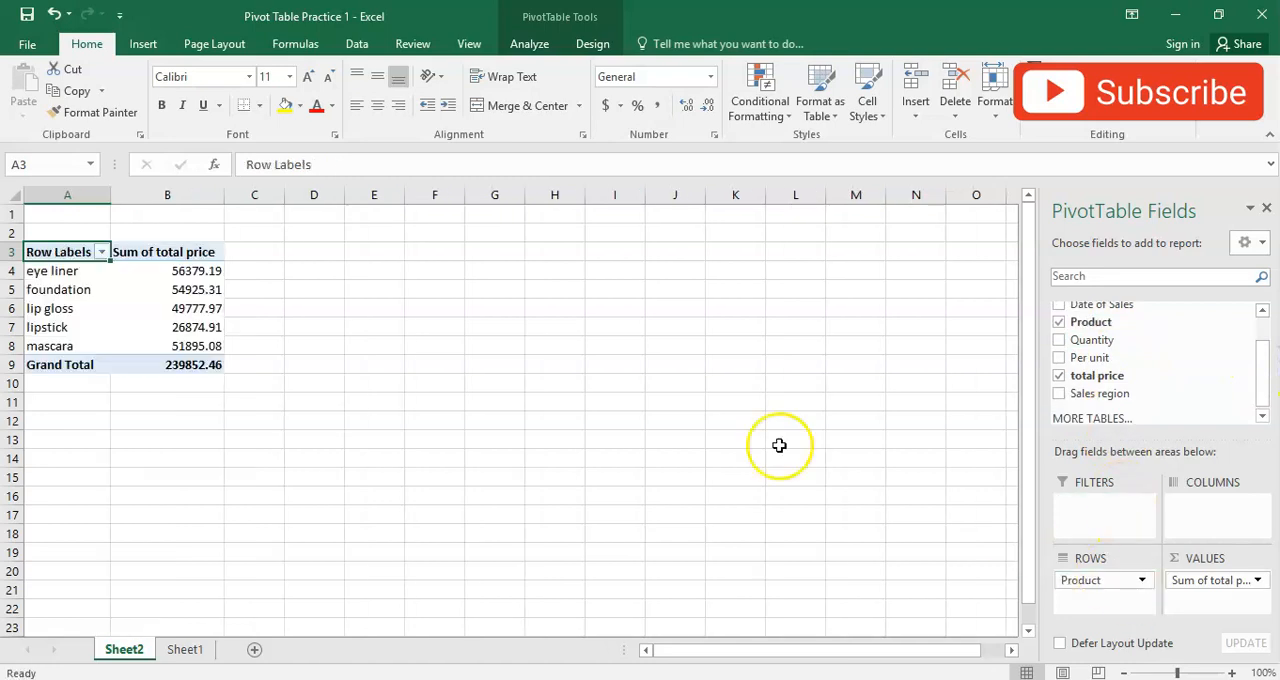
# - Review the summed total price for eye liner, foundation, lip gloss and lipstick in the pivot table
pyautogui.click(147, 271)
pyautogui.click(64, 290)
pyautogui.click(155, 289)
pyautogui.click(70, 309)
pyautogui.click(151, 308)
pyautogui.click(70, 327)
pyautogui.click(151, 328)
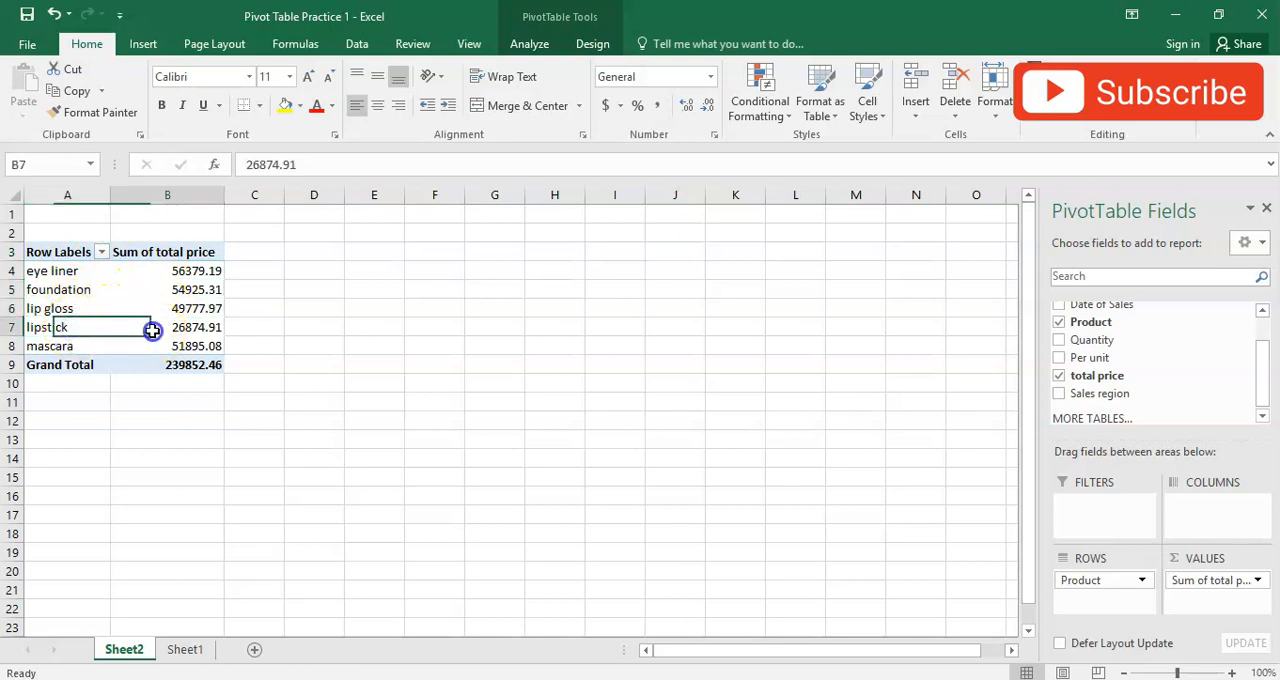
# - Rebuild the pivot table with Sales Agent as rows and Product as columns, keeping the sum of total price as values
pyautogui.click(75, 345)
pyautogui.click(164, 346)
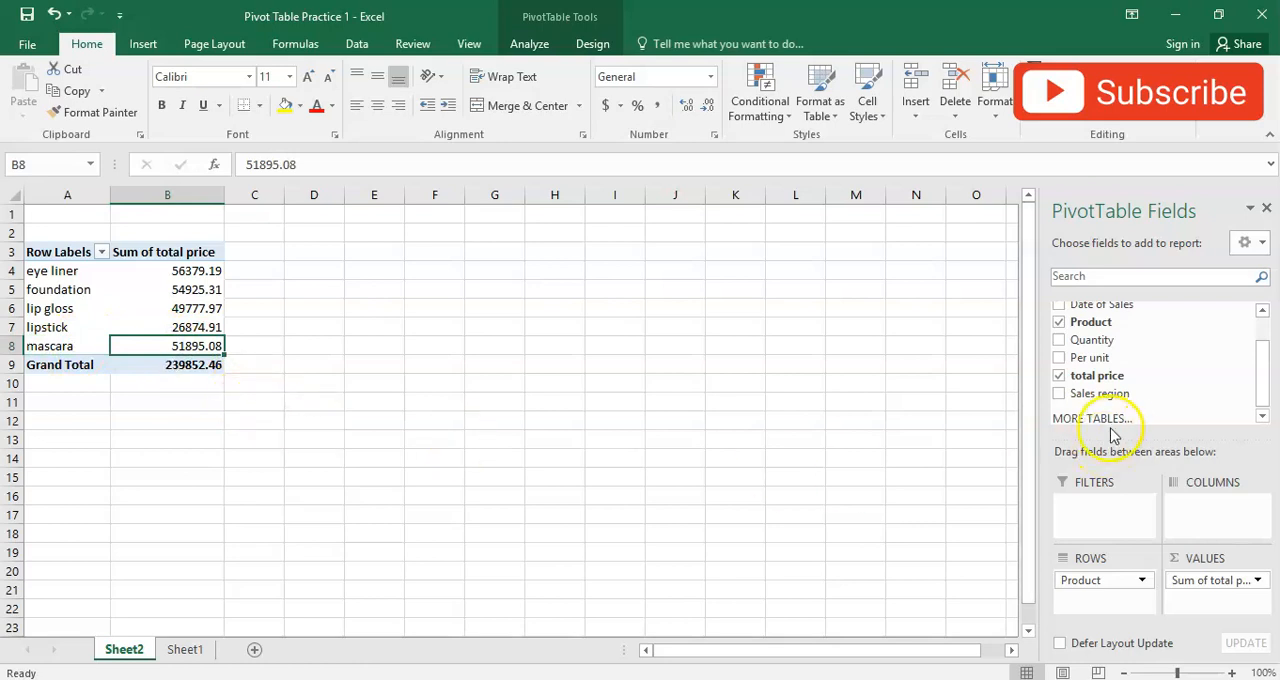
pyautogui.moveTo(1105, 582); pyautogui.dragTo(927, 560)
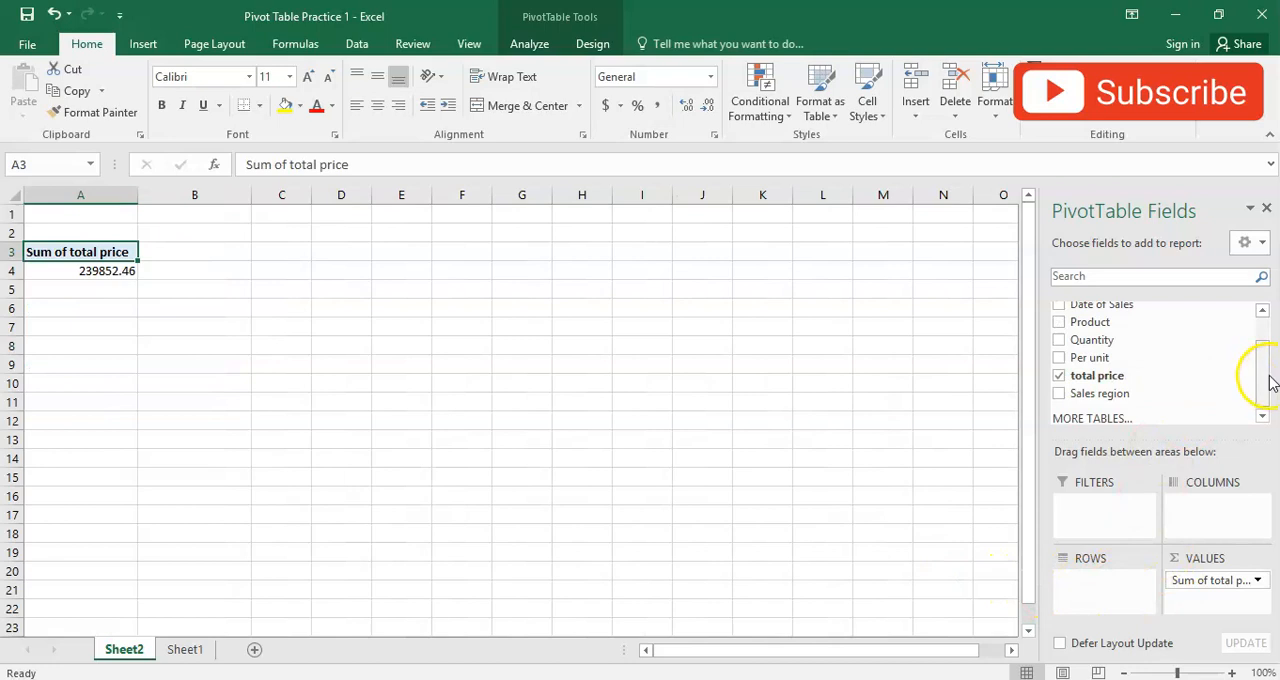
pyautogui.moveTo(1270, 383); pyautogui.dragTo(1262, 334)
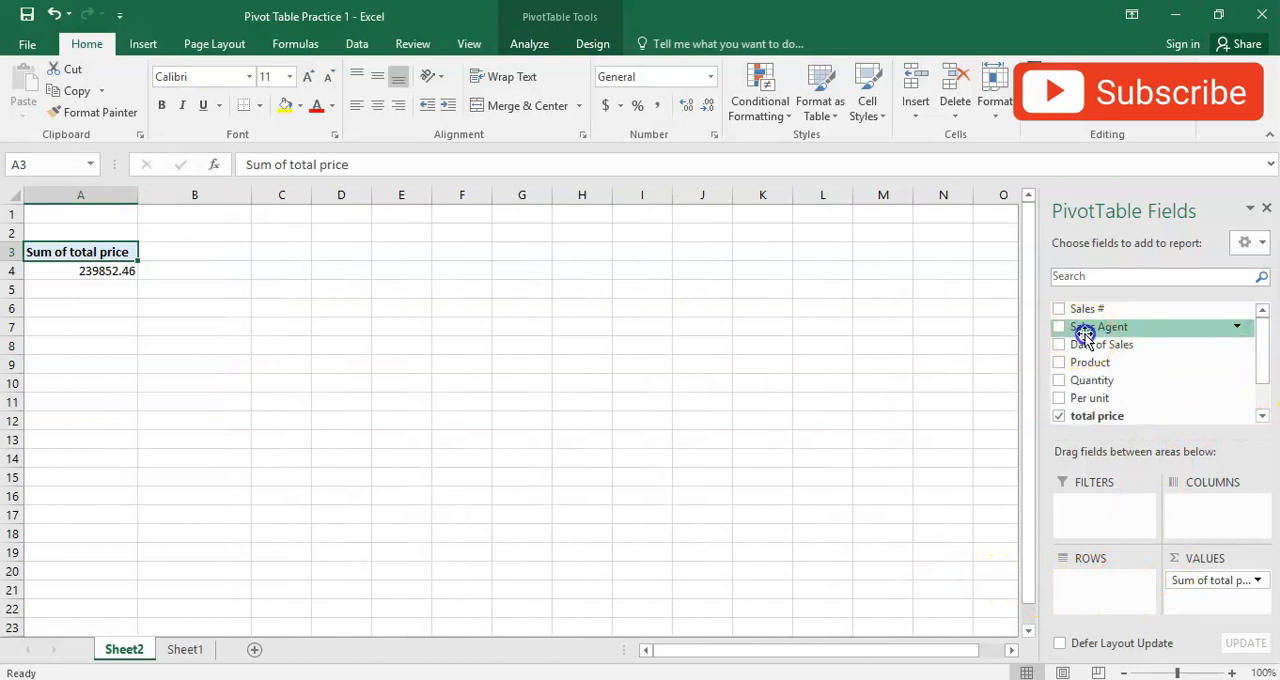
pyautogui.moveTo(1085, 335); pyautogui.dragTo(1102, 534)
pyautogui.moveTo(1102, 584); pyautogui.dragTo(1102, 584)
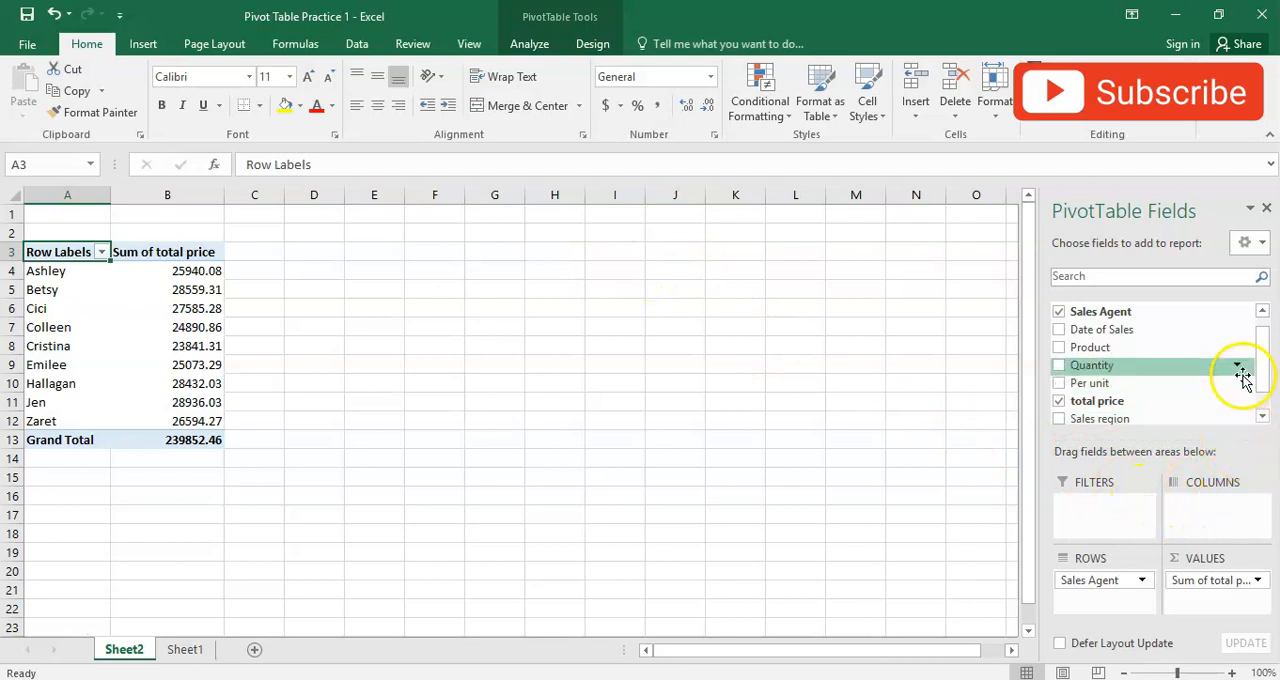
pyautogui.click(1263, 418)
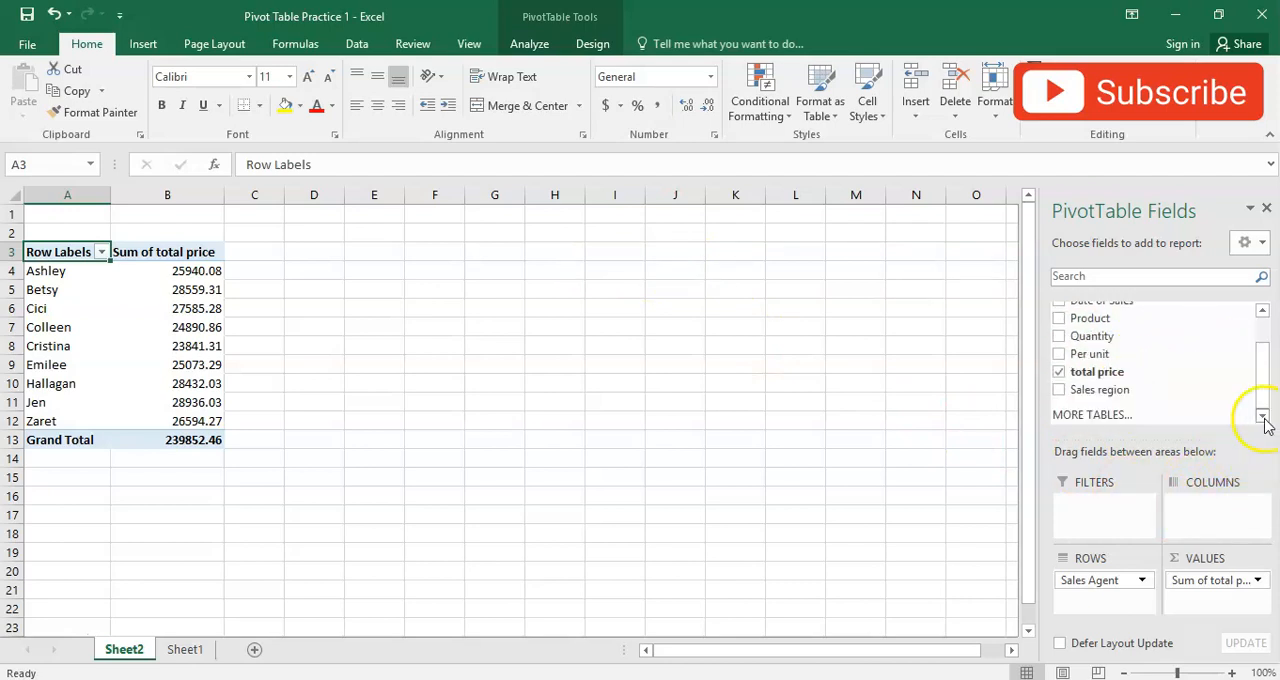
pyautogui.moveTo(1090, 318); pyautogui.dragTo(1205, 510)
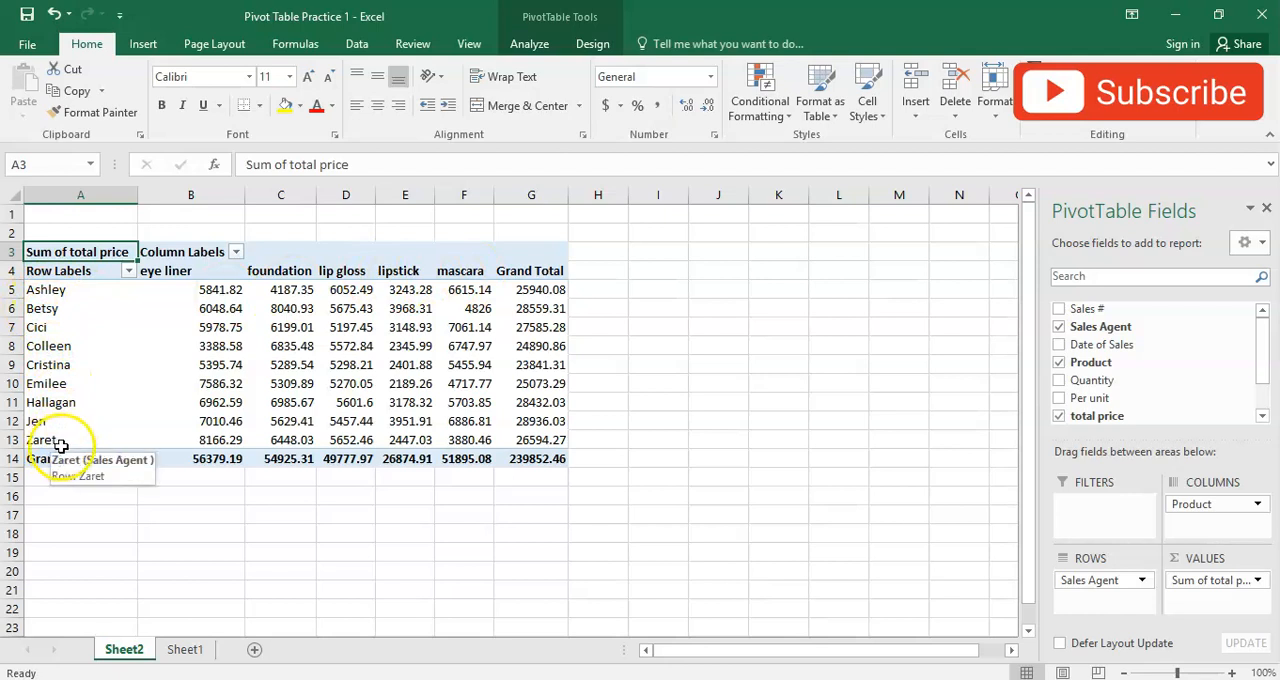
# - Swap the pivot table layout so that Sales Agent forms the columns and Product forms the rows
pyautogui.moveTo(1193, 513); pyautogui.dragTo(930, 525)
pyautogui.moveTo(1092, 583); pyautogui.dragTo(914, 573)
pyautogui.moveTo(1098, 326); pyautogui.dragTo(1202, 517)
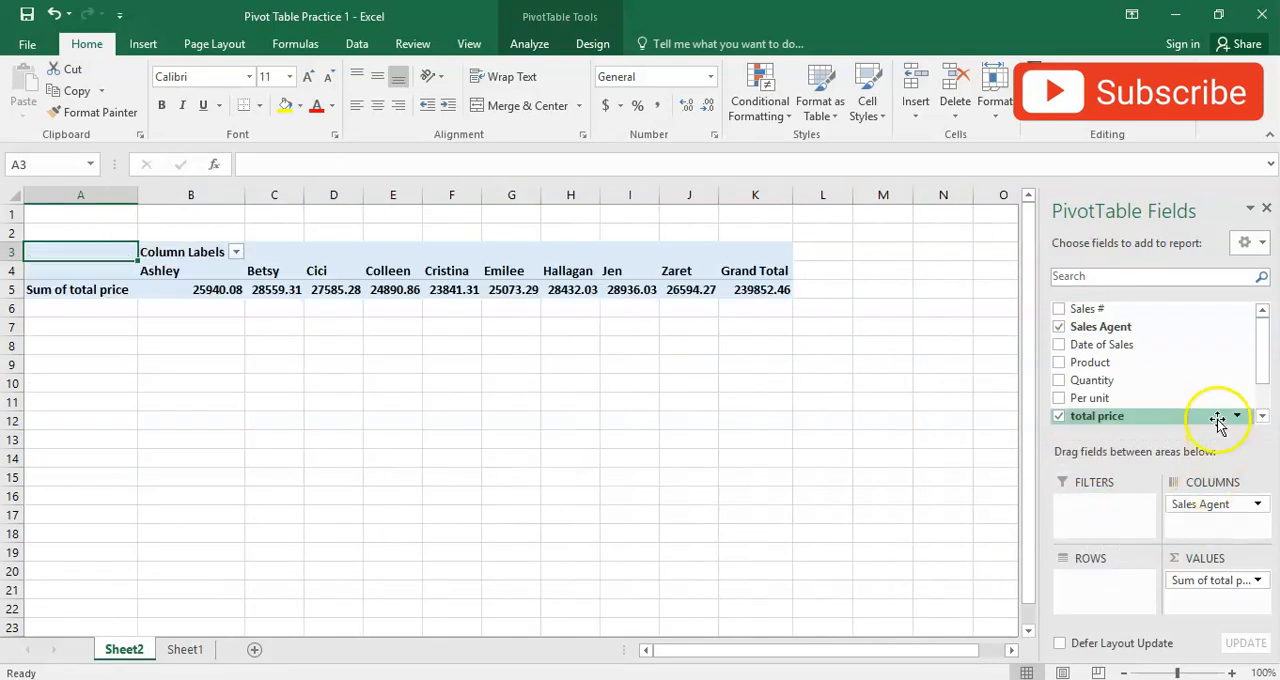
pyautogui.moveTo(1098, 368); pyautogui.dragTo(1093, 598)
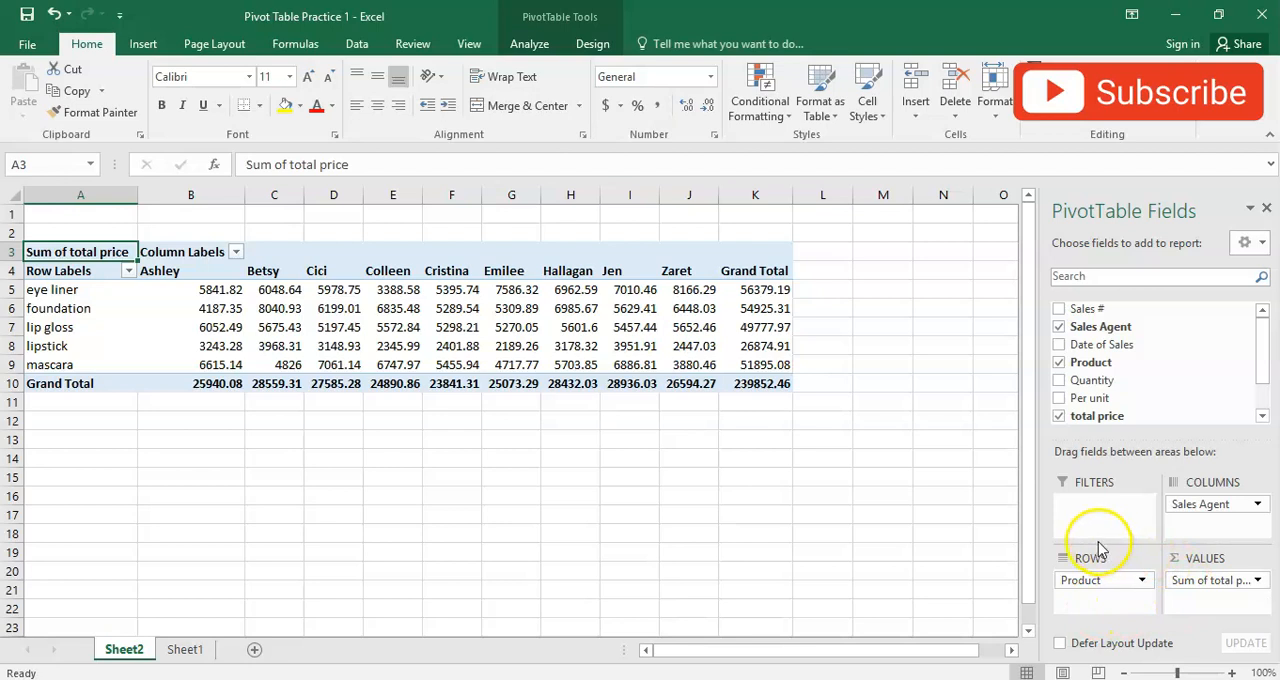
pyautogui.moveTo(461, 292)
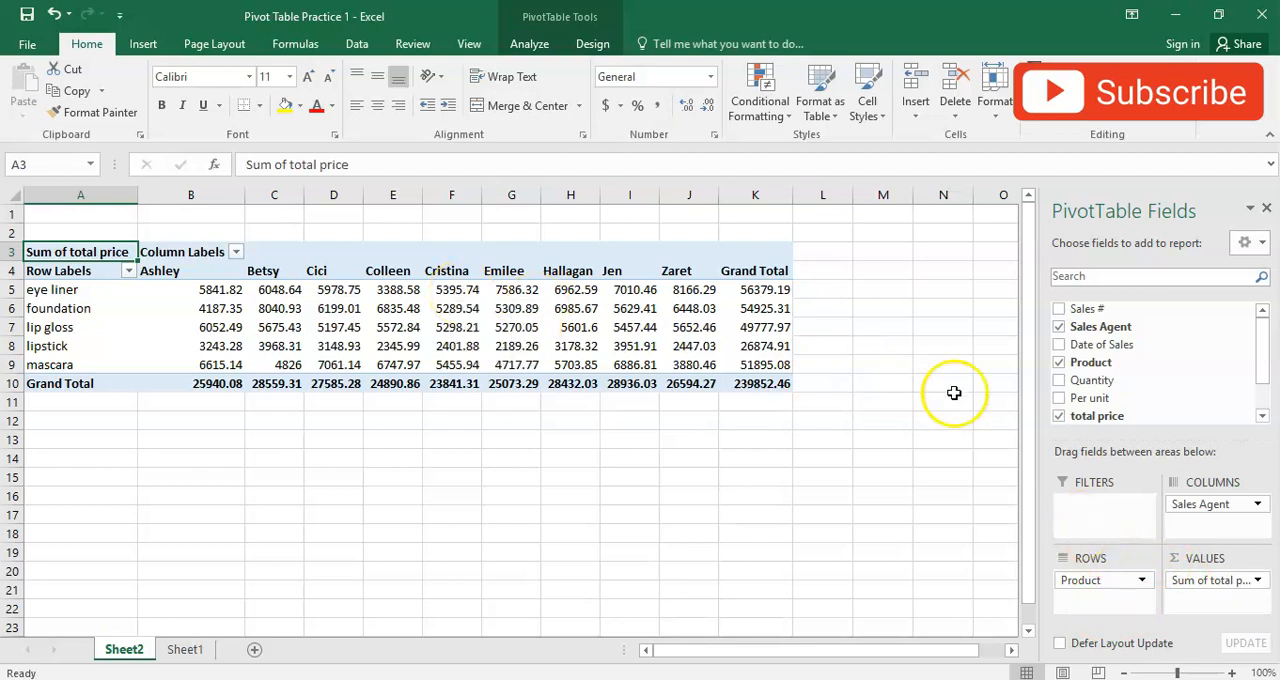
# - Remove Product and Sales Agent from the pivot table and look up the "Total sales made by each agent region wise" requirement on Sheet1
pyautogui.click(1059, 363)
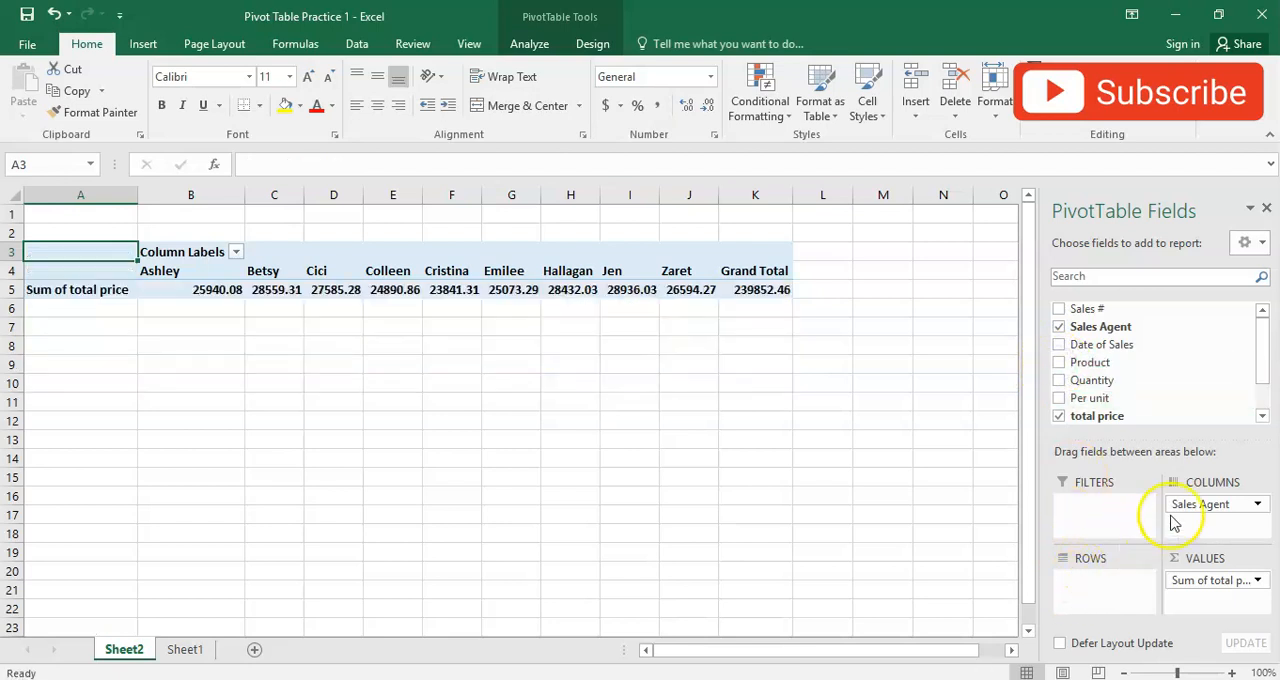
pyautogui.click(1059, 327)
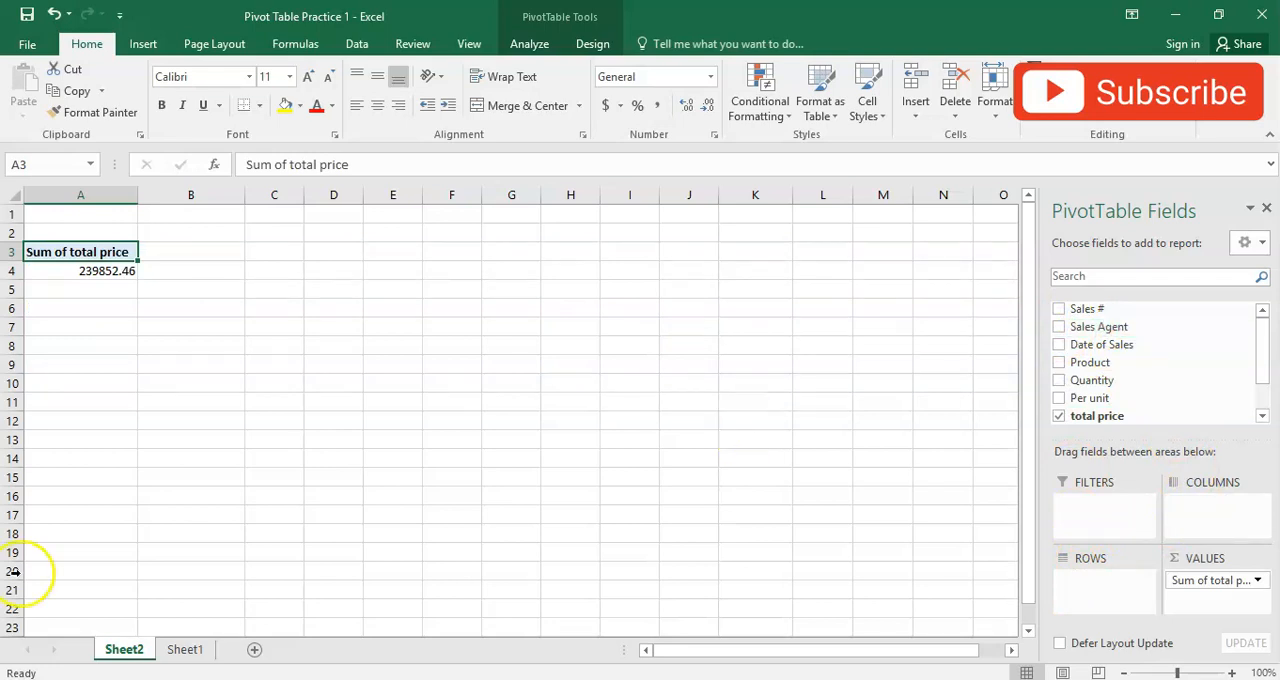
pyautogui.click(183, 652)
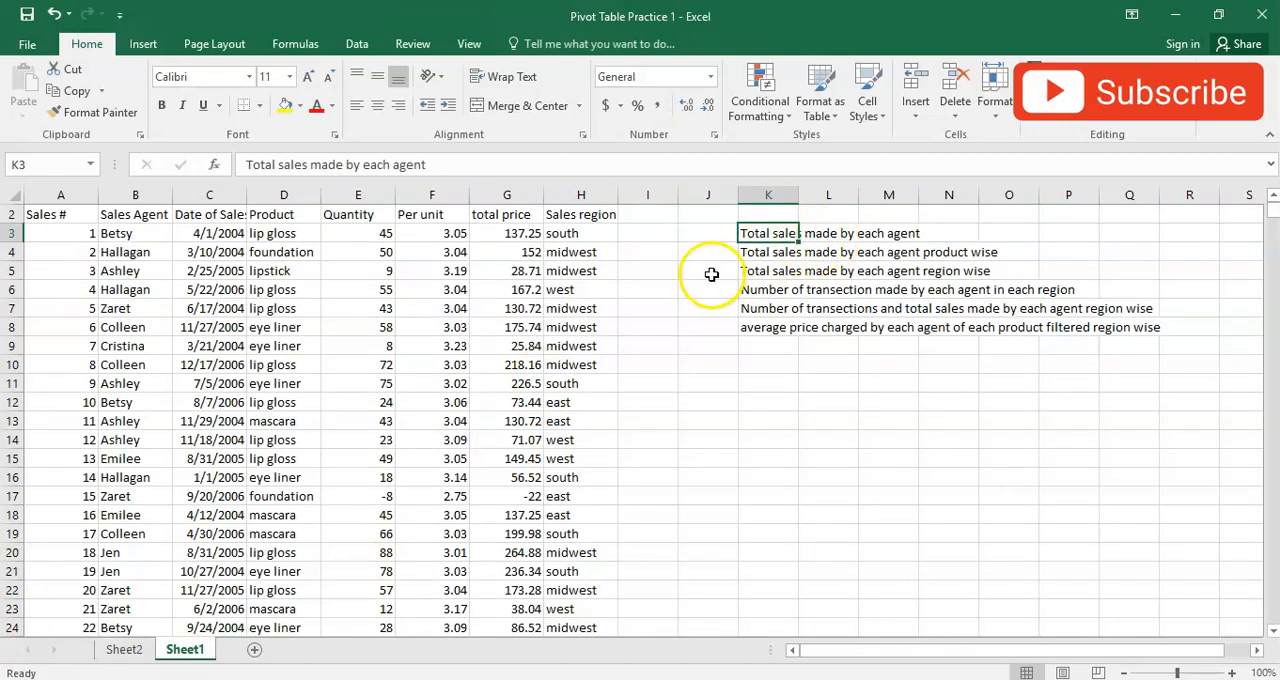
pyautogui.click(772, 252)
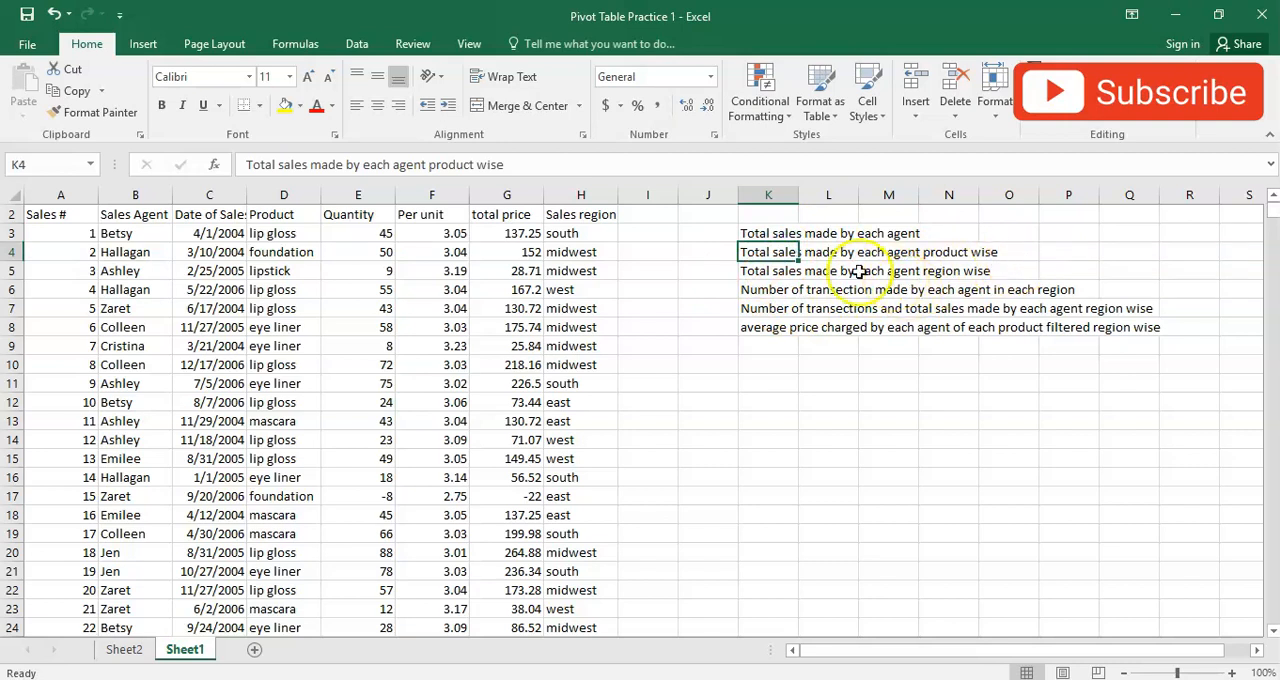
pyautogui.click(785, 271)
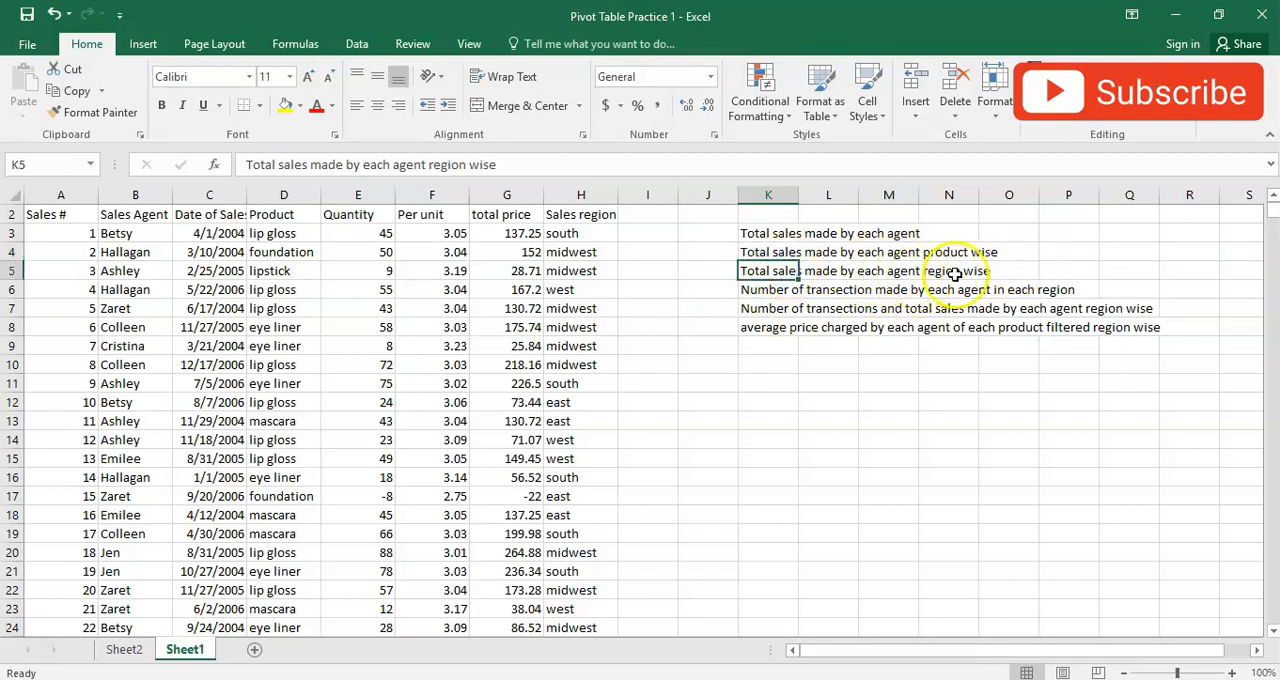
# - Rebuild the Sheet2 pivot table with Sales Agent as rows, Sales region as columns and the sum of total price as values
pyautogui.click(124, 650)
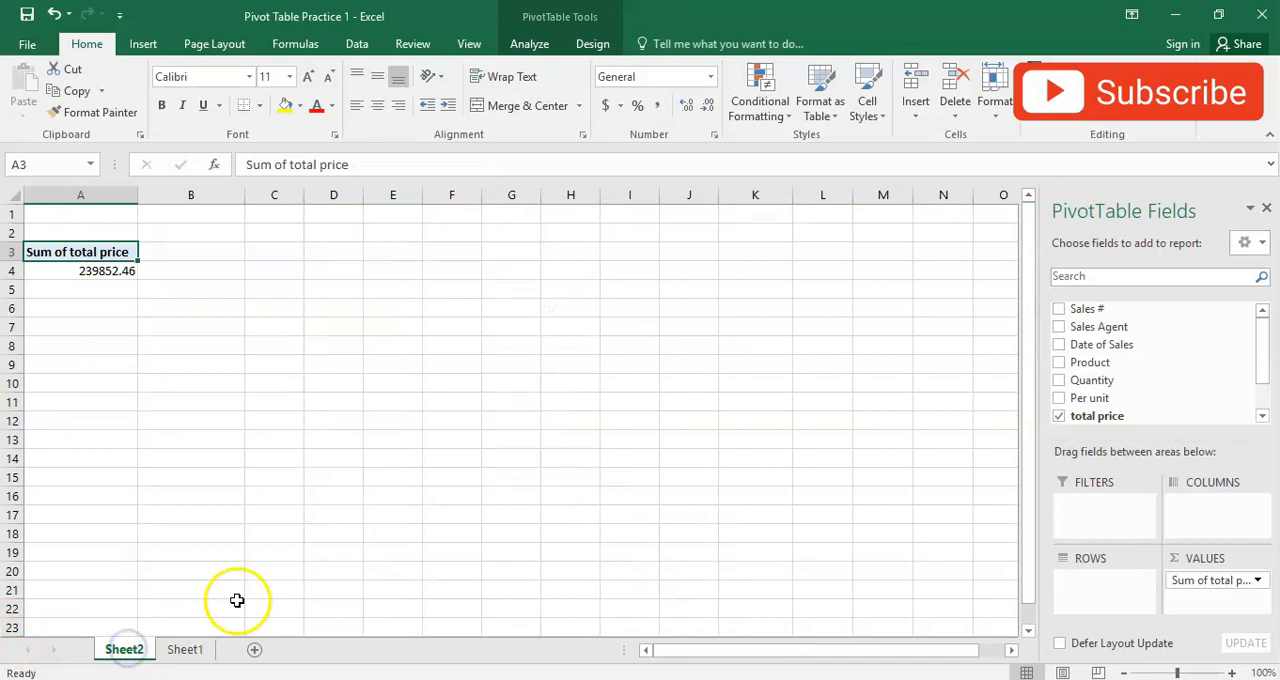
pyautogui.moveTo(1273, 345); pyautogui.dragTo(1271, 358)
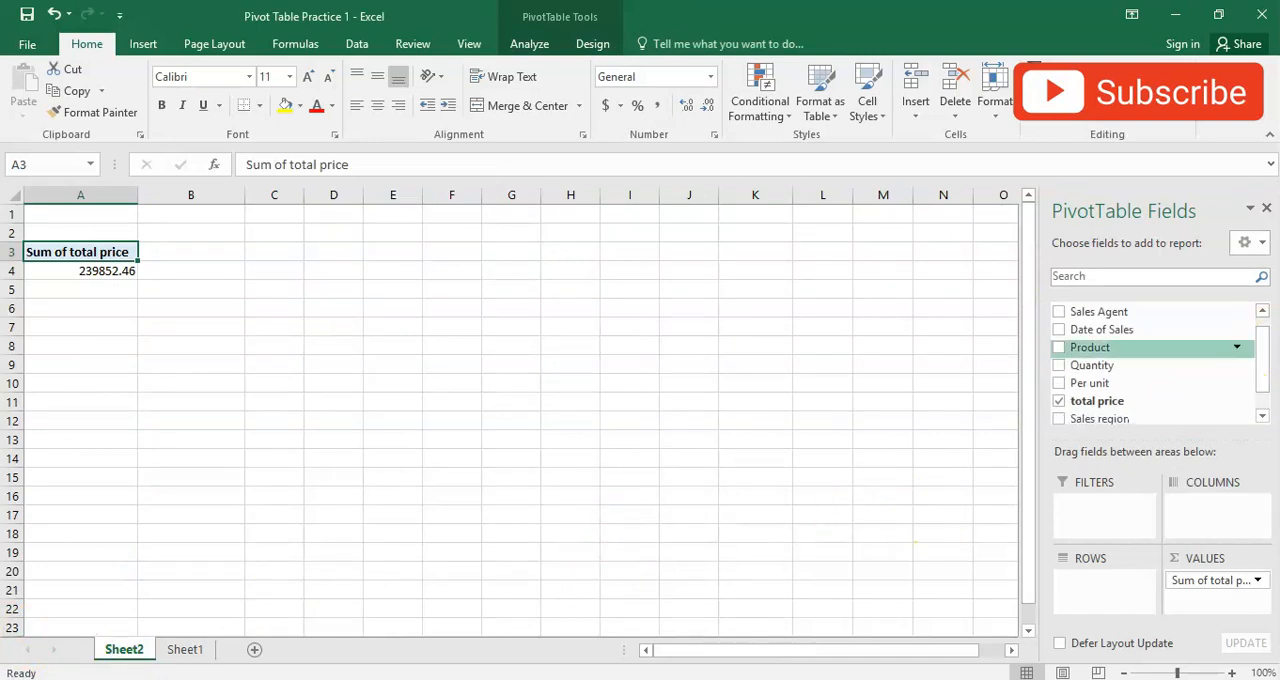
pyautogui.moveTo(1209, 590); pyautogui.dragTo(648, 586)
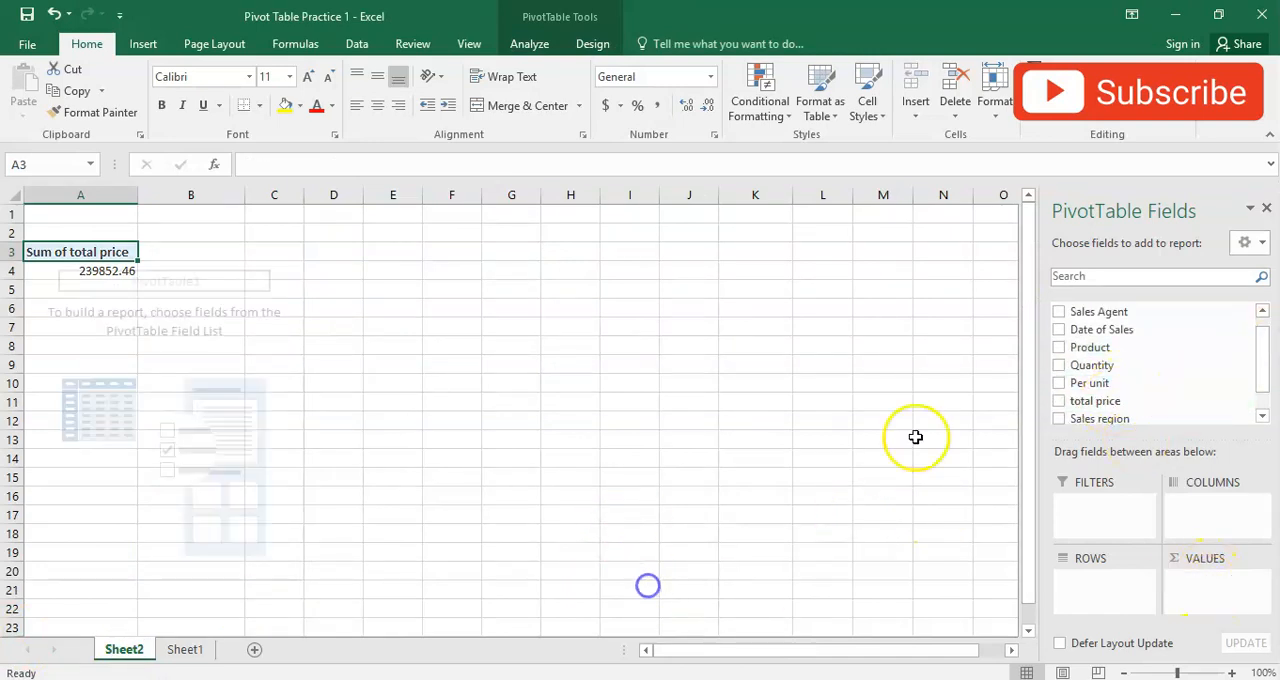
pyautogui.moveTo(1080, 408); pyautogui.dragTo(1214, 590)
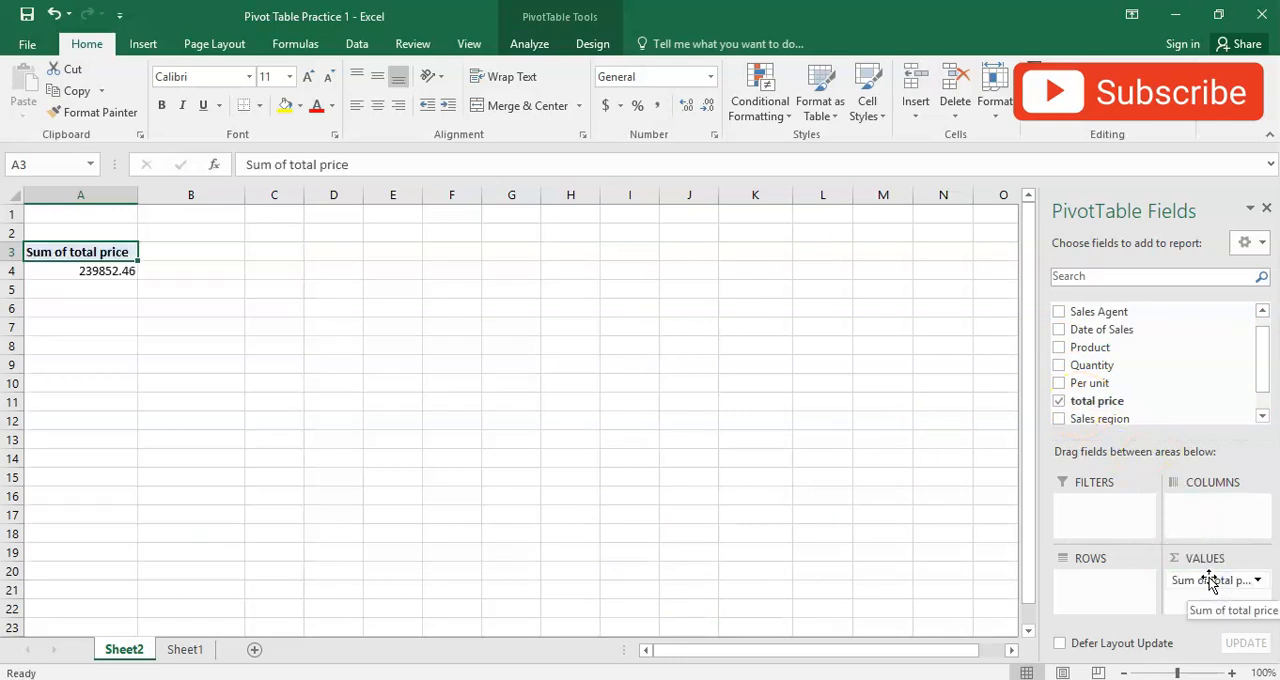
pyautogui.click(178, 650)
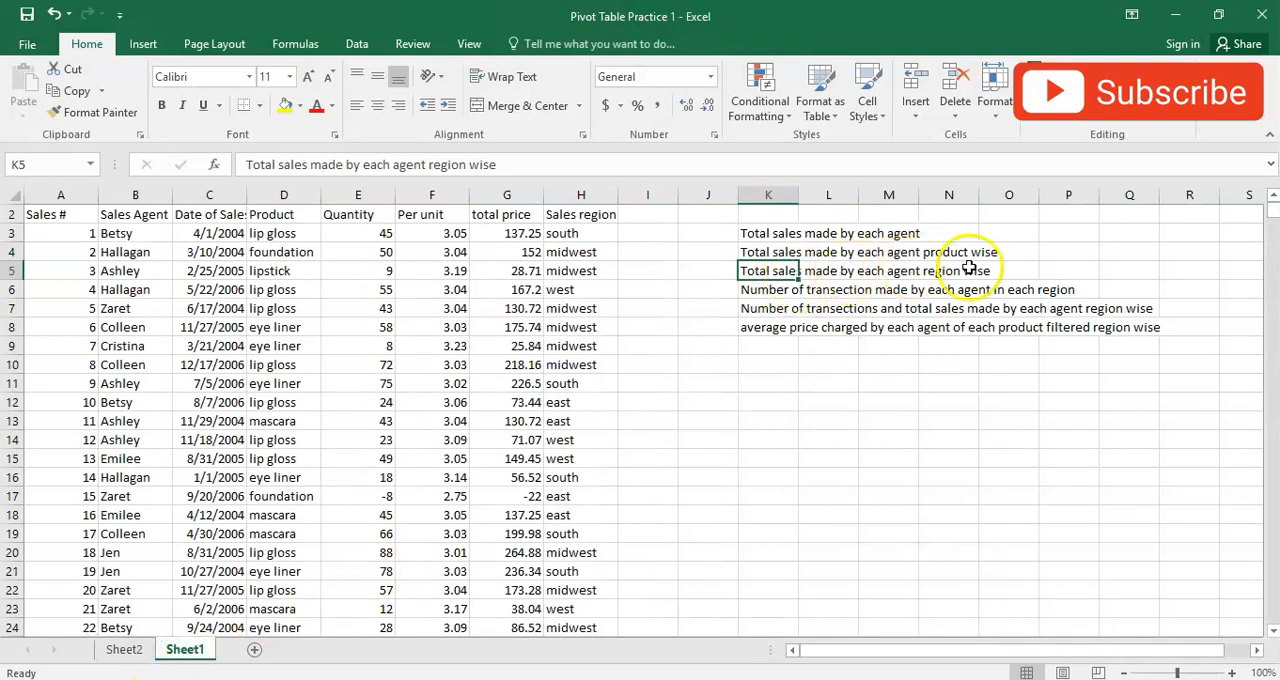
pyautogui.click(124, 650)
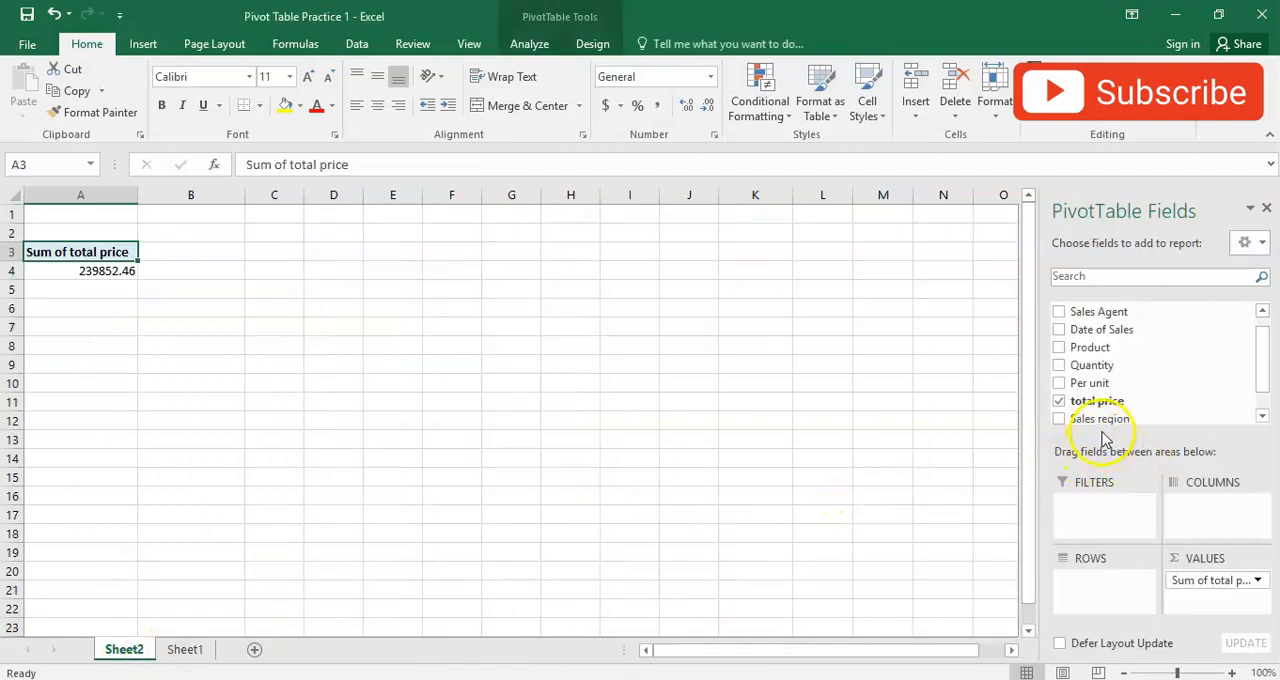
pyautogui.moveTo(1257, 366); pyautogui.dragTo(1260, 394)
pyautogui.moveTo(1113, 393); pyautogui.dragTo(1215, 505)
pyautogui.moveTo(1250, 386); pyautogui.dragTo(1264, 358)
pyautogui.moveTo(1098, 326); pyautogui.dragTo(1078, 578)
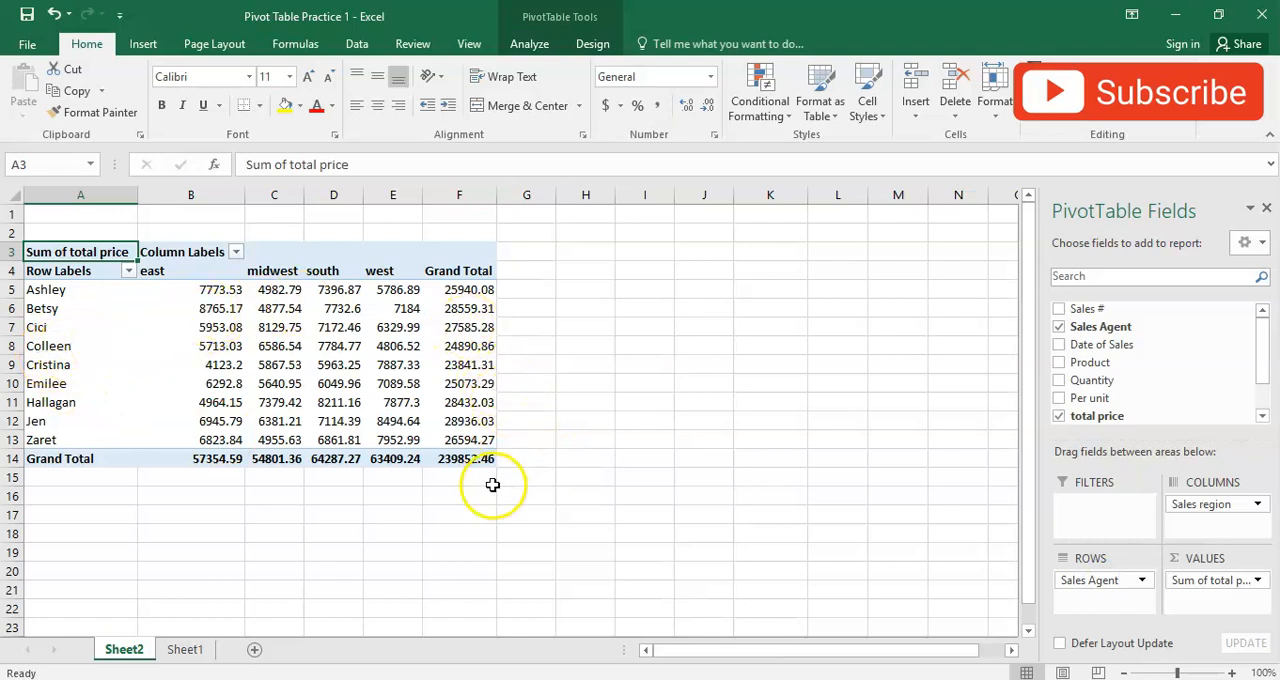
# - Check the number-of-transactions requirement on Sheet1 and summarise total price in the pivot table by Count
pyautogui.click(185, 650)
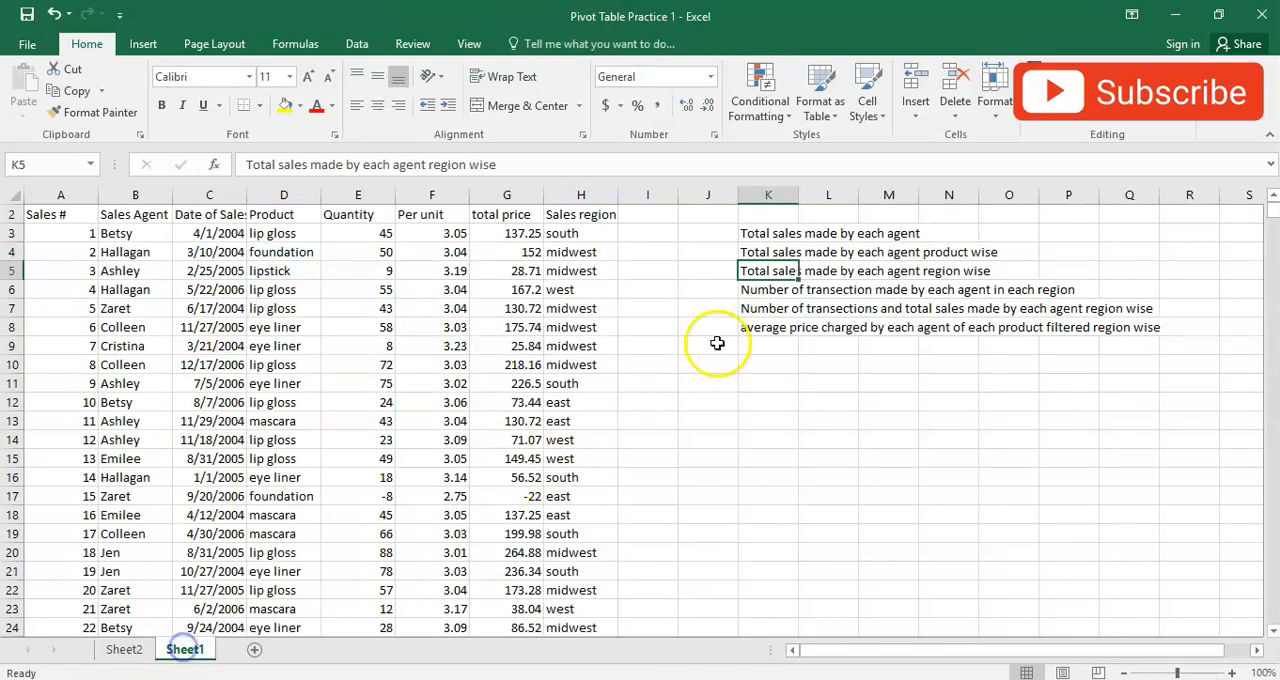
pyautogui.click(752, 291)
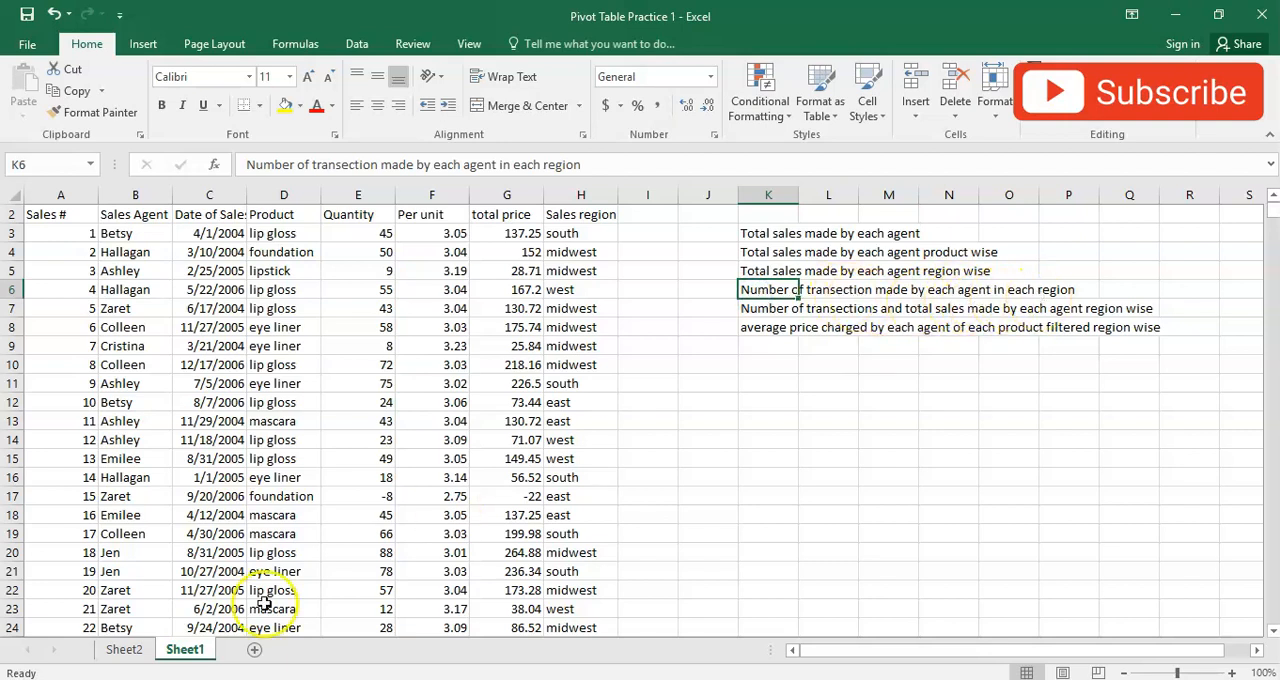
pyautogui.click(124, 650)
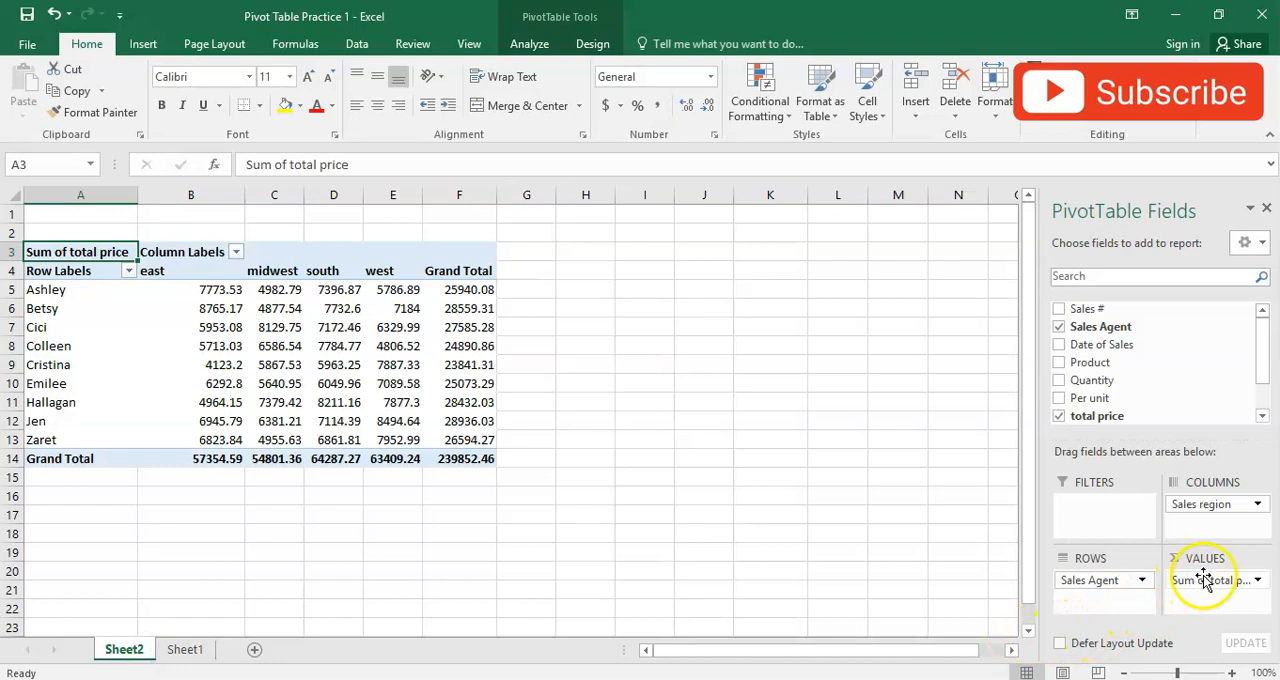
pyautogui.moveTo(386, 289); pyautogui.dragTo(392, 440)
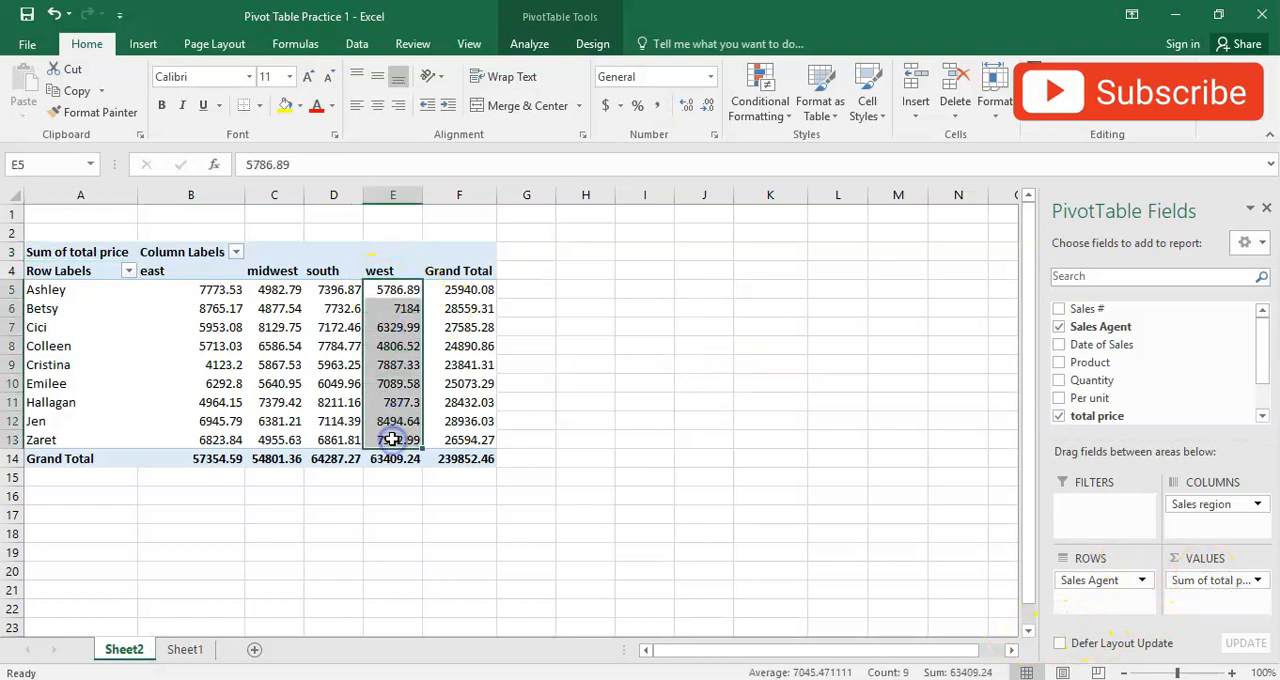
pyautogui.click(1258, 583)
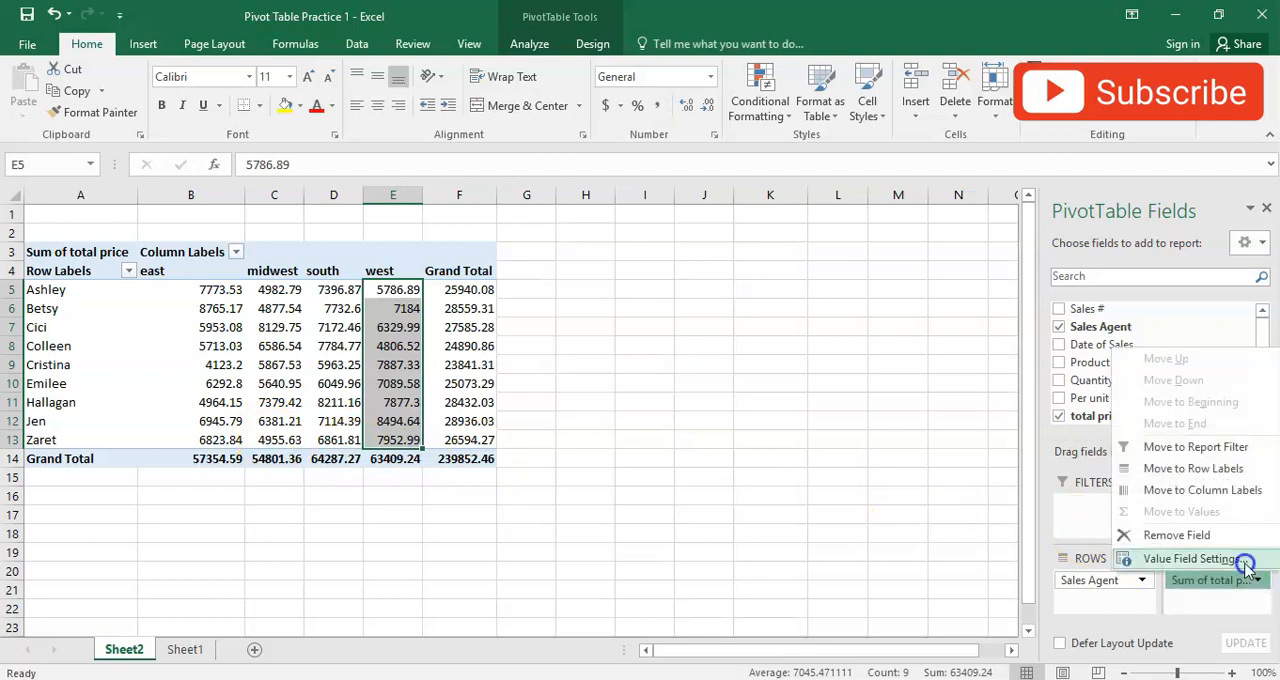
pyautogui.click(1247, 563)
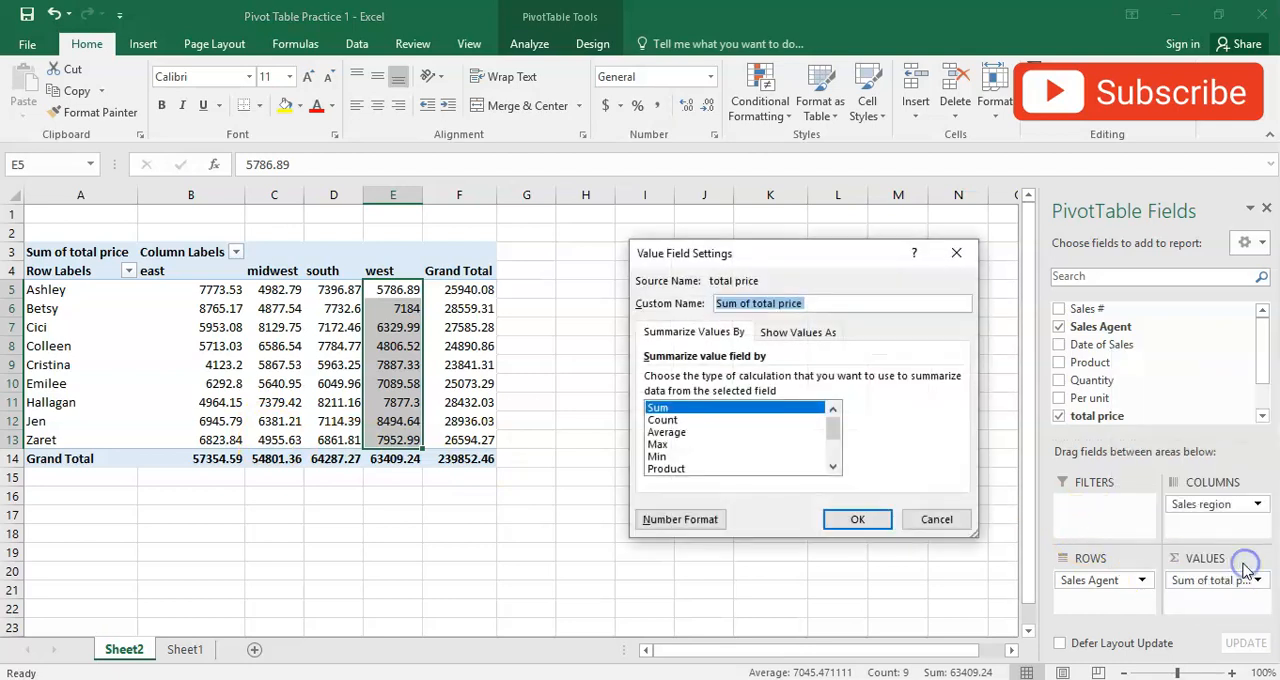
pyautogui.click(663, 420)
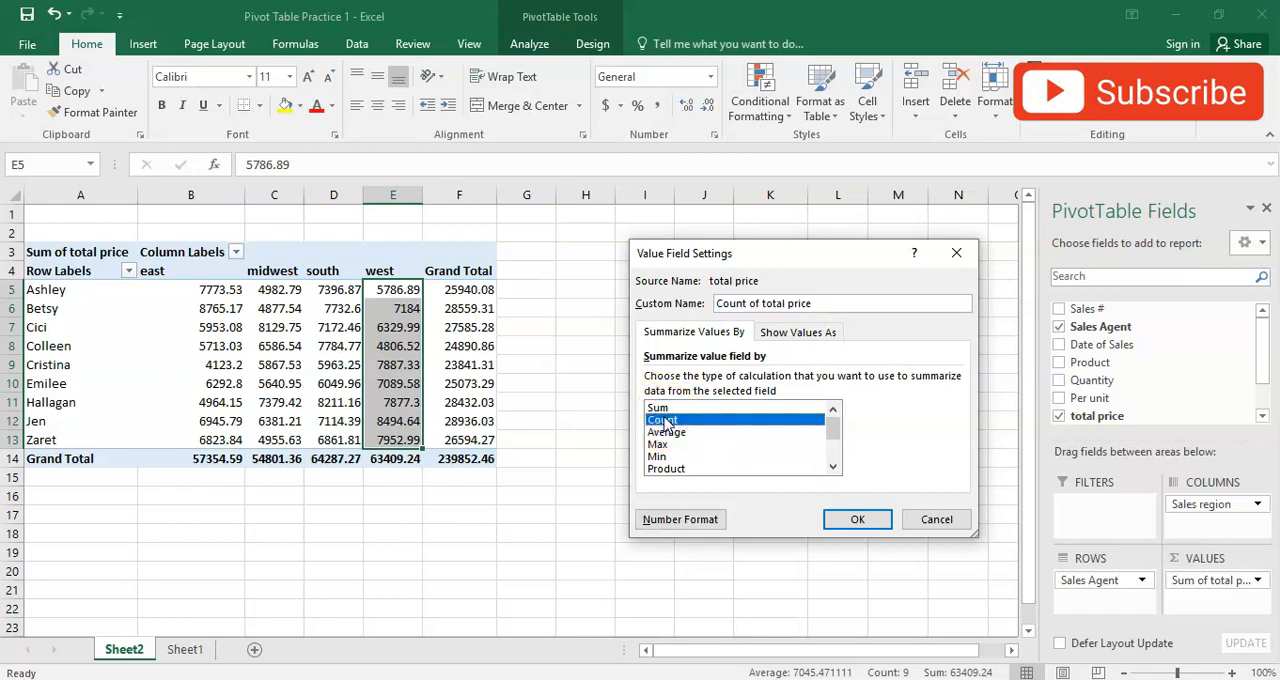
pyautogui.click(860, 521)
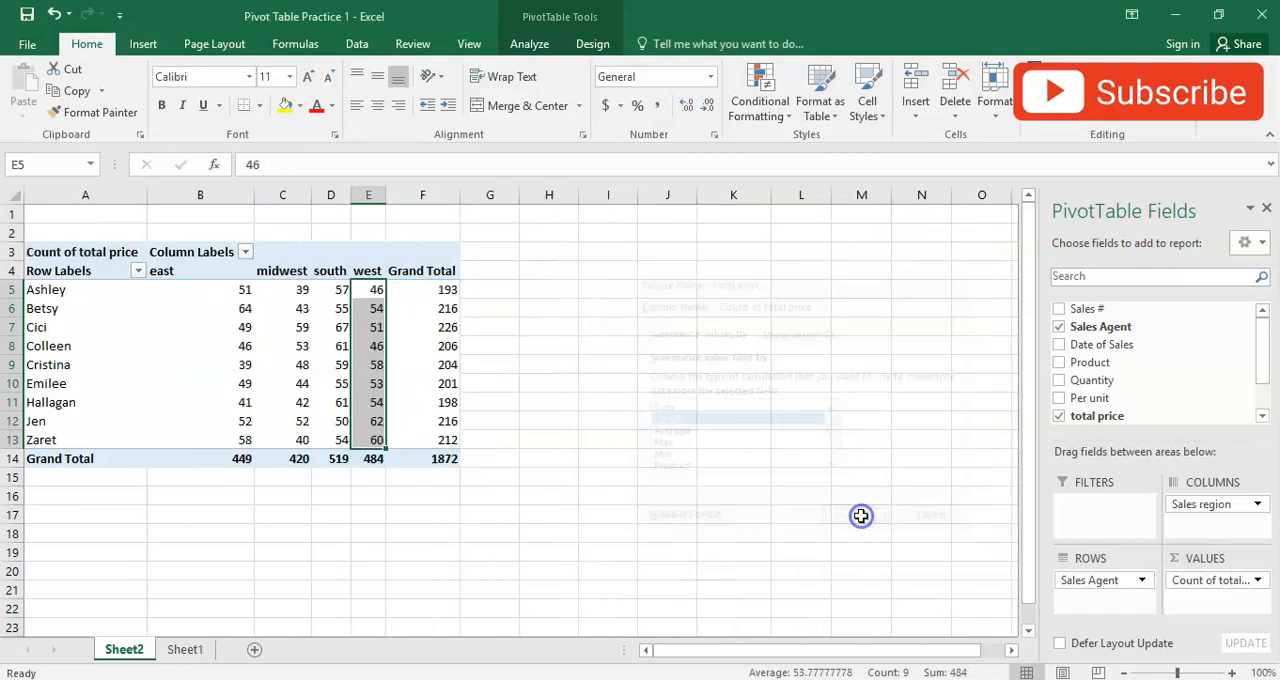
# - Review the transaction counts per agent and region, and check the calculation type in the value field settings of total price
pyautogui.click(302, 384)
pyautogui.click(60, 292)
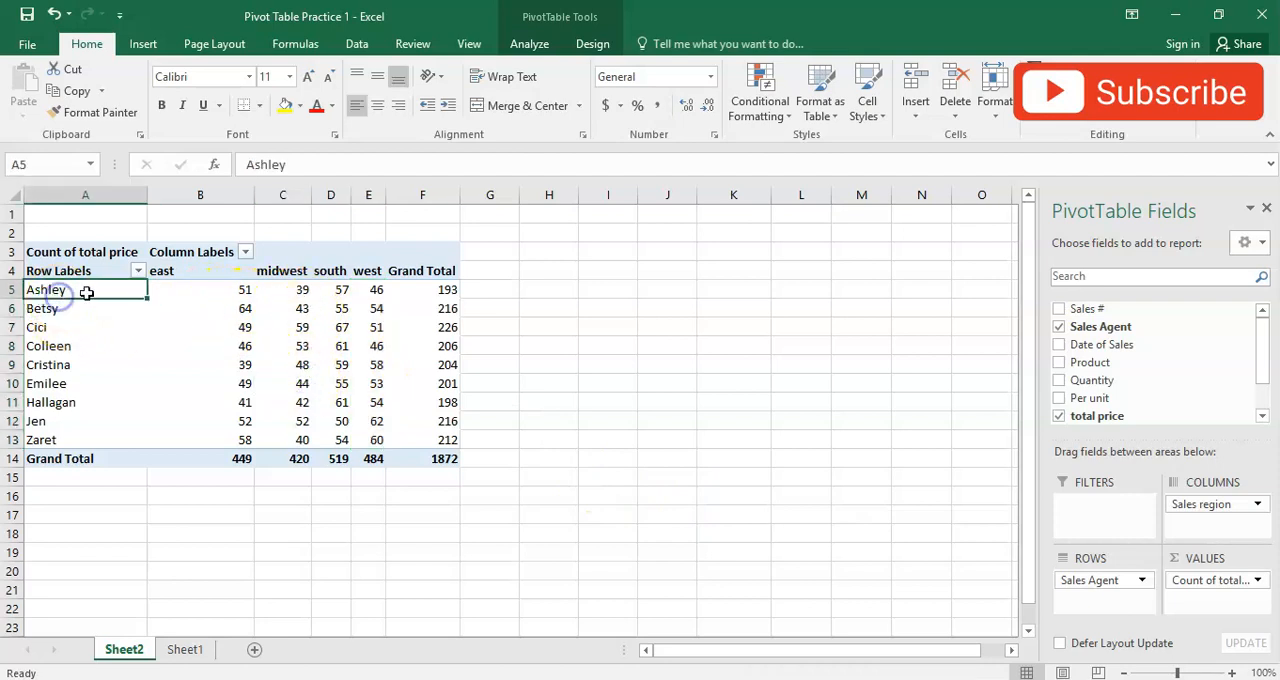
pyautogui.click(195, 258)
pyautogui.click(220, 298)
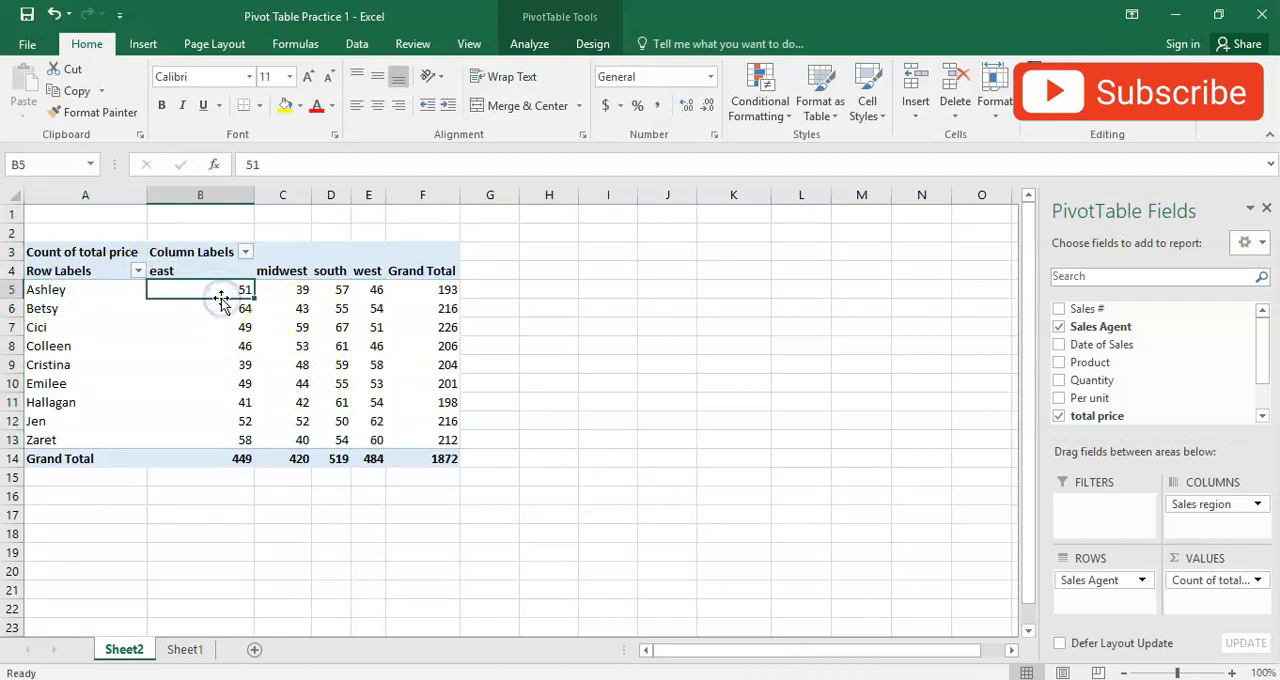
pyautogui.click(42, 402)
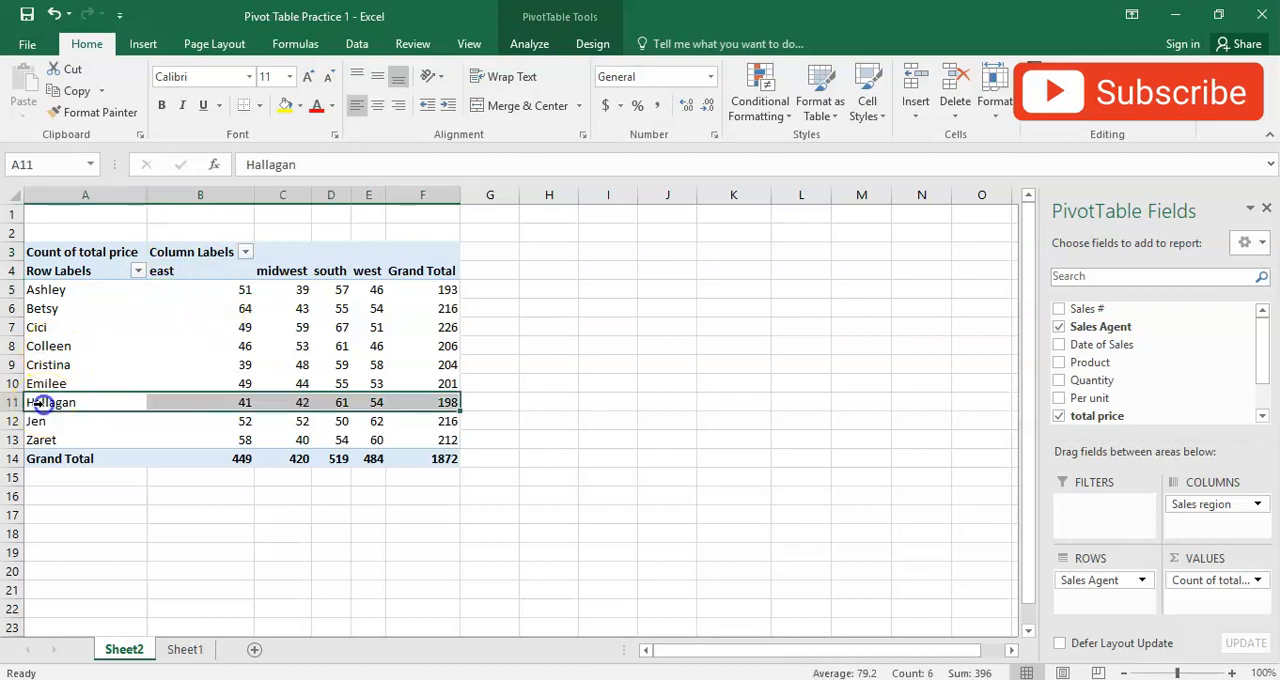
pyautogui.click(338, 401)
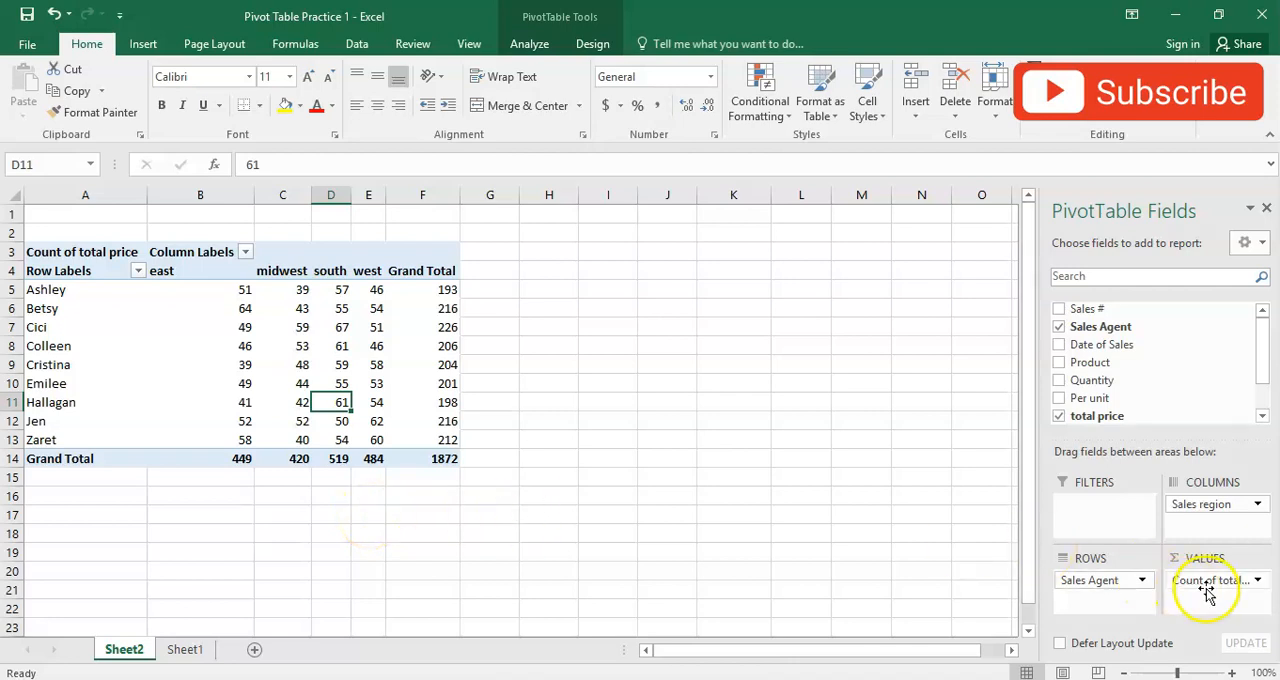
pyautogui.click(1258, 581)
pyautogui.click(1220, 558)
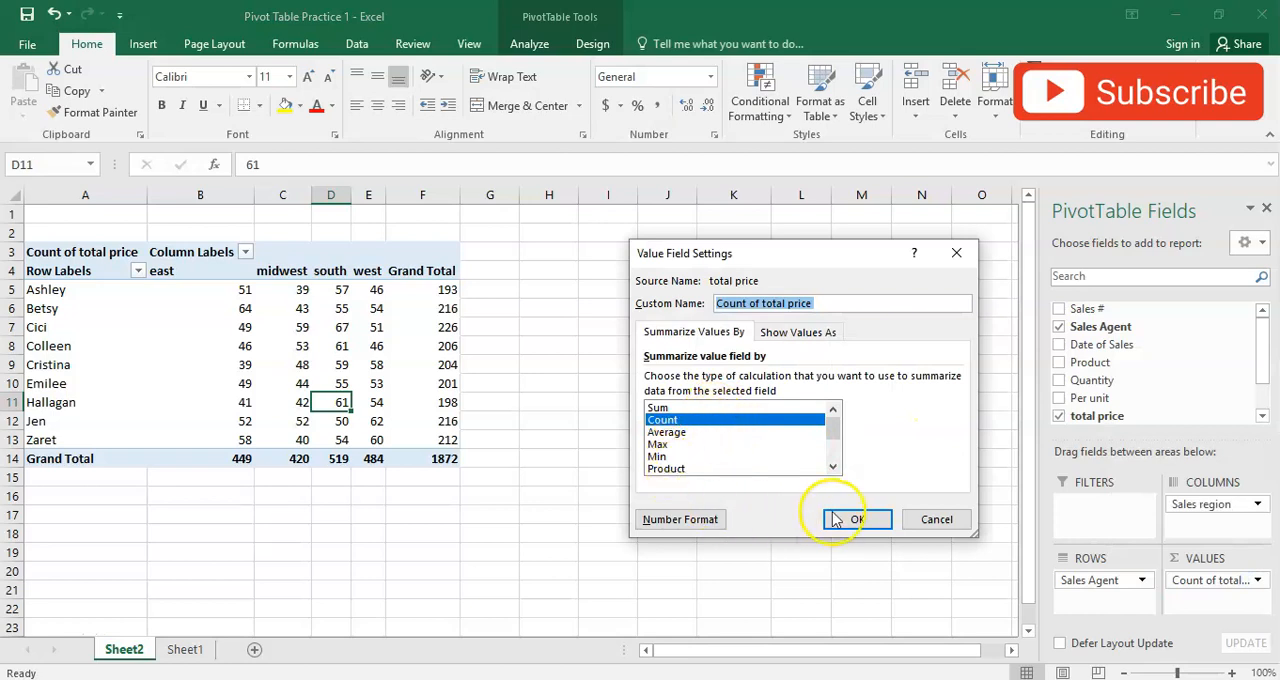
pyautogui.click(937, 519)
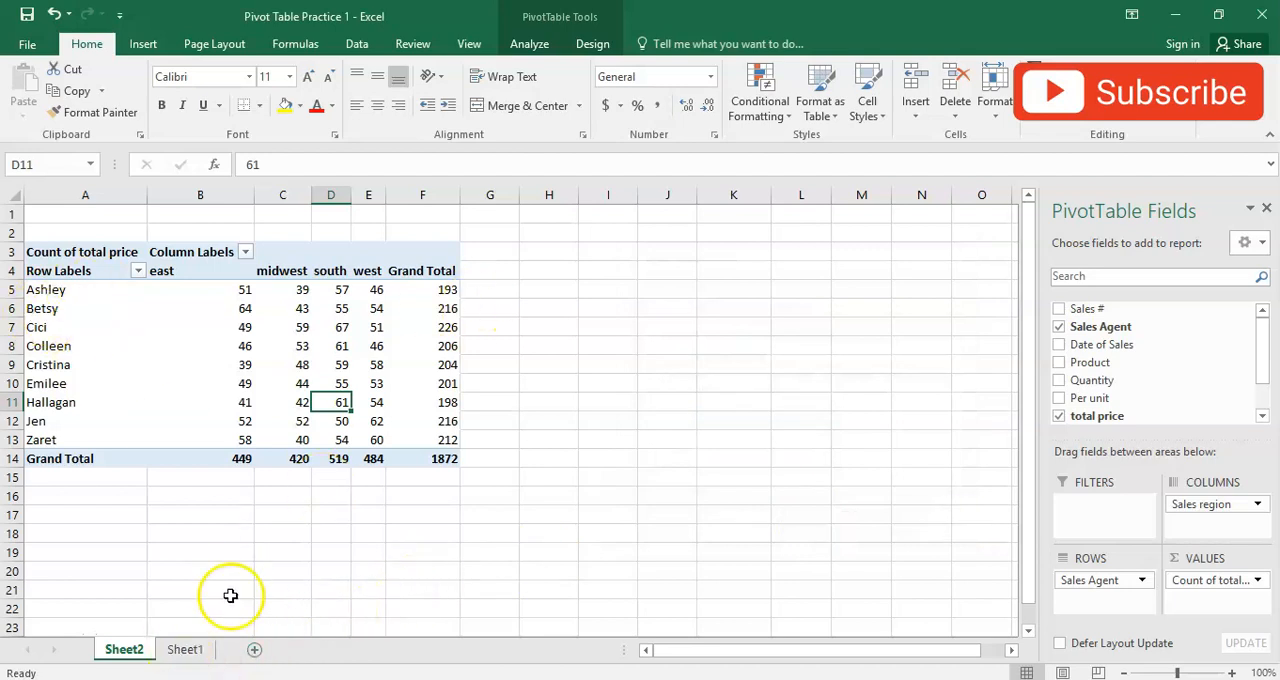
# - Look up the "Number of transections and total sales made by each agent region wise" requirement on Sheet1 and clear all fields from the Sheet2 pivot table
pyautogui.click(182, 650)
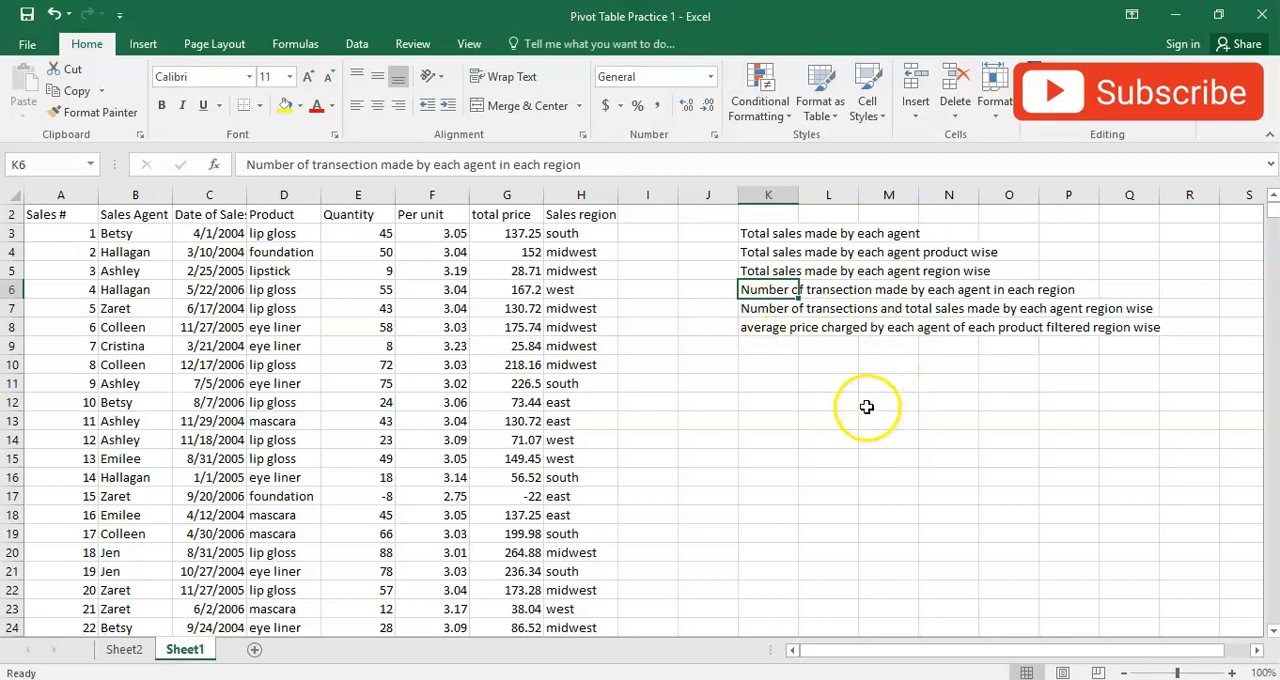
pyautogui.click(757, 308)
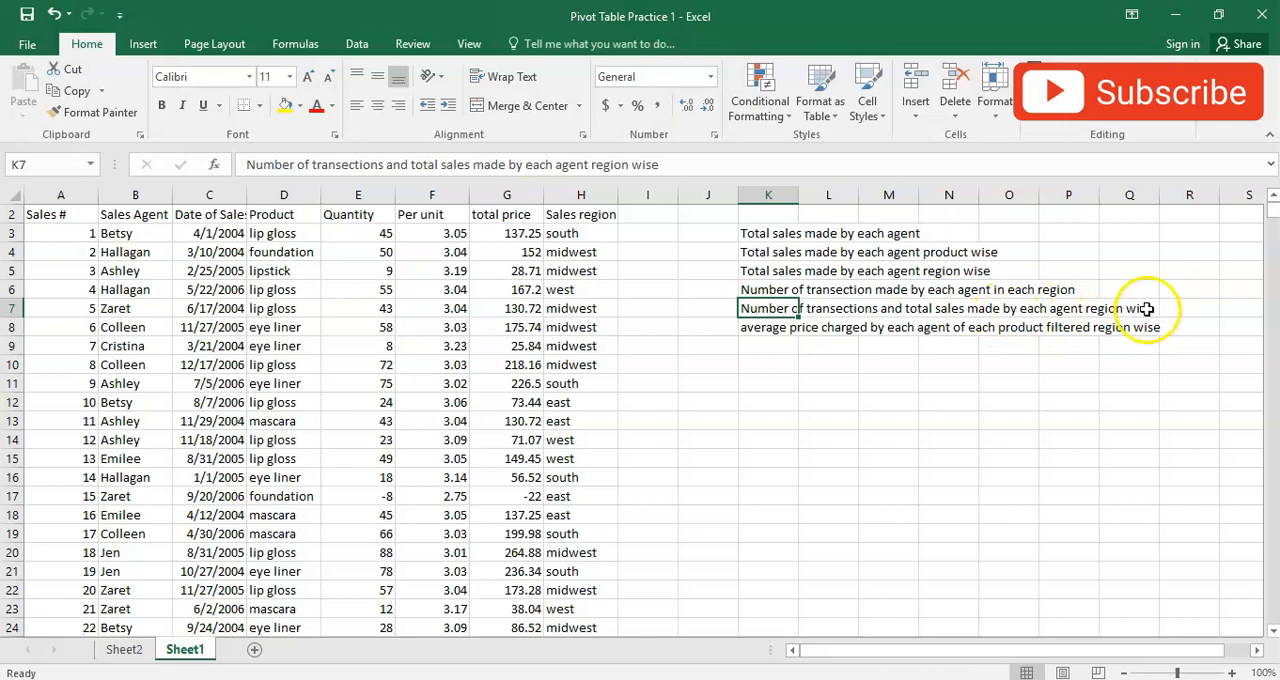
pyautogui.click(124, 649)
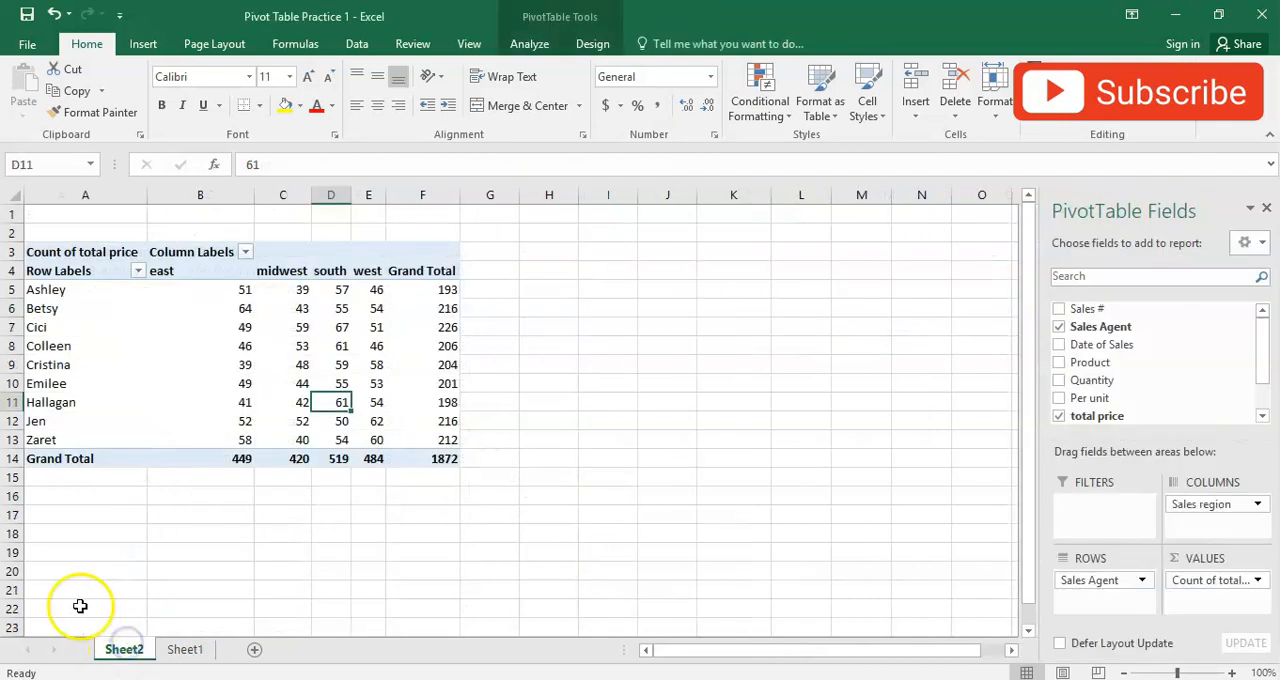
pyautogui.moveTo(1207, 508); pyautogui.dragTo(923, 517)
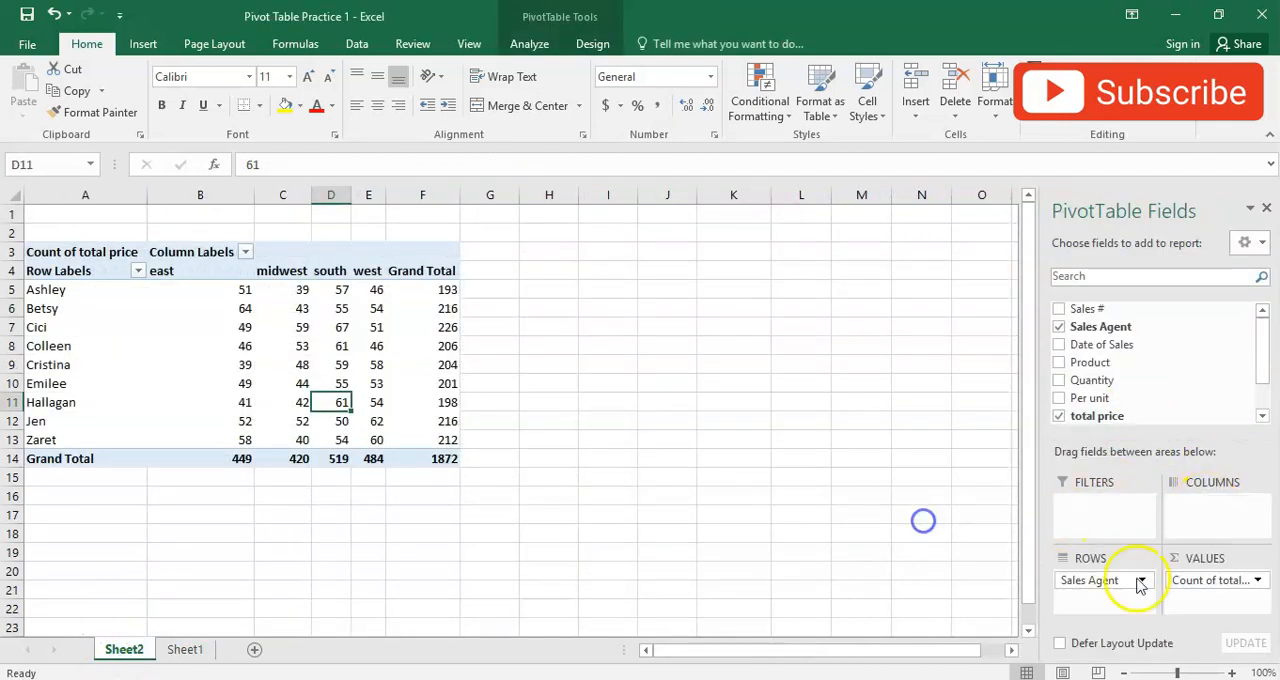
pyautogui.hotkey('ctrl', 'pagedown')
pyautogui.click(138, 649)
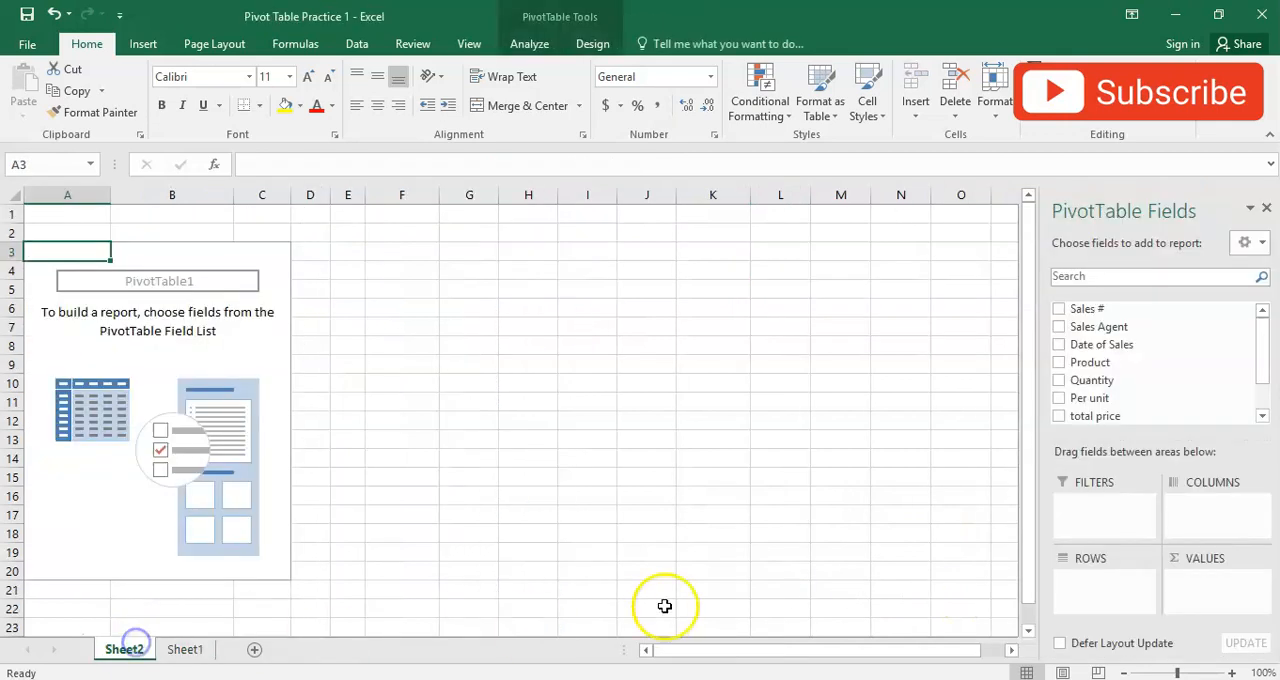
# - Set Sales region as the columns and Sales Agent as the rows of the Sheet2 pivot table
pyautogui.click(1263, 416)
pyautogui.moveTo(1140, 391); pyautogui.dragTo(1208, 518)
pyautogui.moveTo(1266, 380); pyautogui.dragTo(1256, 333)
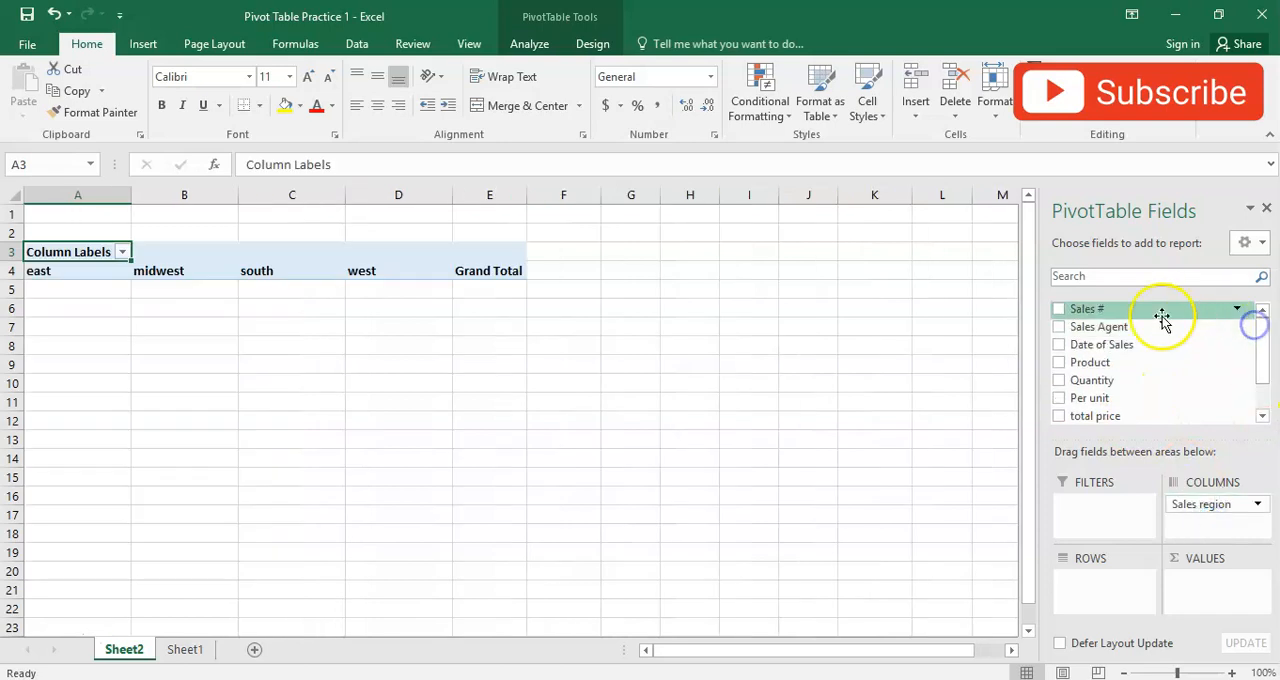
pyautogui.moveTo(1110, 327); pyautogui.dragTo(1117, 584)
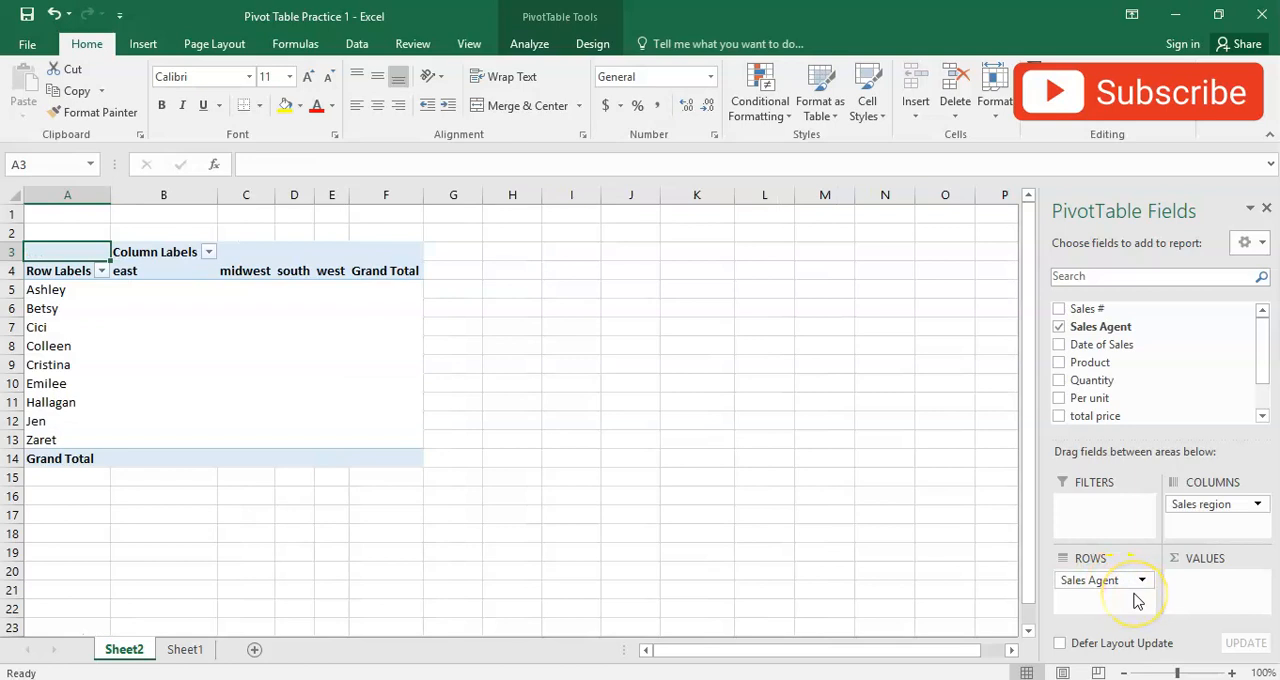
# - Recheck the transactions and total sales requirement on Sheet1 and add total price twice to the values of the Sheet2 pivot table
pyautogui.click(176, 655)
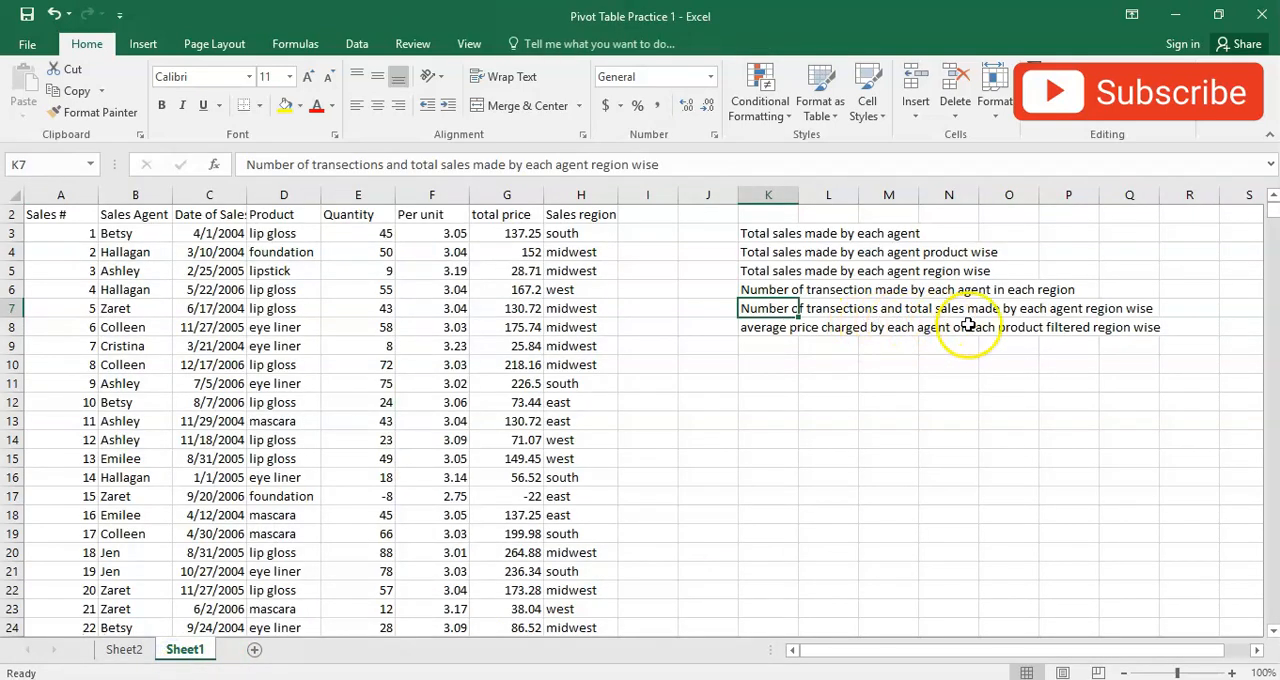
pyautogui.click(124, 649)
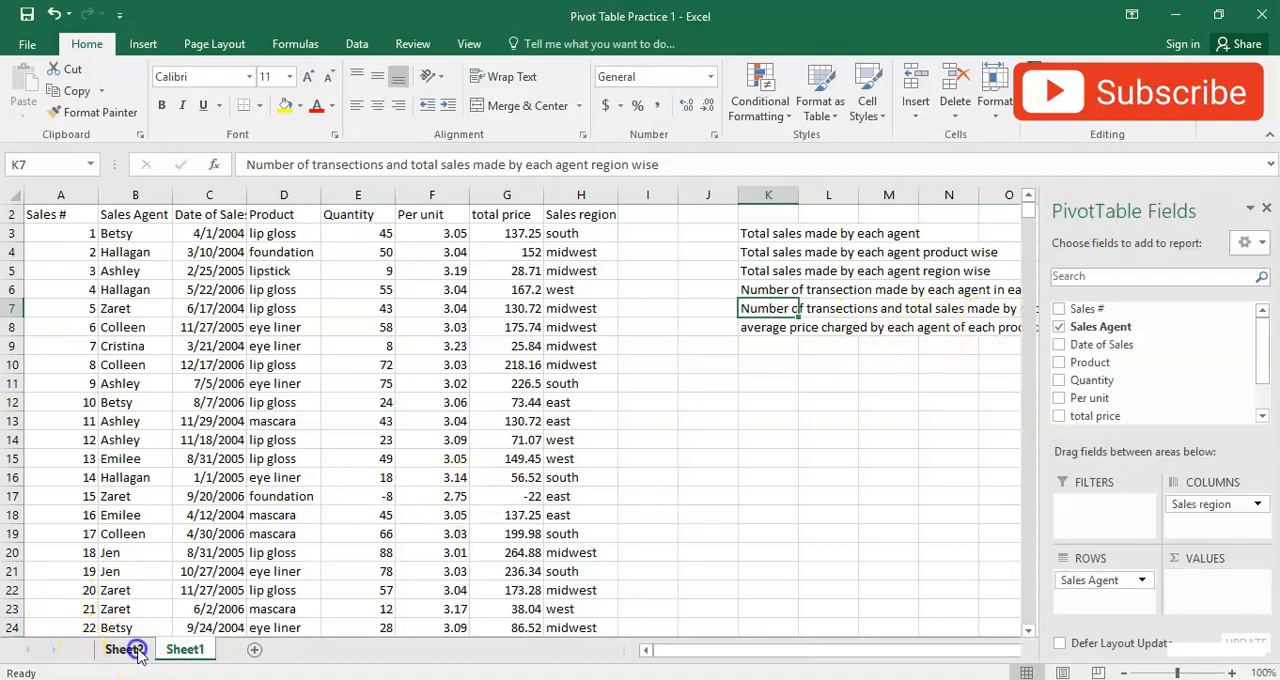
pyautogui.moveTo(1265, 340); pyautogui.dragTo(1250, 397)
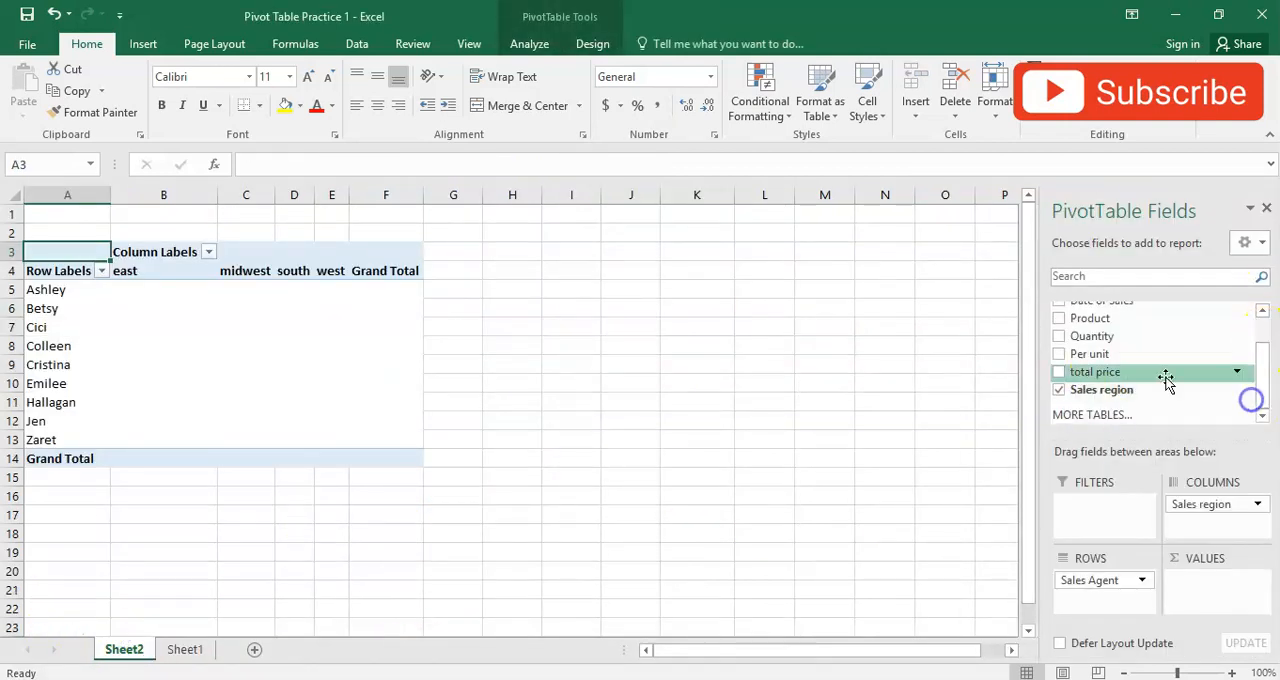
pyautogui.moveTo(1103, 381); pyautogui.dragTo(1192, 585)
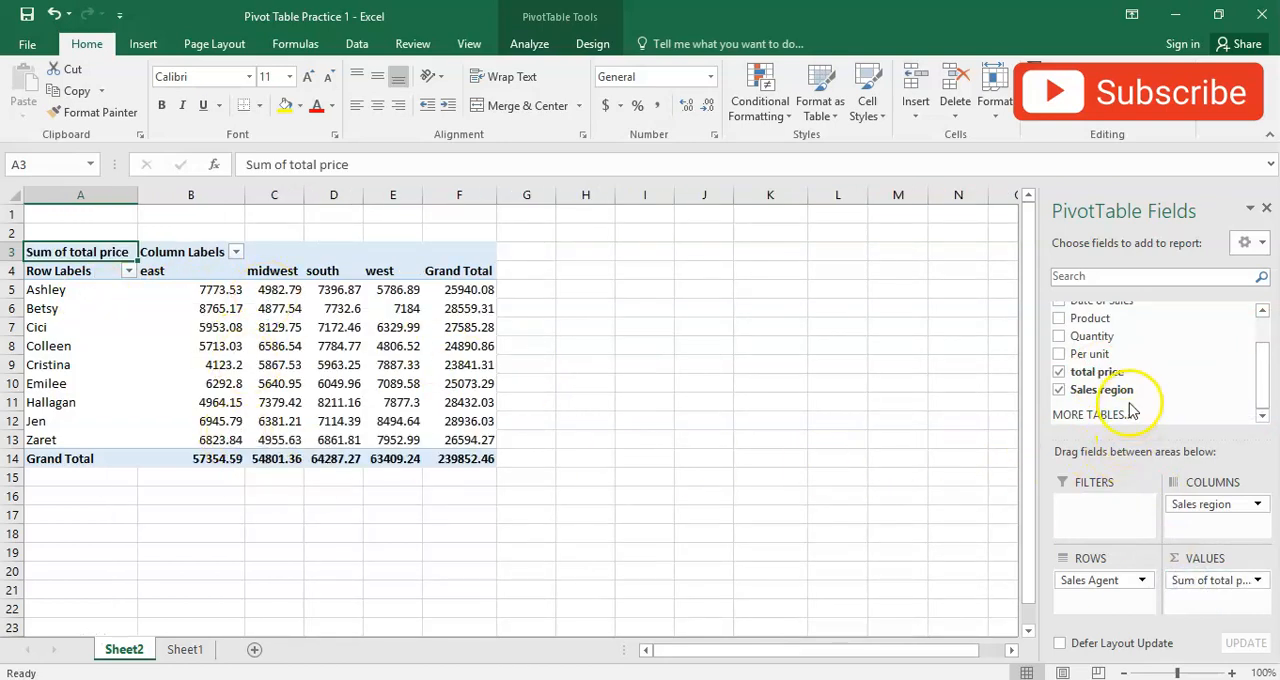
pyautogui.moveTo(1113, 378); pyautogui.dragTo(1220, 605)
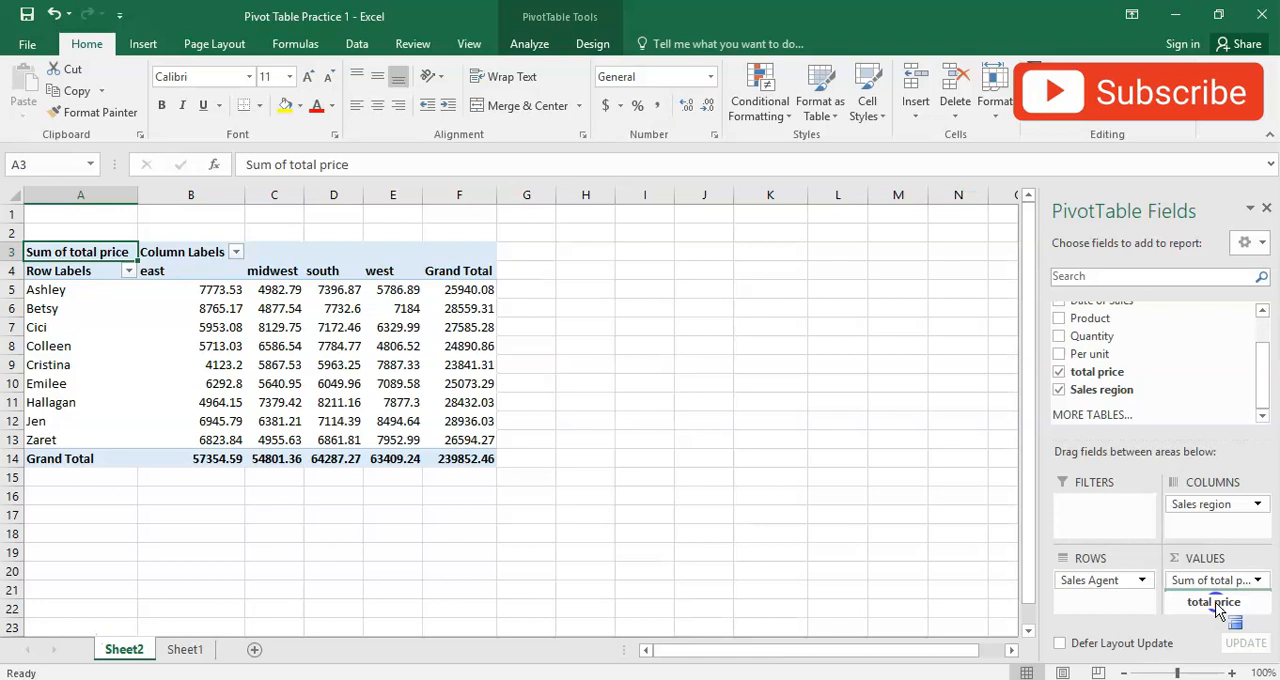
pyautogui.moveTo(1218, 612); pyautogui.dragTo(1215, 604)
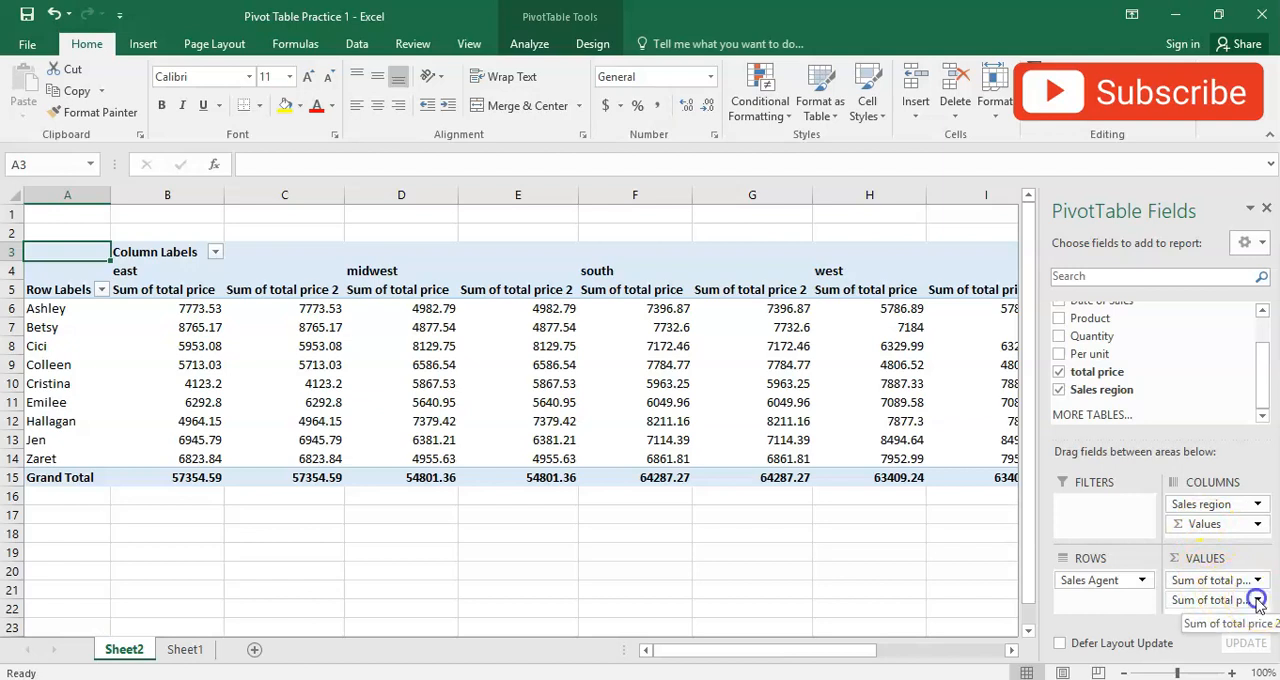
# - Summarise the second total price value field by Count in its value field settings
pyautogui.click(1258, 600)
pyautogui.click(1235, 579)
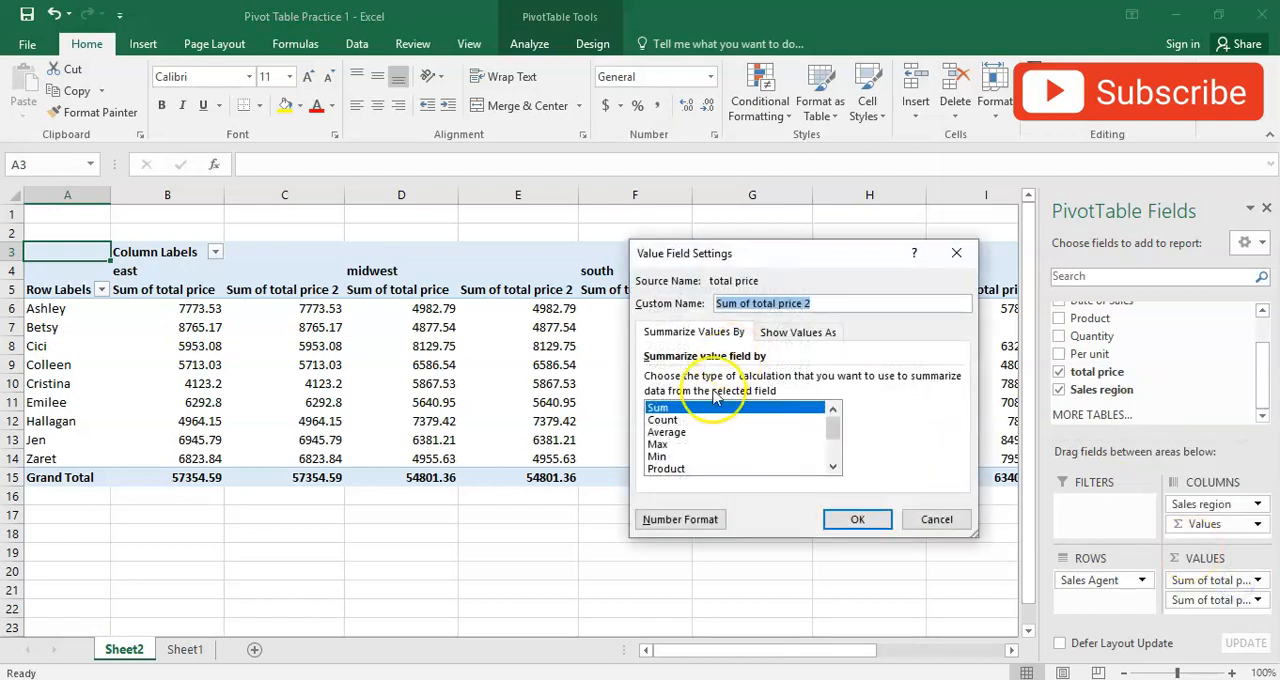
pyautogui.doubleClick(664, 420)
pyautogui.click(655, 551)
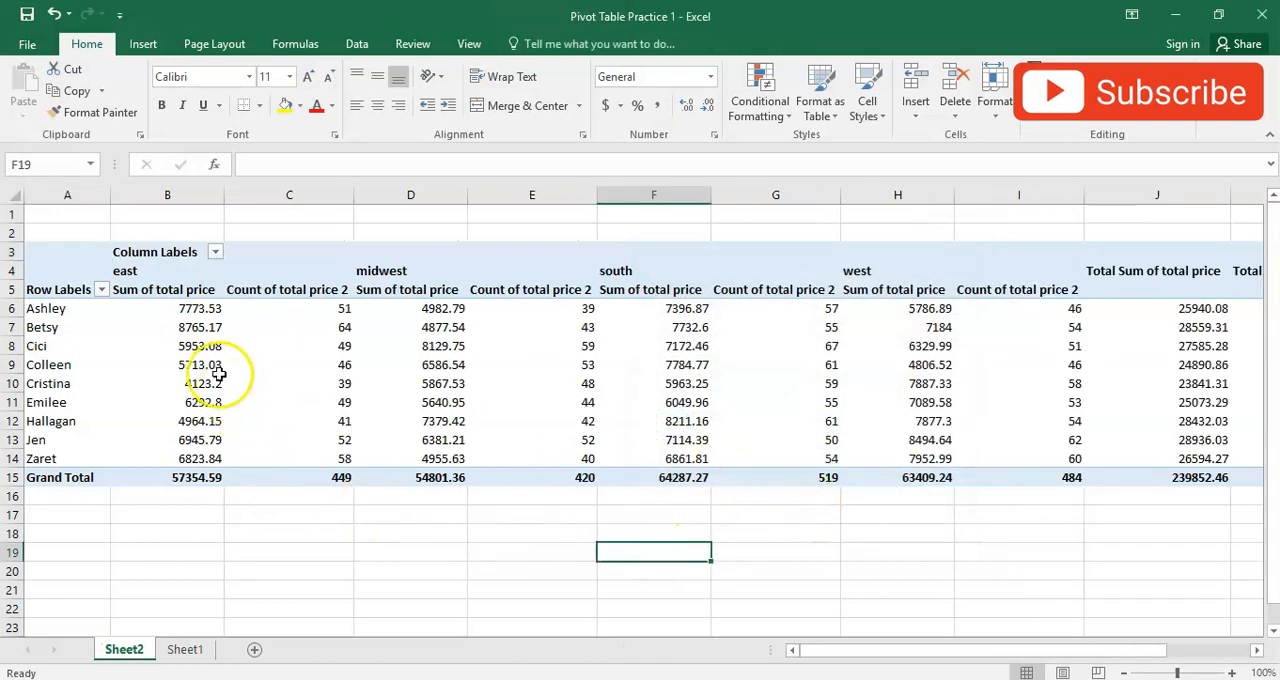
# - Examine the sum and count of total price under the east, midwest and south regions of the pivot table
pyautogui.click(174, 312)
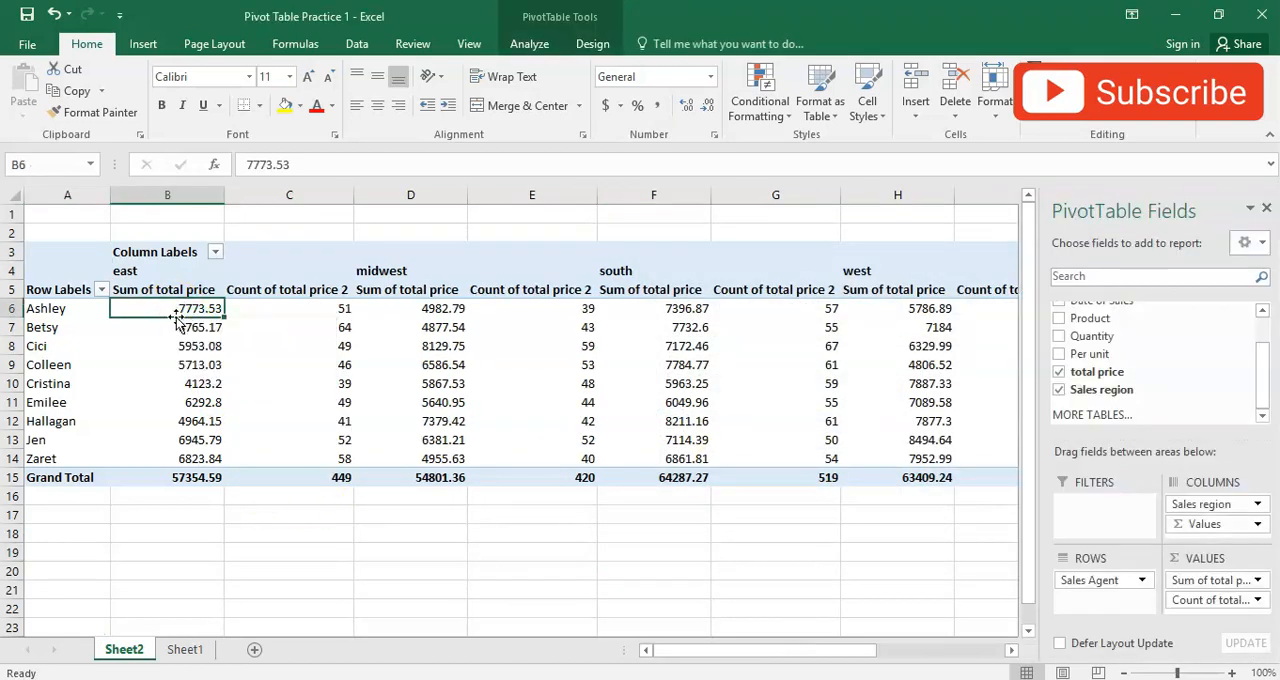
pyautogui.click(146, 270)
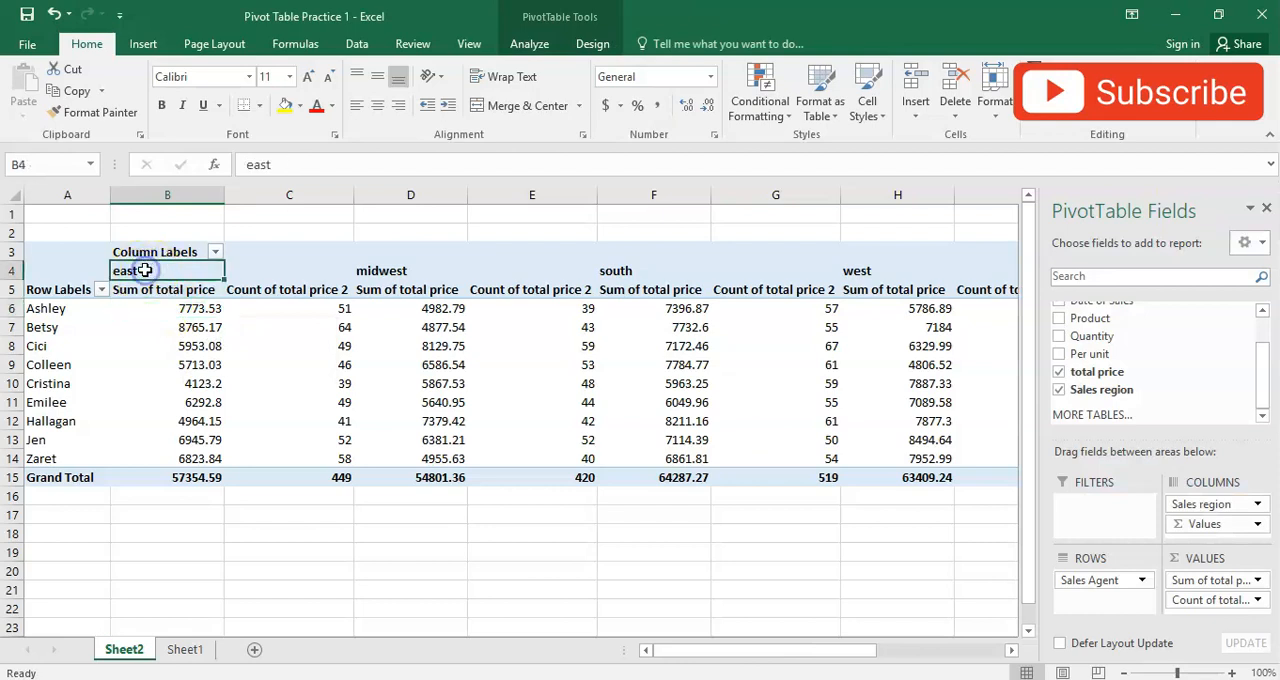
pyautogui.click(168, 308)
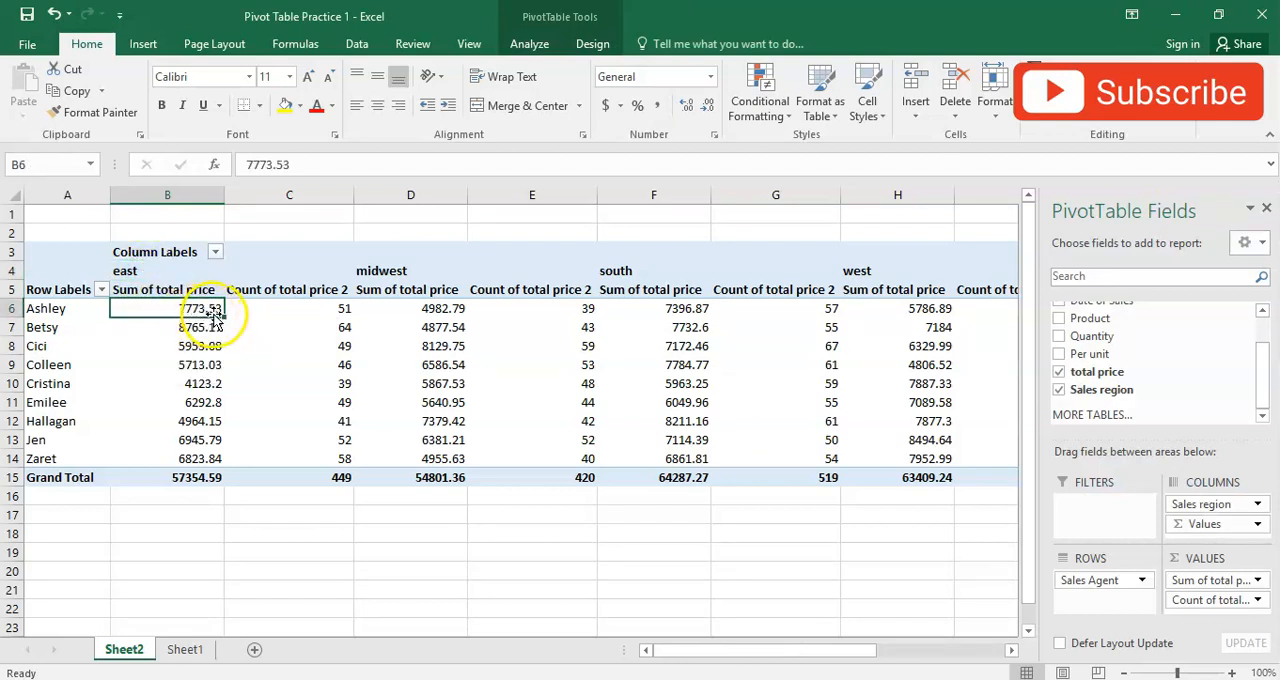
pyautogui.click(256, 303)
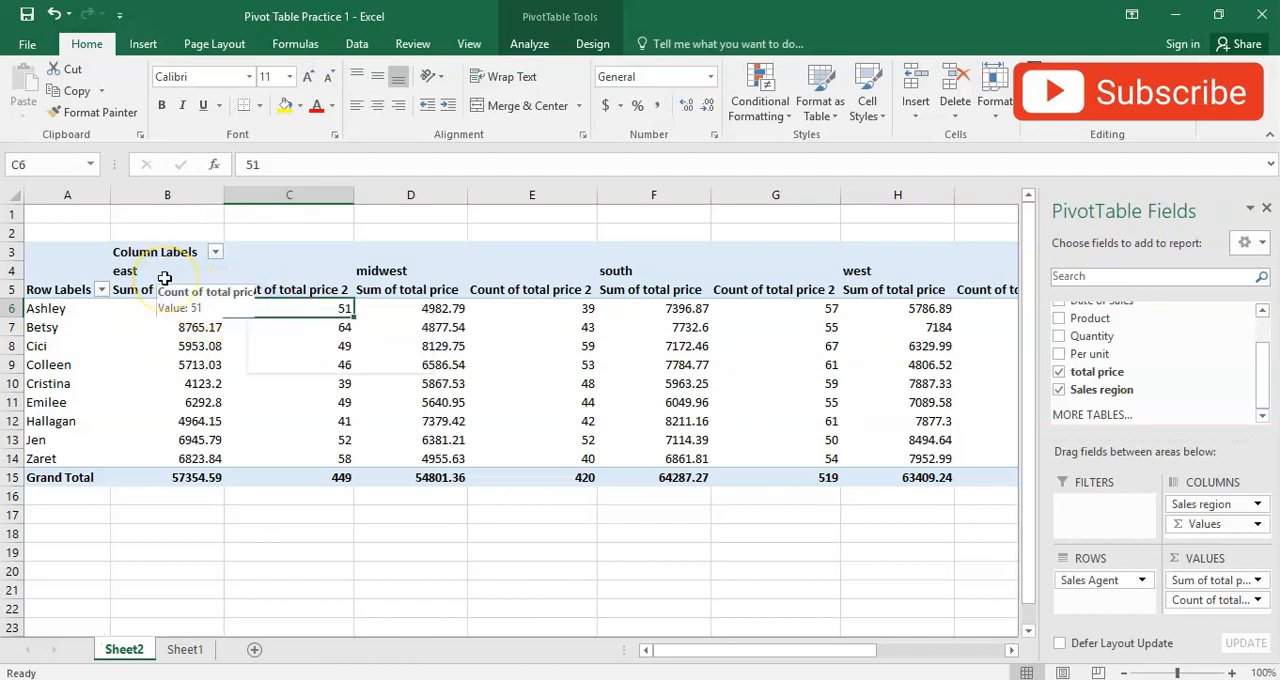
pyautogui.moveTo(177, 269); pyautogui.dragTo(249, 265)
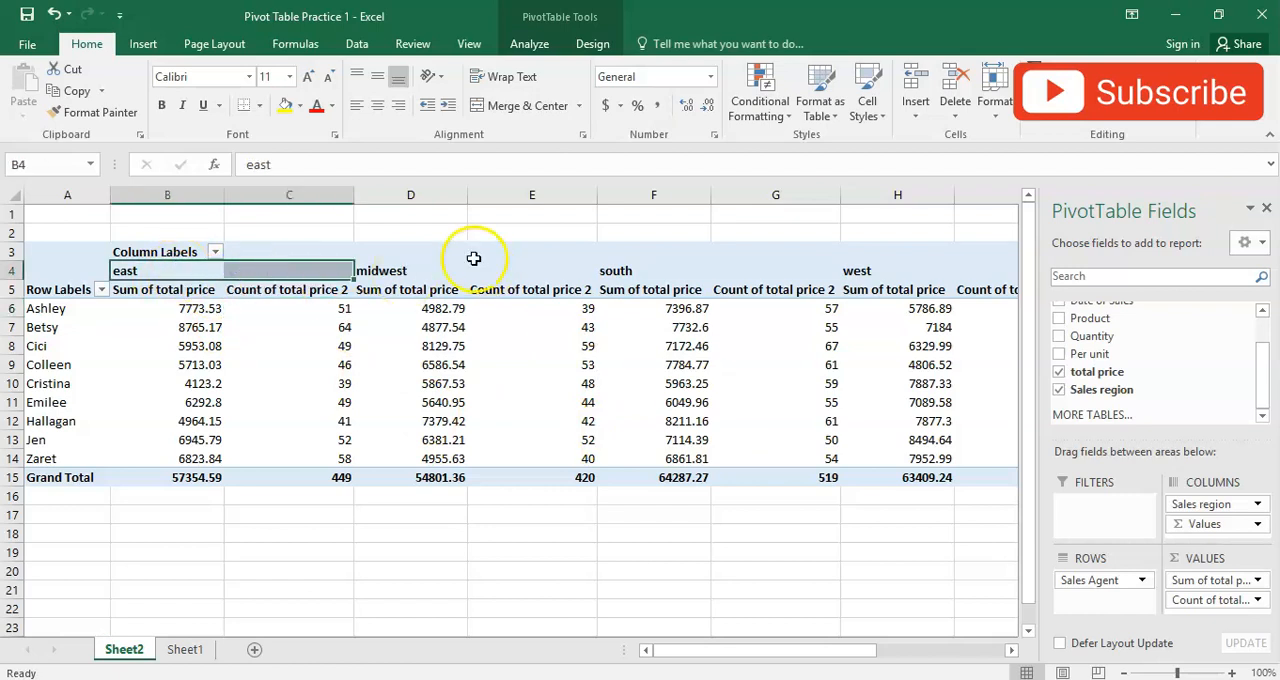
pyautogui.moveTo(441, 268); pyautogui.dragTo(518, 260)
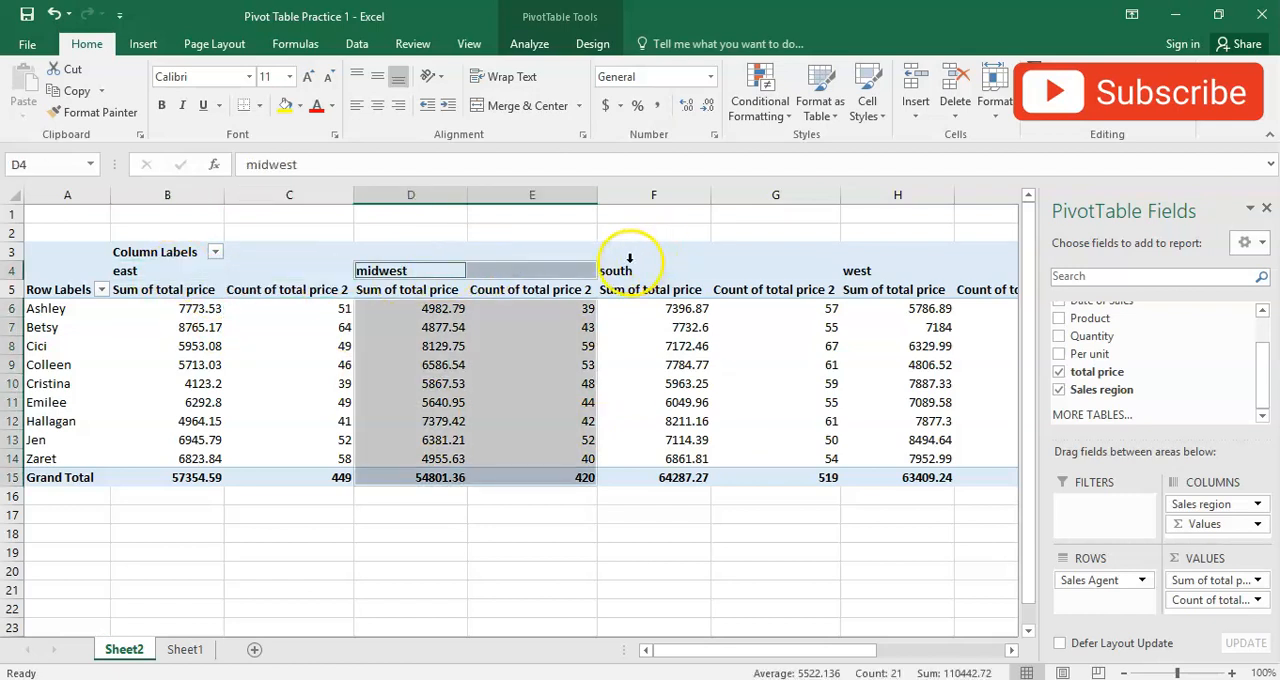
pyautogui.moveTo(618, 271); pyautogui.dragTo(734, 275)
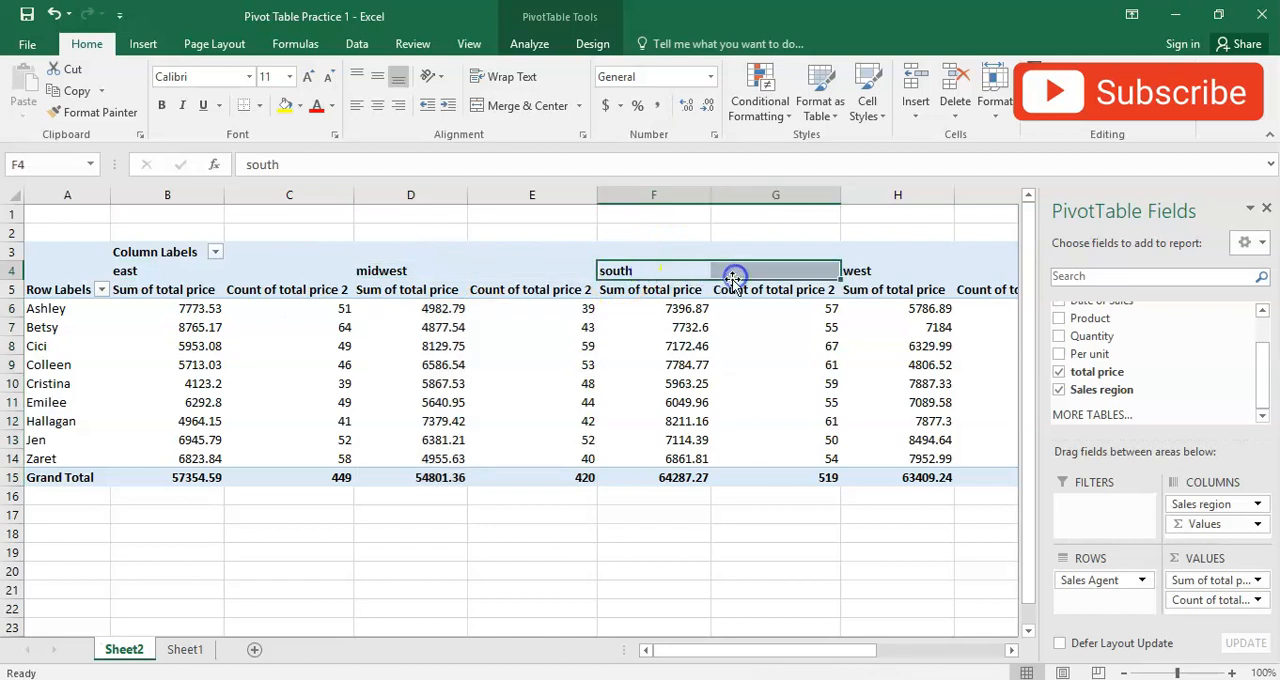
pyautogui.click(325, 531)
# - Narrow all the numeric columns of the pivot table, B through K, to one equal width
pyautogui.moveTo(180, 194); pyautogui.dragTo(1048, 240)
pyautogui.moveTo(1030, 194); pyautogui.dragTo(966, 197)
pyautogui.click(254, 554)
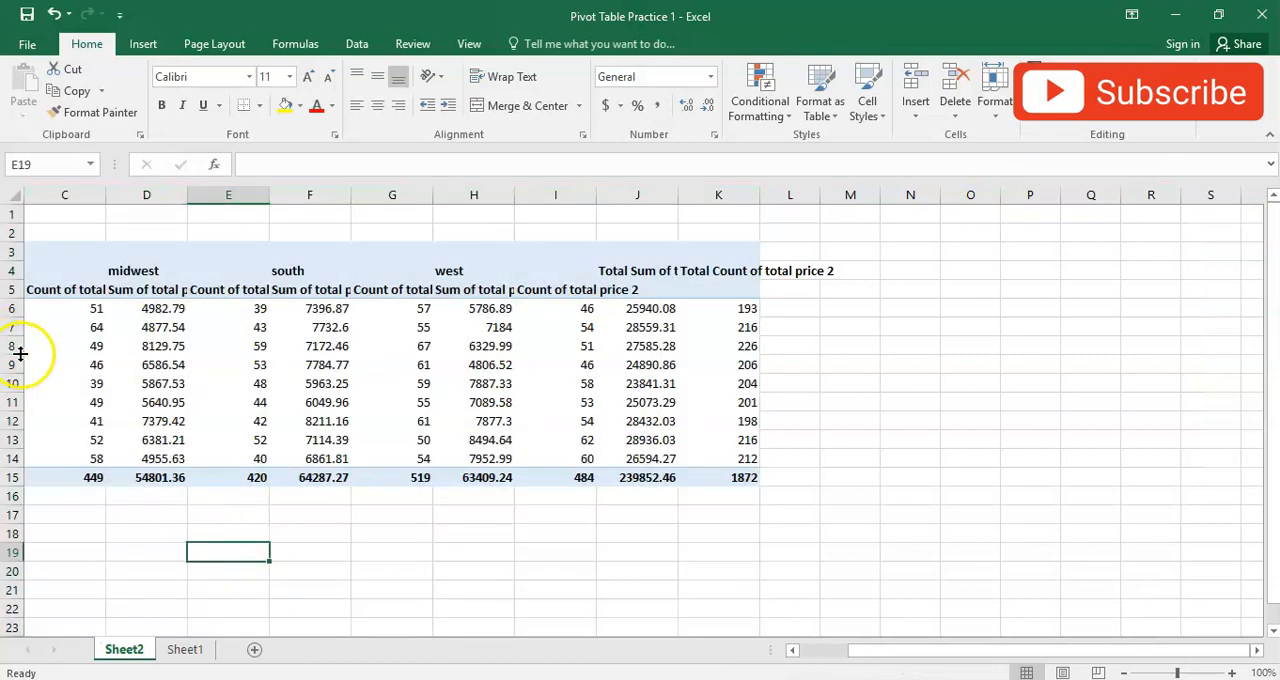
pyautogui.moveTo(873, 662); pyautogui.dragTo(466, 612)
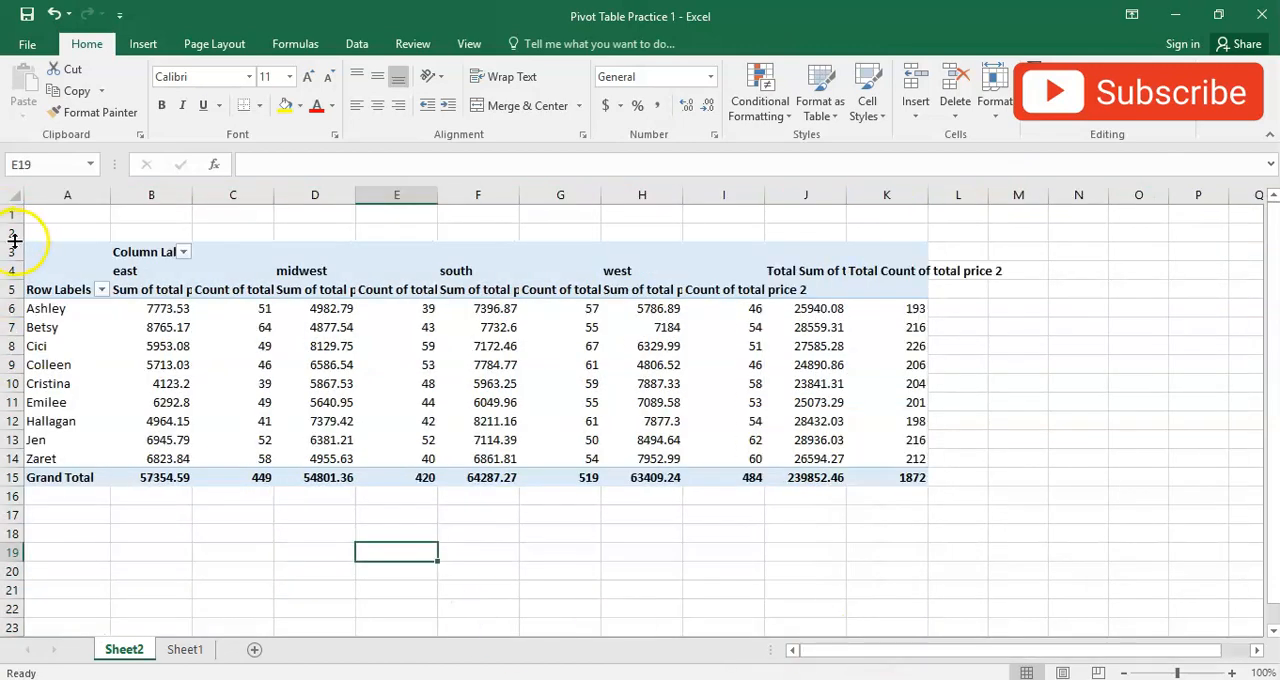
# - Wrap the text in the pivot table's header rows 3 to 5 and centre it in the cells
pyautogui.moveTo(13, 251); pyautogui.dragTo(14, 289)
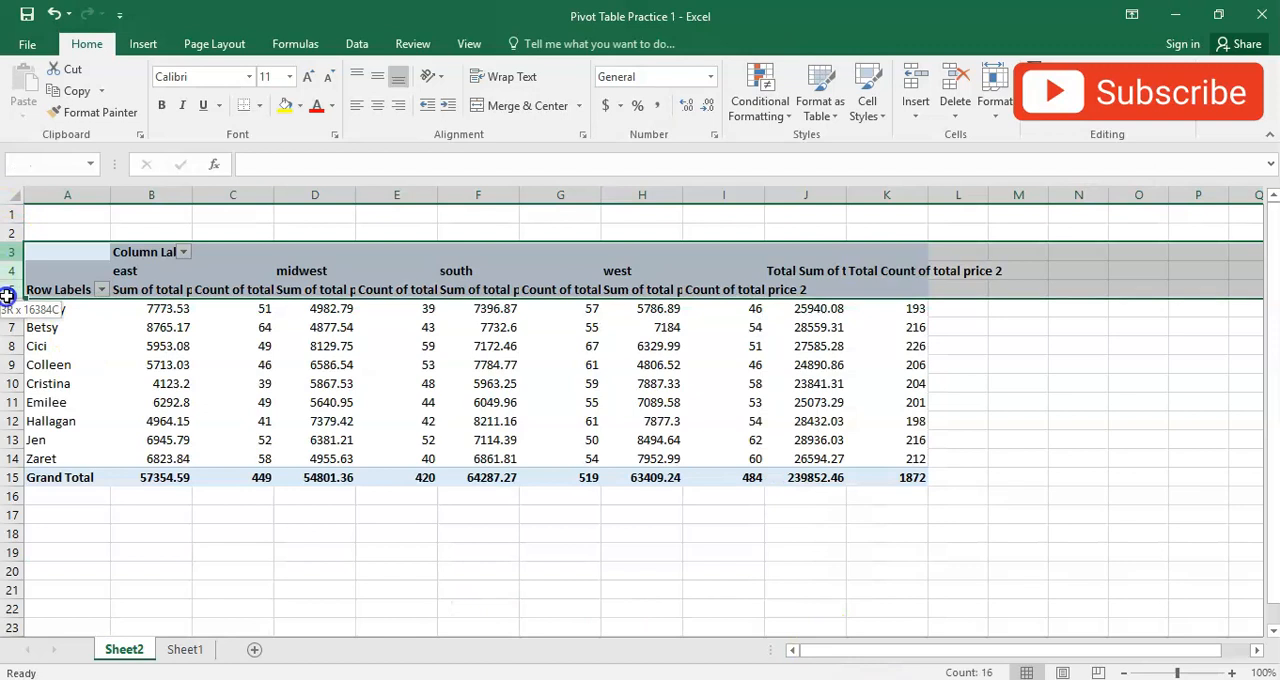
pyautogui.click(505, 77)
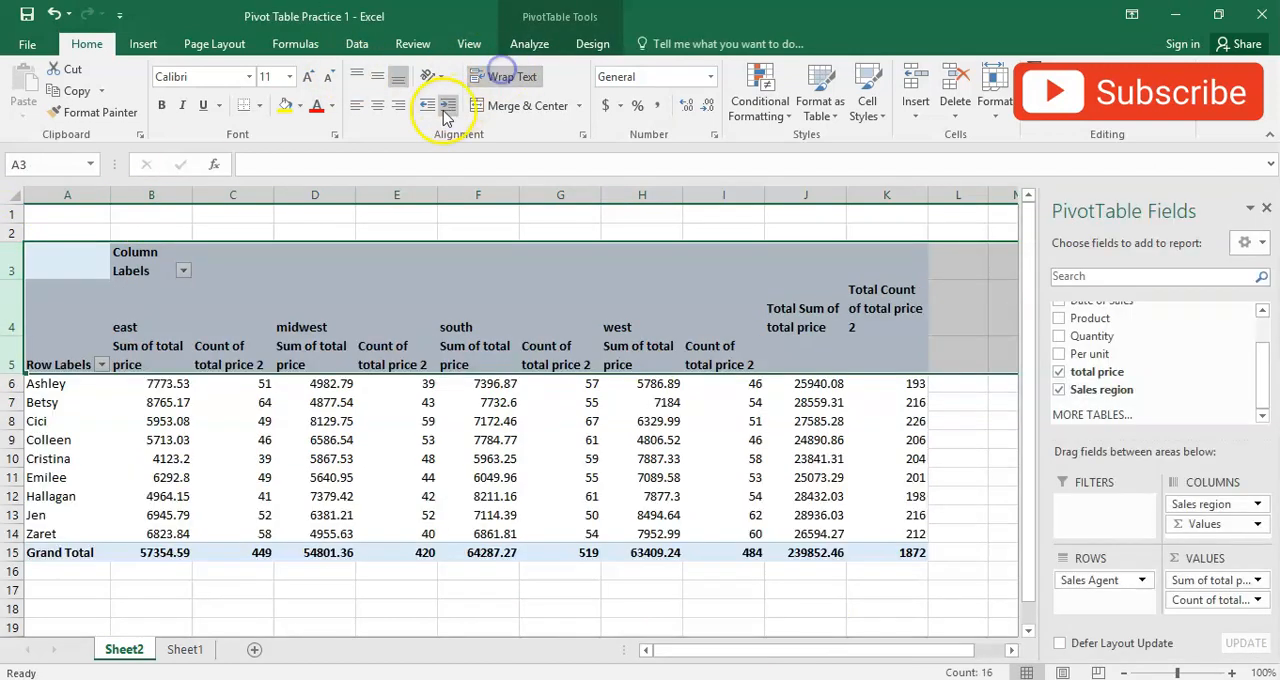
pyautogui.click(377, 105)
# - Review the east region's sum and count headings and the corresponding sales and transaction figures of the first two agents
pyautogui.click(145, 312)
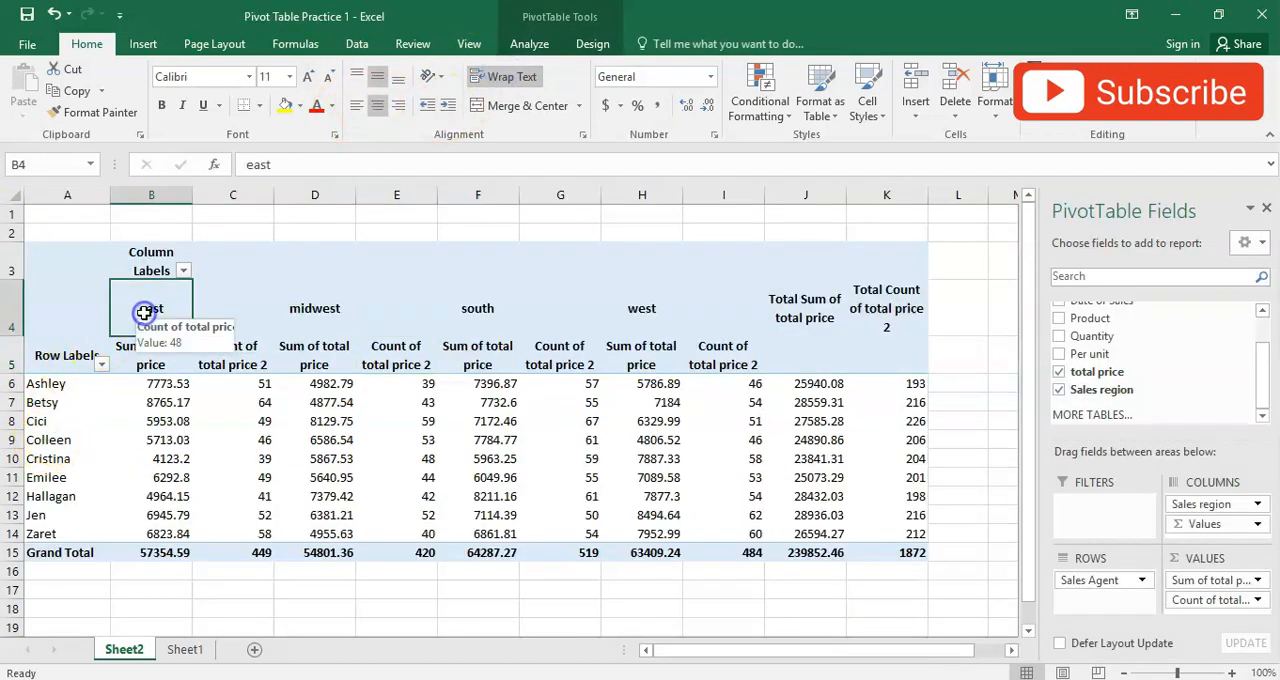
pyautogui.click(139, 362)
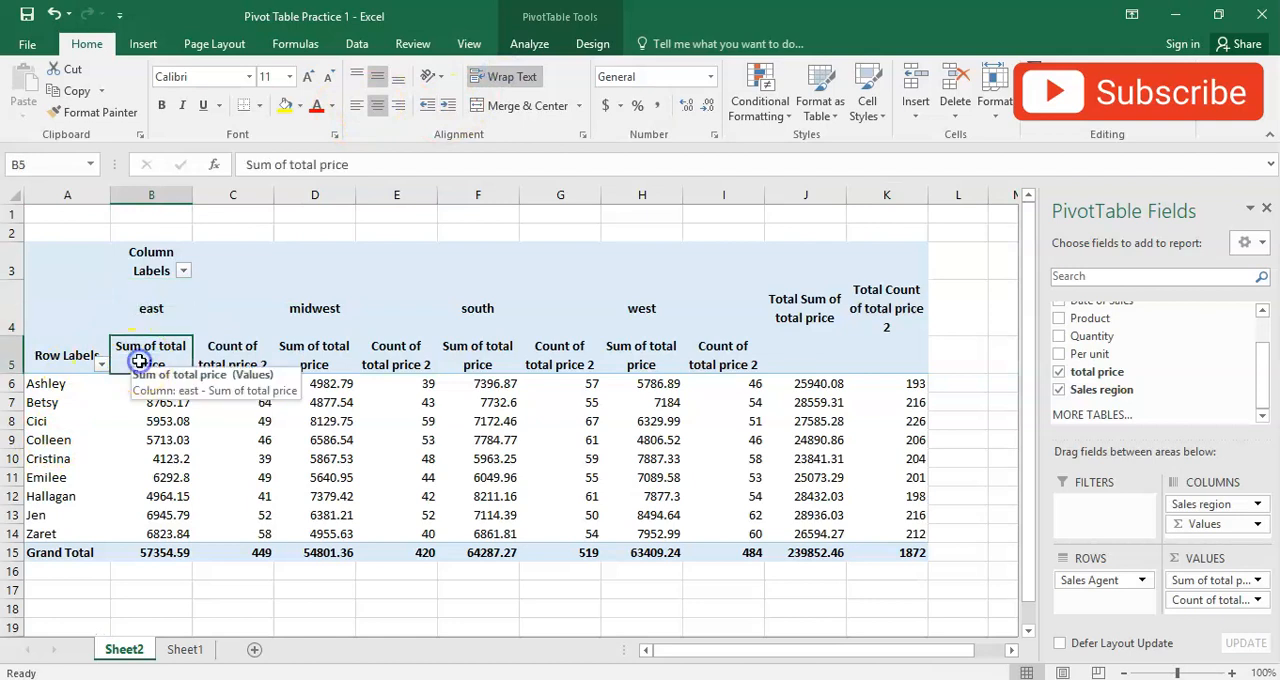
pyautogui.click(231, 362)
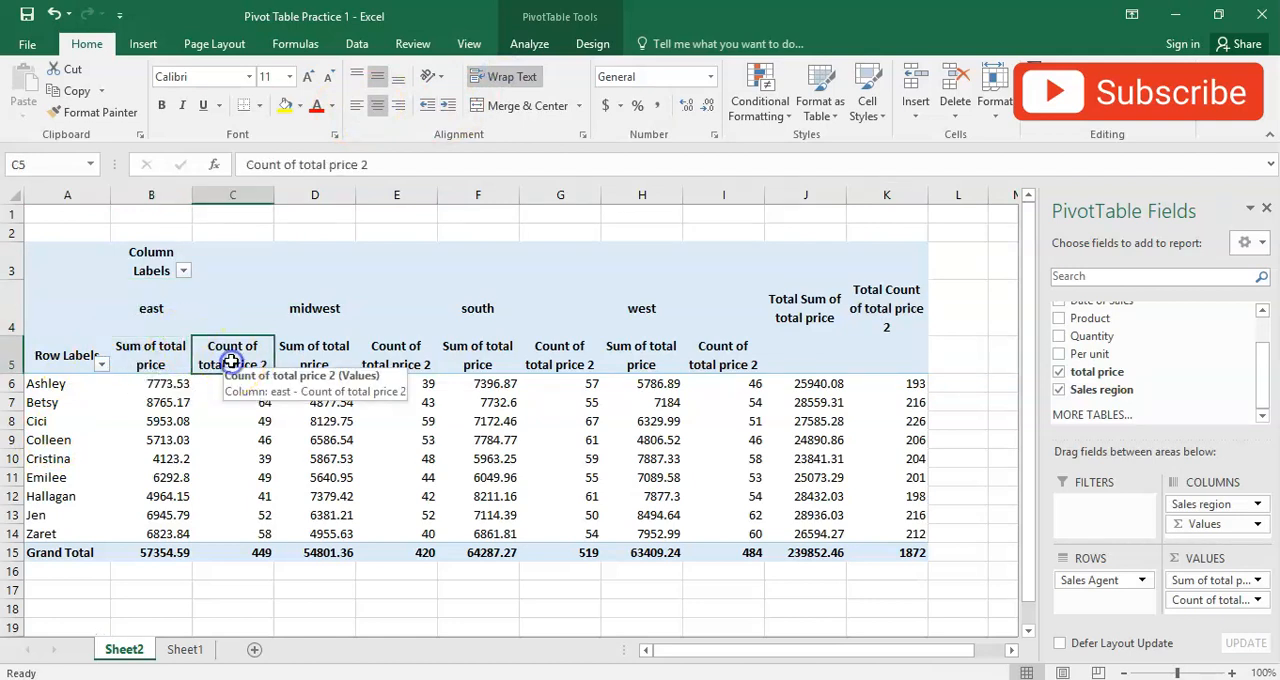
pyautogui.click(45, 383)
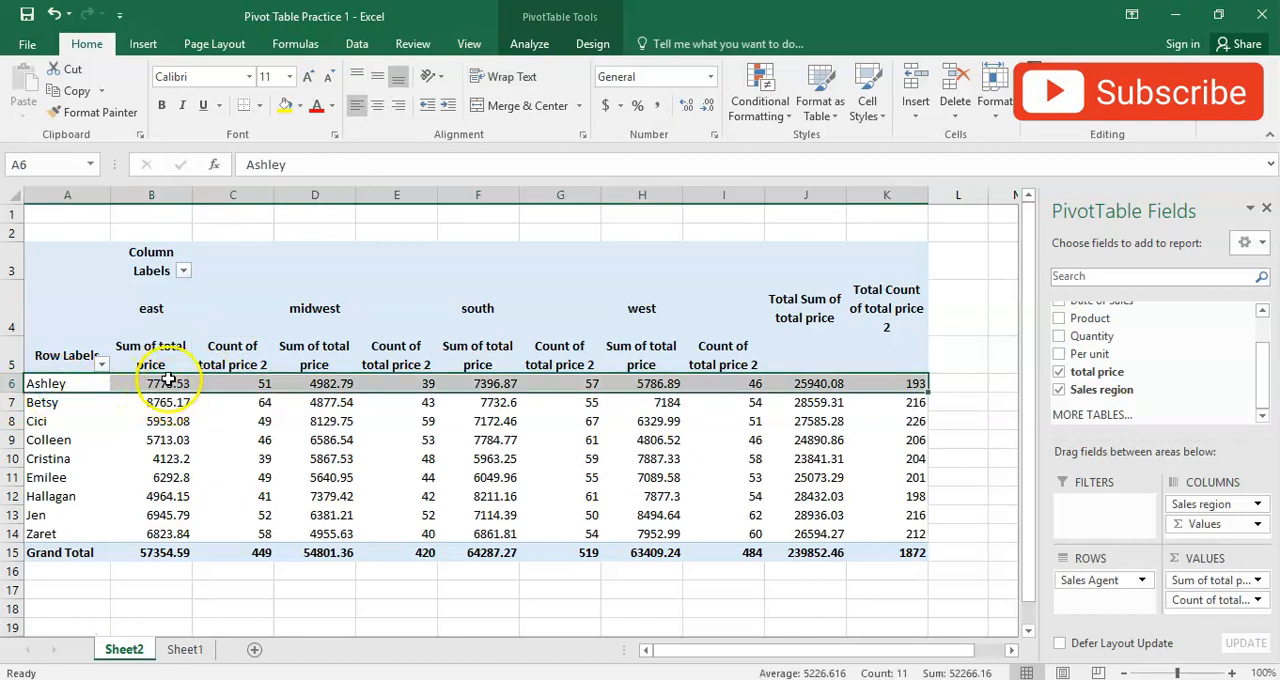
pyautogui.click(226, 383)
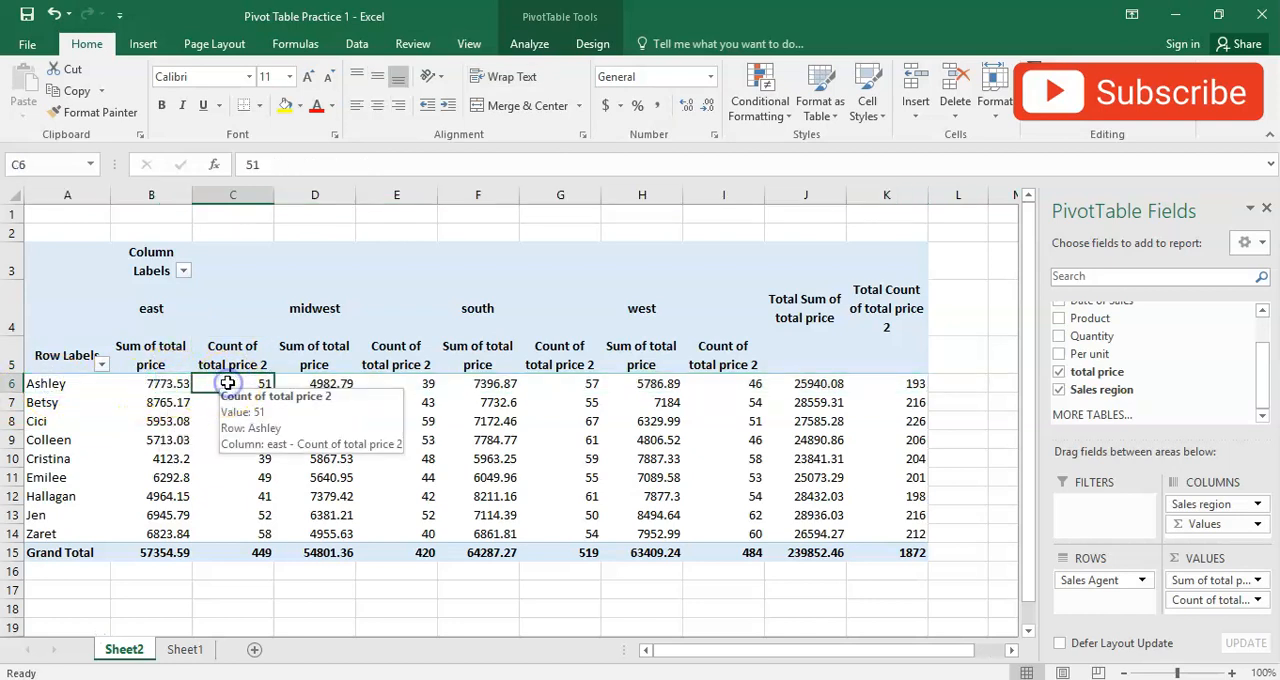
pyautogui.click(56, 406)
pyautogui.click(133, 402)
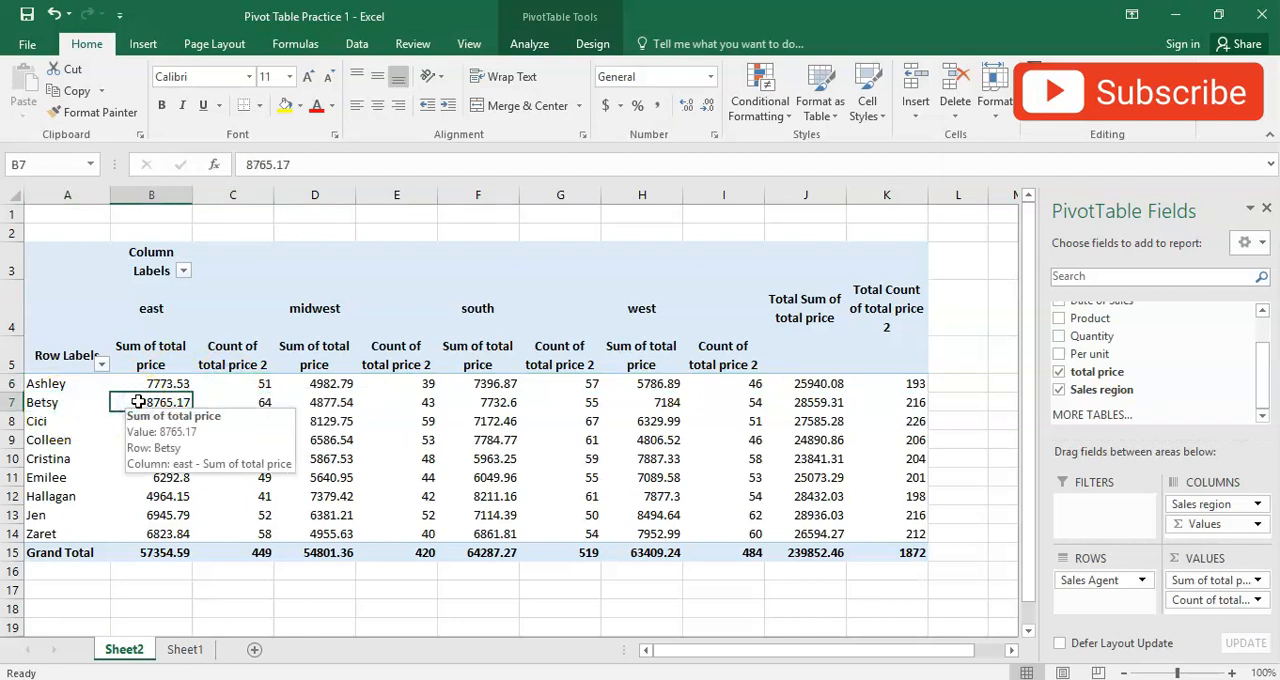
pyautogui.click(227, 401)
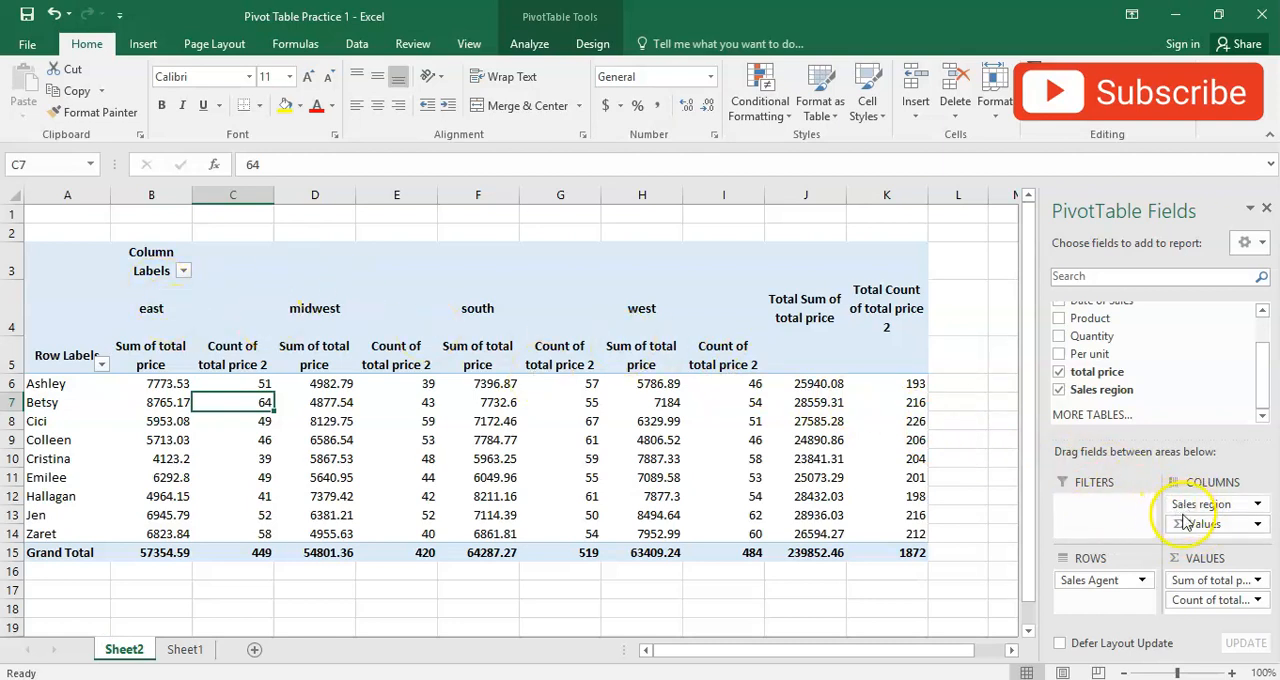
# - Place Sales region below Values in the pivot table's columns and select the block of transaction counts by region
pyautogui.moveTo(1190, 508); pyautogui.dragTo(1200, 534)
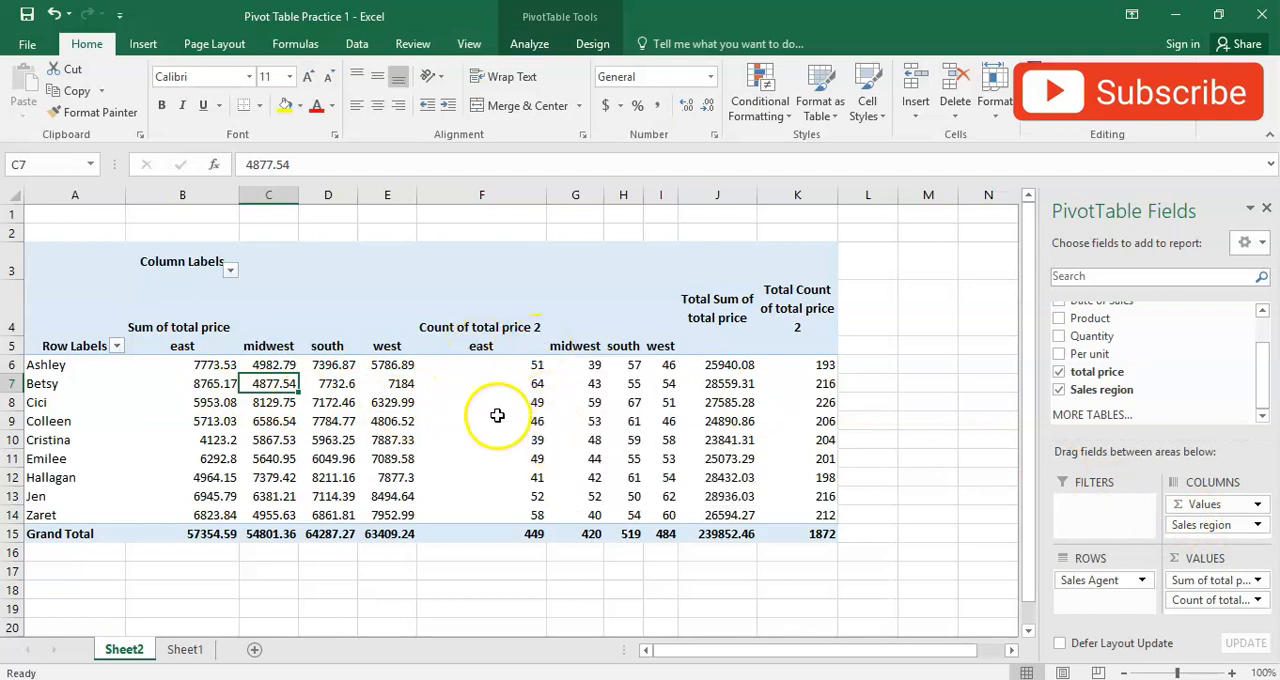
pyautogui.moveTo(491, 364); pyautogui.dragTo(667, 510)
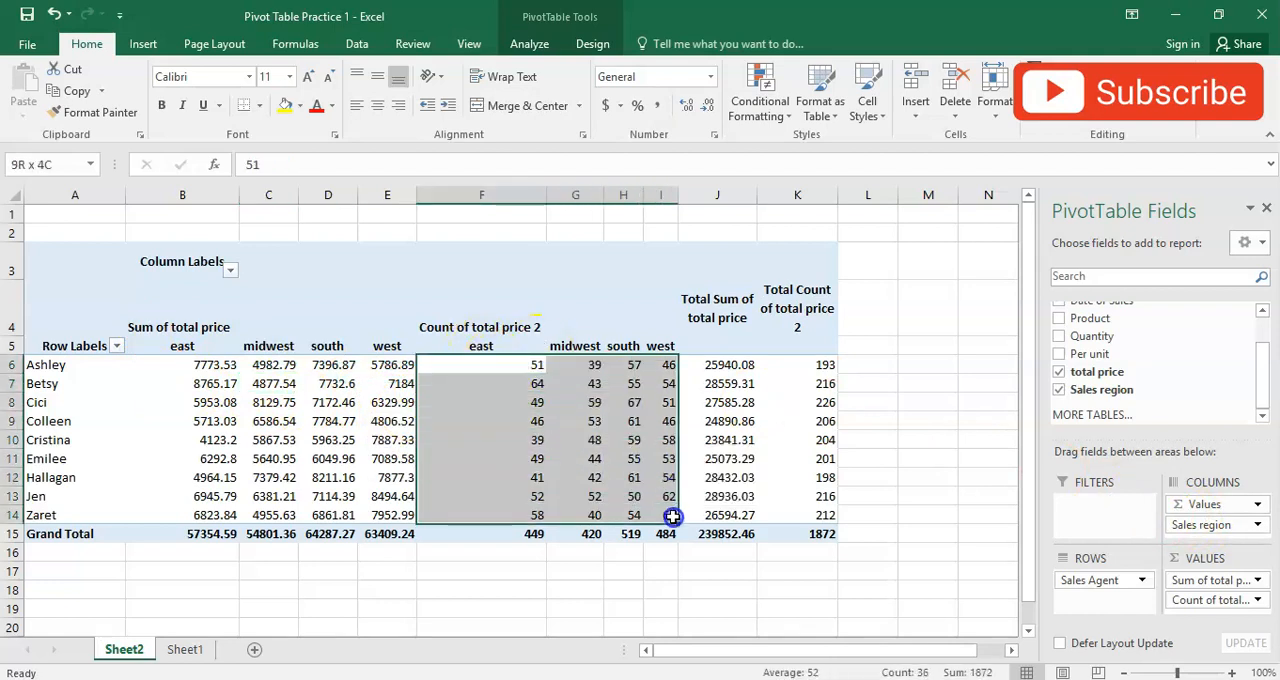
# - Place the count of total price above the sum of total price in the pivot table's values
pyautogui.moveTo(151, 366); pyautogui.dragTo(401, 497)
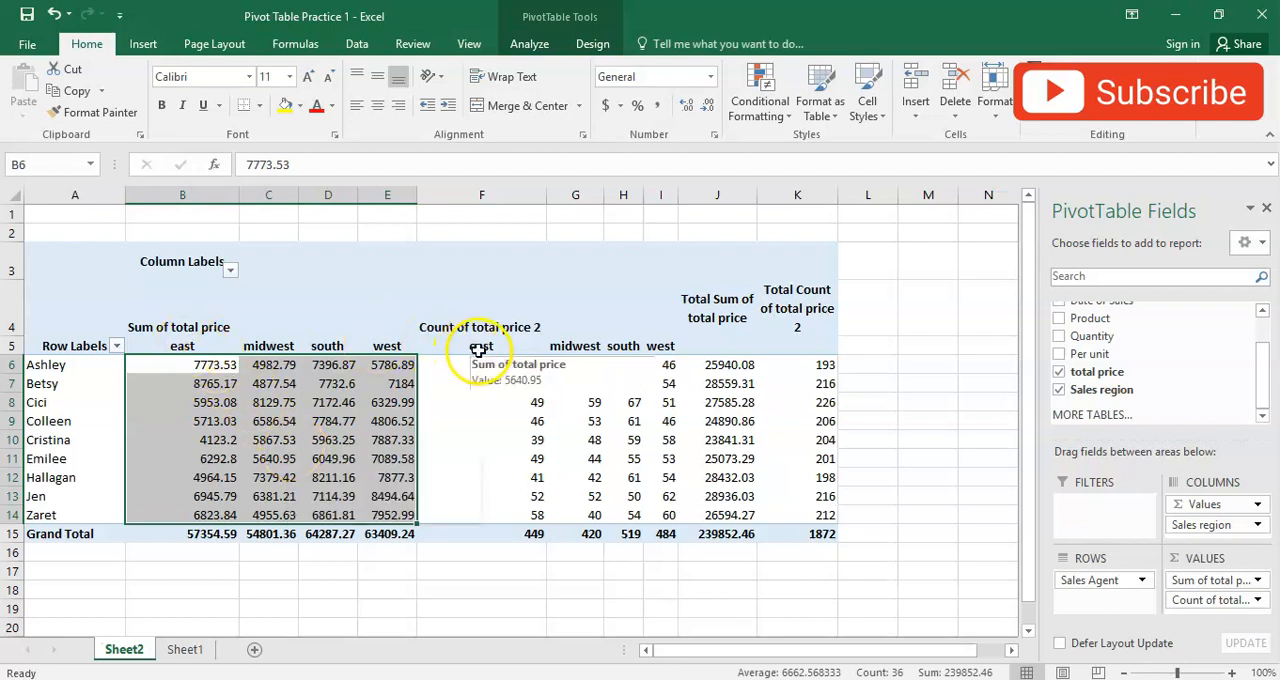
pyautogui.moveTo(1212, 598); pyautogui.dragTo(1200, 574)
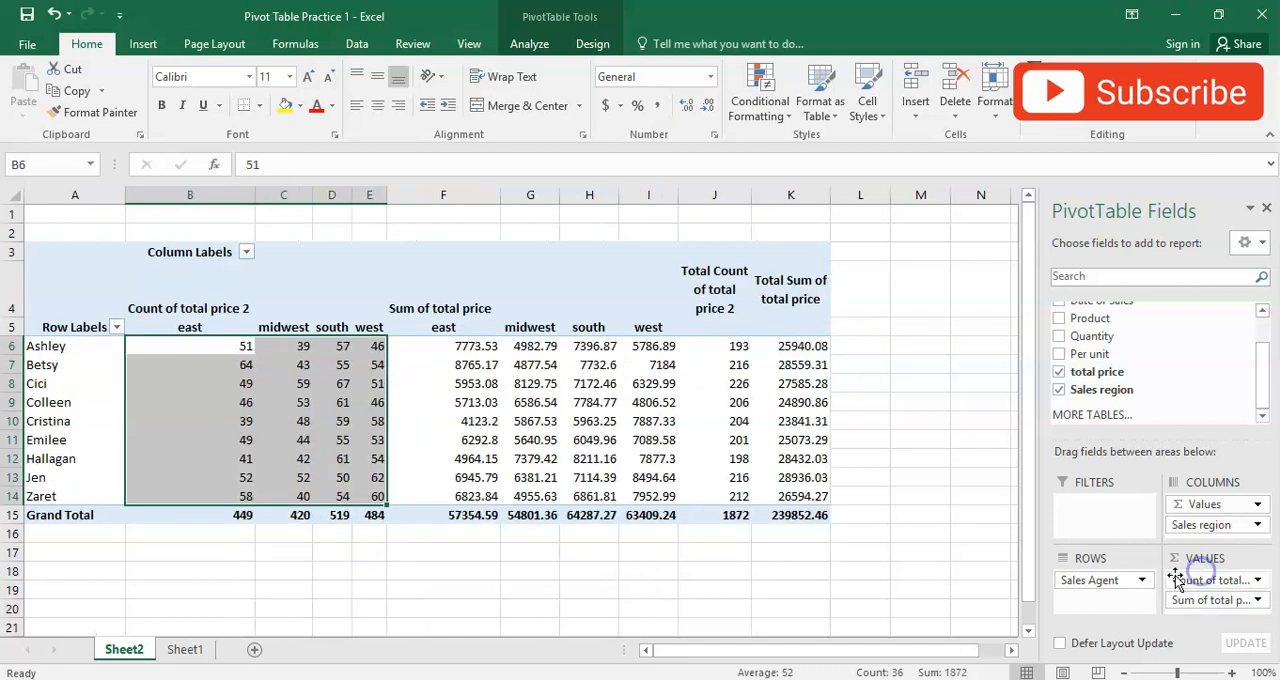
pyautogui.click(281, 401)
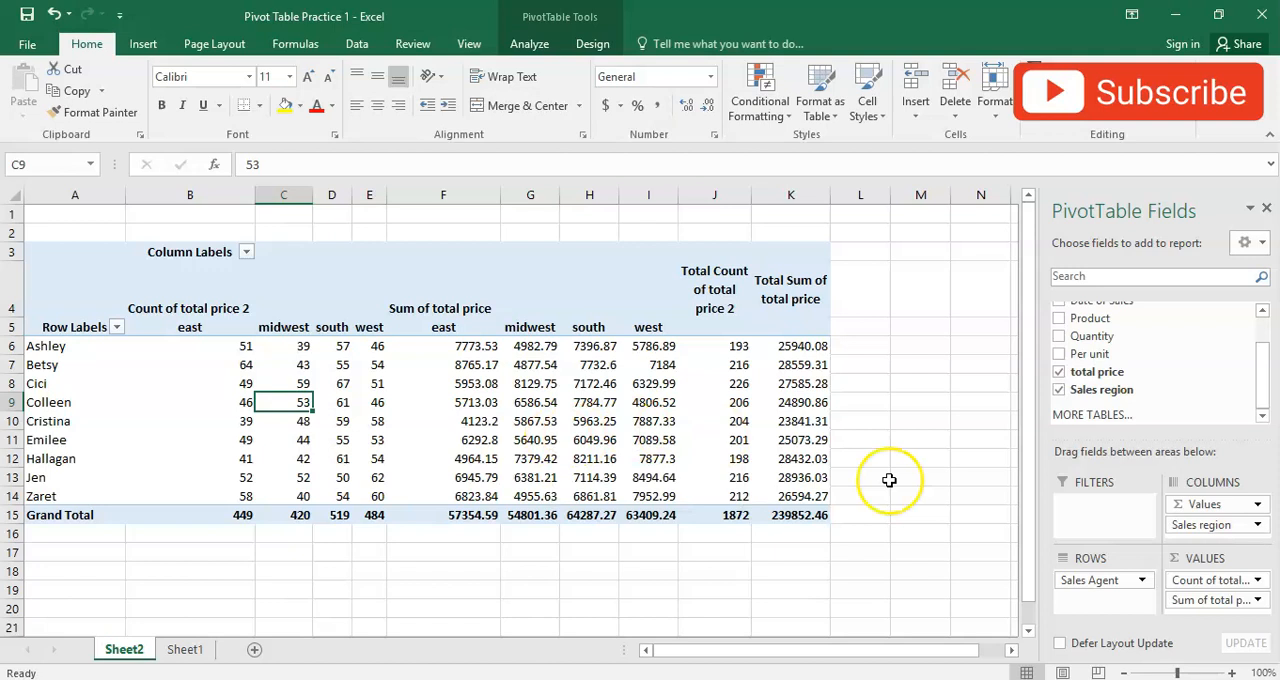
# - Move Sales region from the columns to the rows below Sales Agent and give columns B and C one equal, narrow width
pyautogui.moveTo(1190, 535); pyautogui.dragTo(1116, 597)
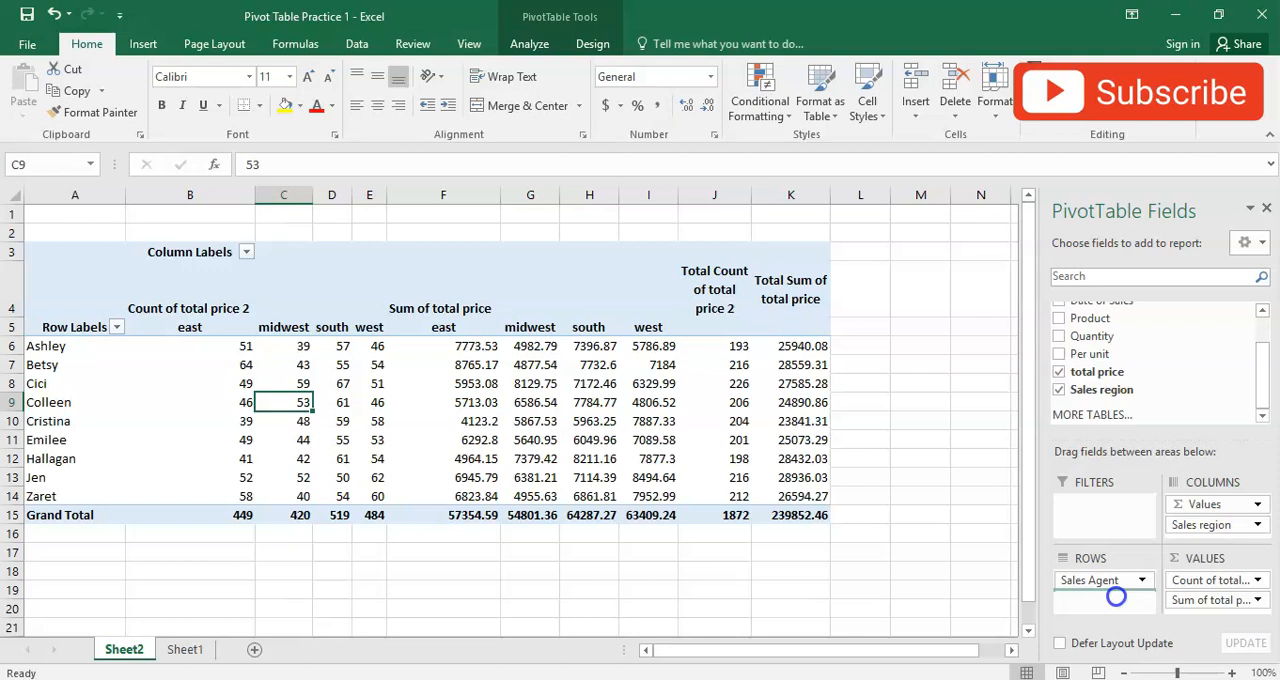
pyautogui.moveTo(1116, 597); pyautogui.dragTo(1116, 598)
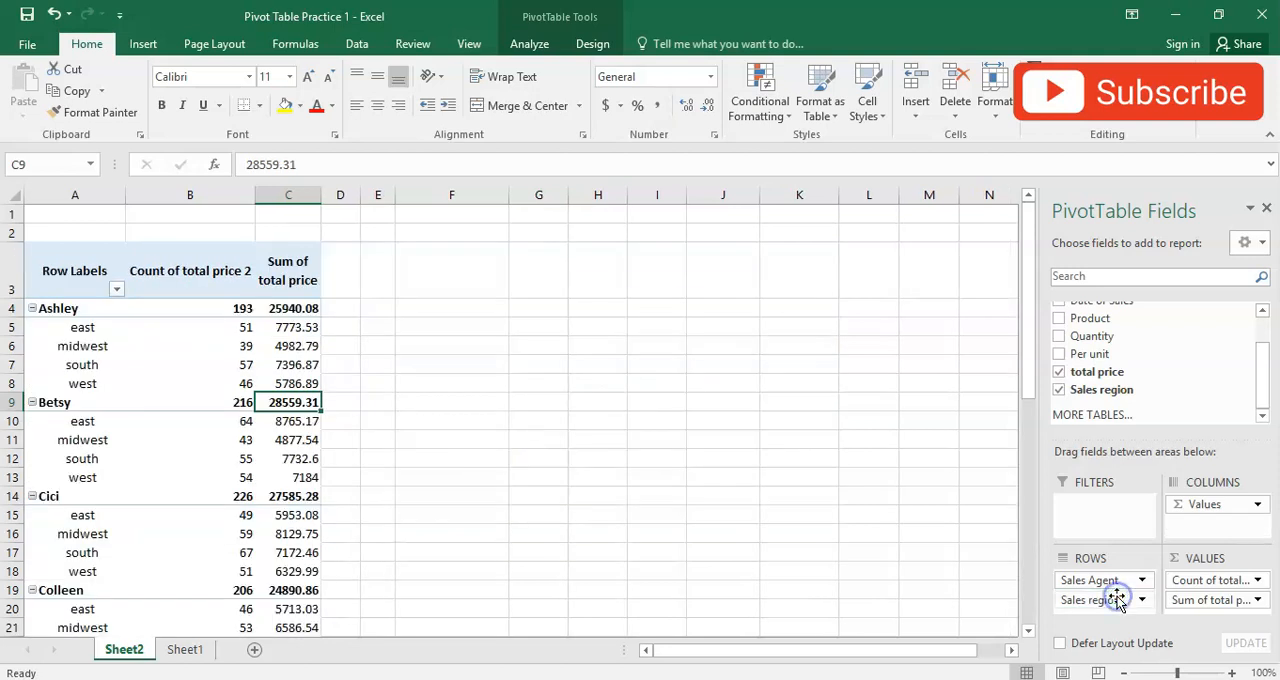
pyautogui.click(461, 509)
pyautogui.moveTo(194, 194)
pyautogui.mouseDown()
pyautogui.moveTo(269, 194)
pyautogui.moveTo(197, 192)
pyautogui.mouseUp()
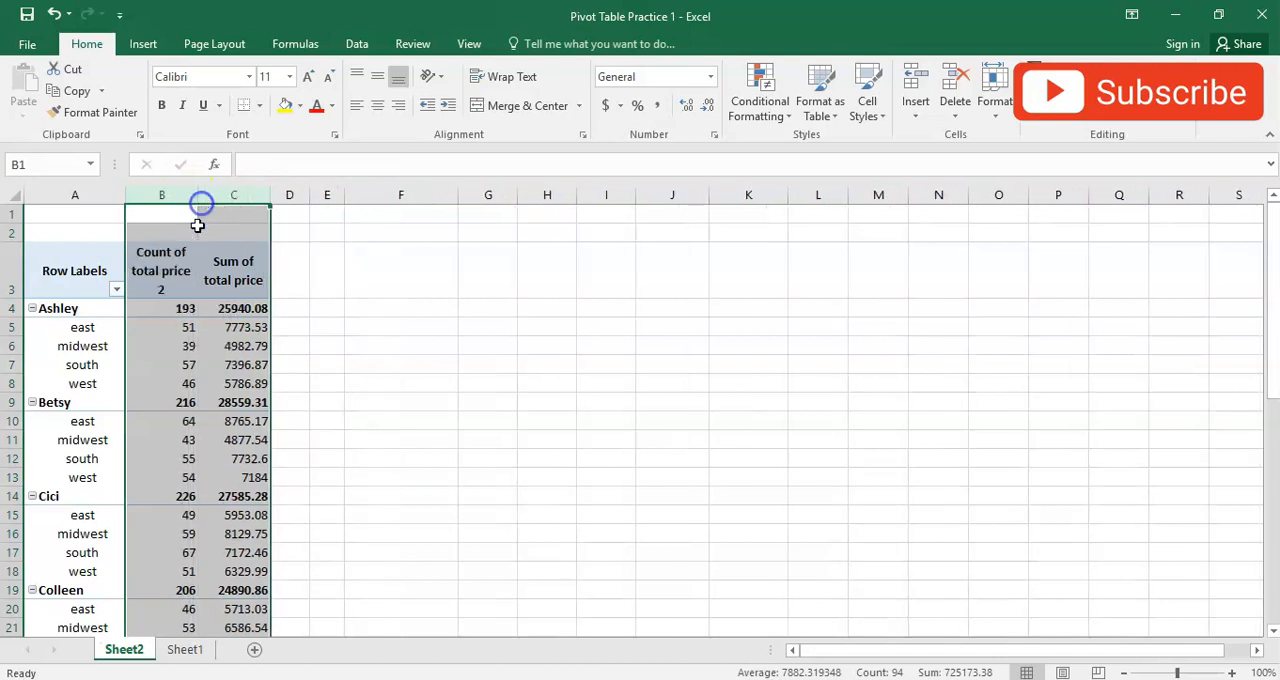
# - Review the first agent's transaction count and sales total and the regional rows beneath them
pyautogui.click(47, 406)
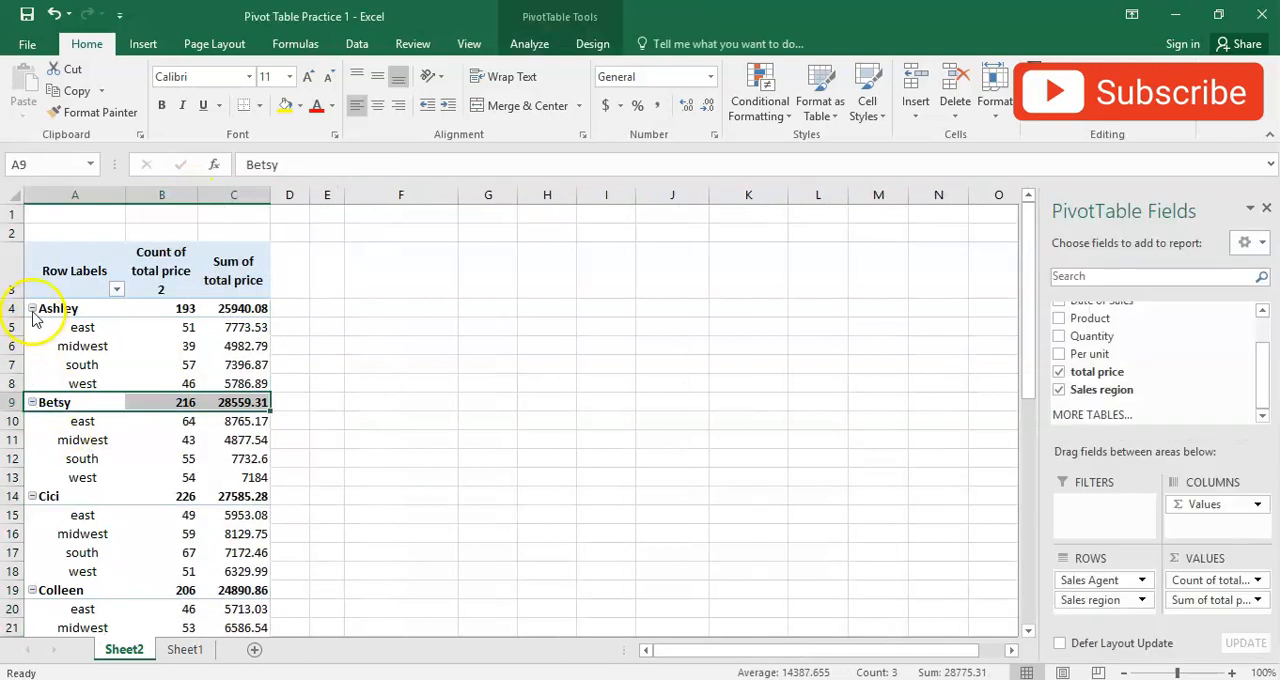
pyautogui.click(153, 308)
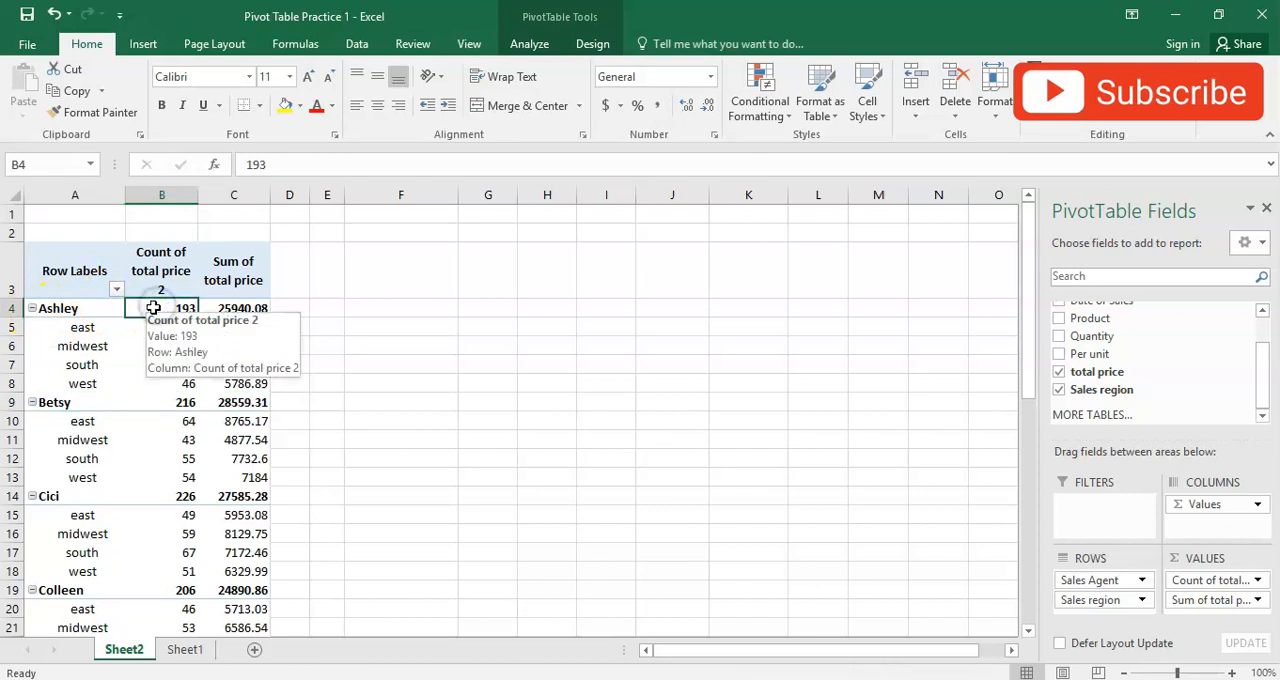
pyautogui.click(226, 308)
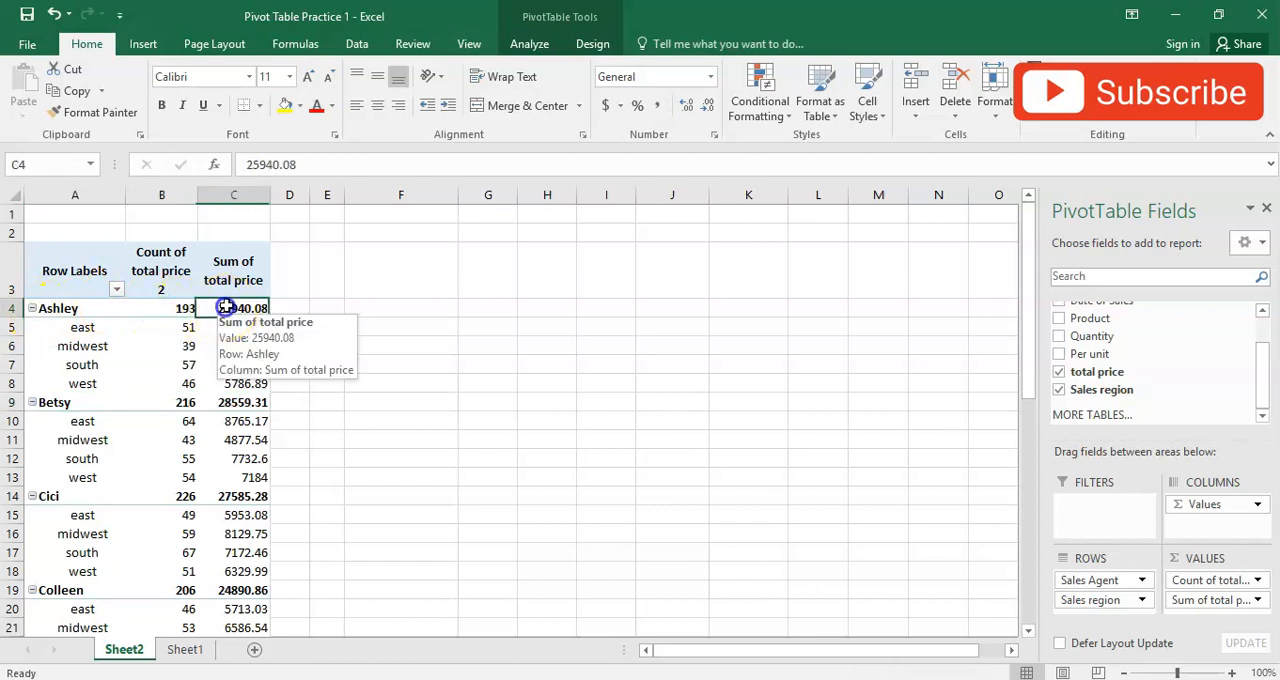
pyautogui.click(113, 334)
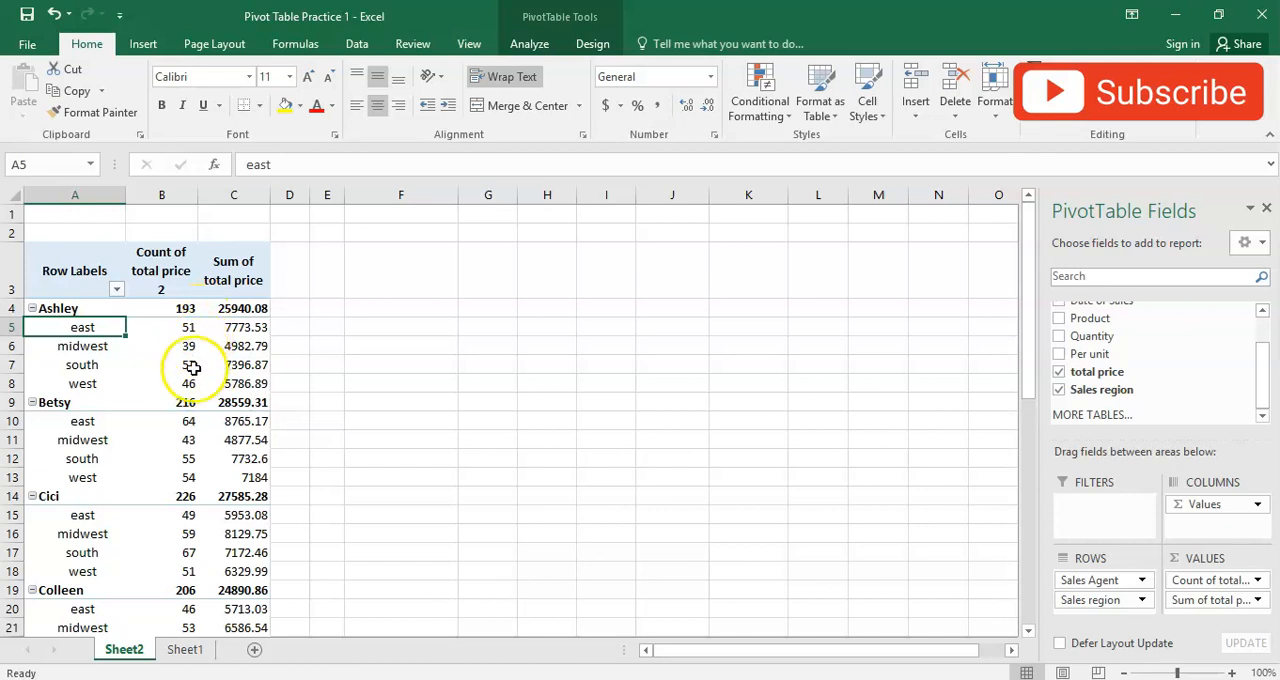
# - Collapse the regional breakdown of all nine sales agents in the pivot table
pyautogui.click(33, 310)
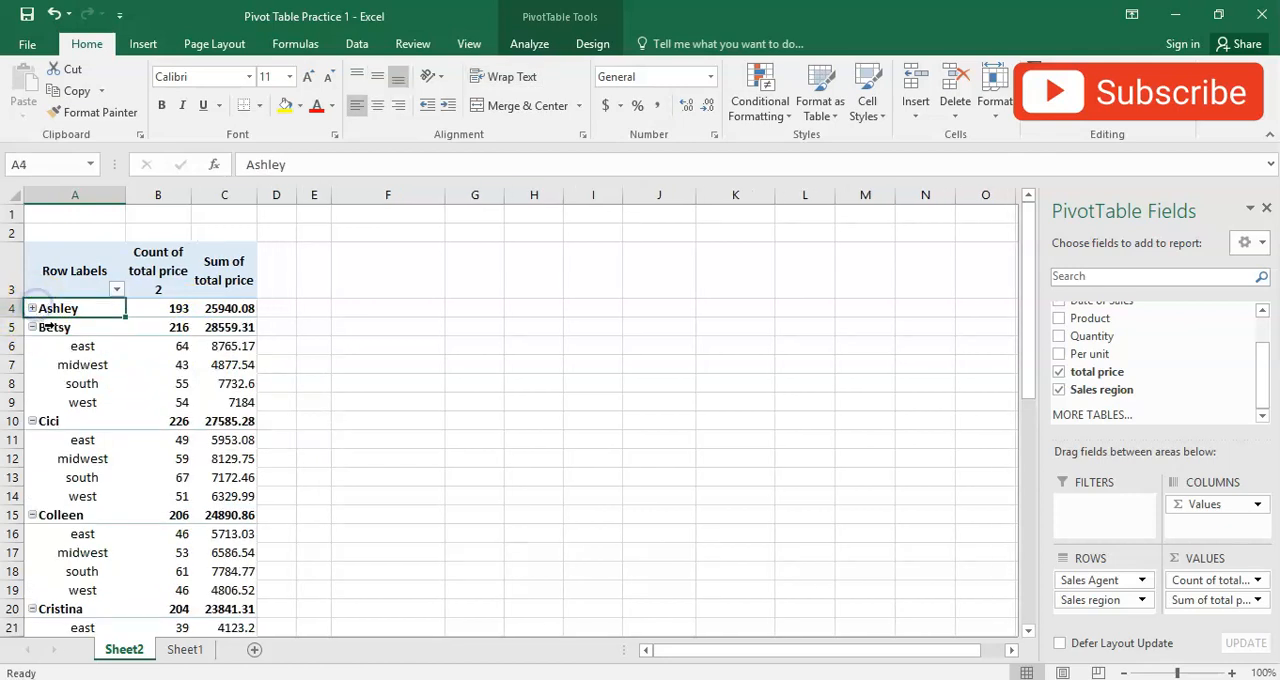
pyautogui.click(33, 328)
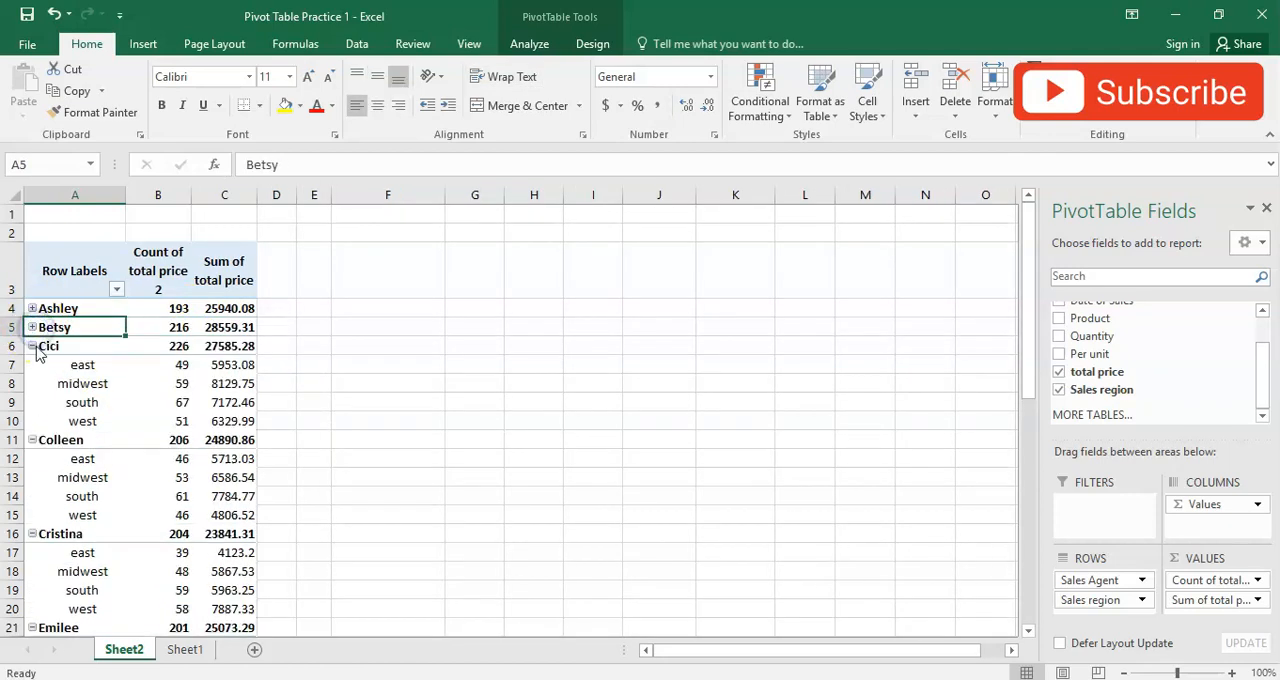
pyautogui.click(33, 346)
pyautogui.click(33, 365)
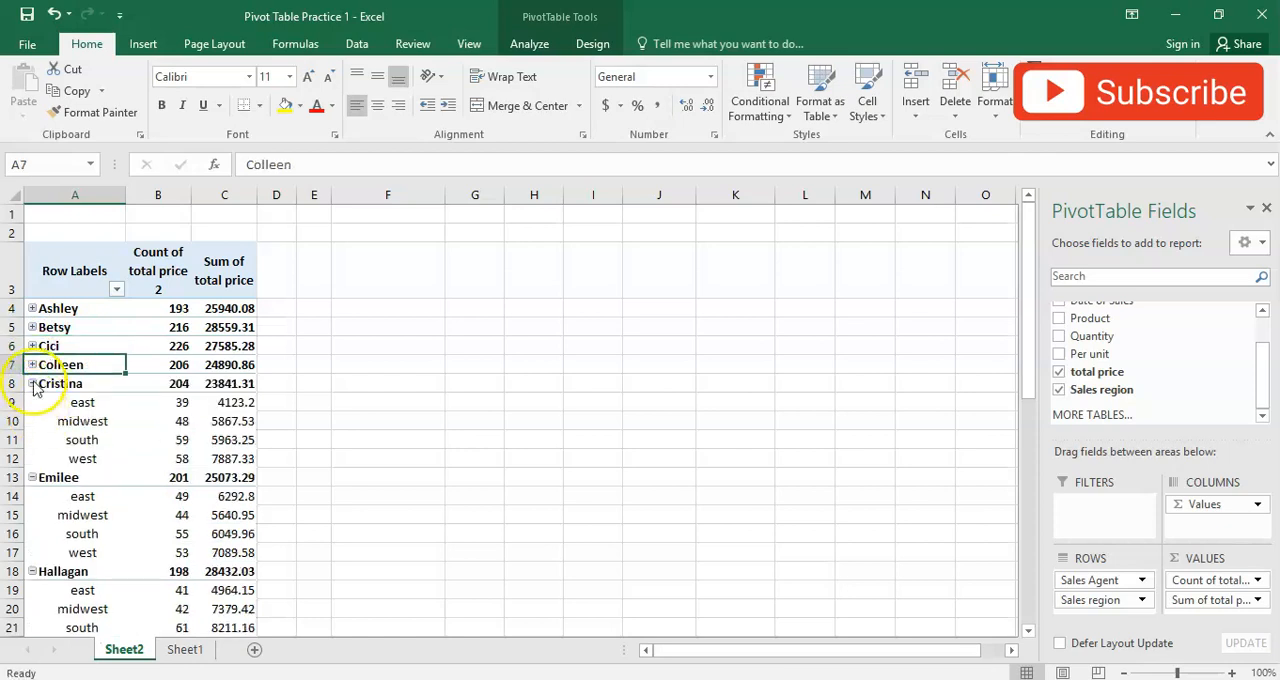
pyautogui.click(33, 384)
pyautogui.click(33, 402)
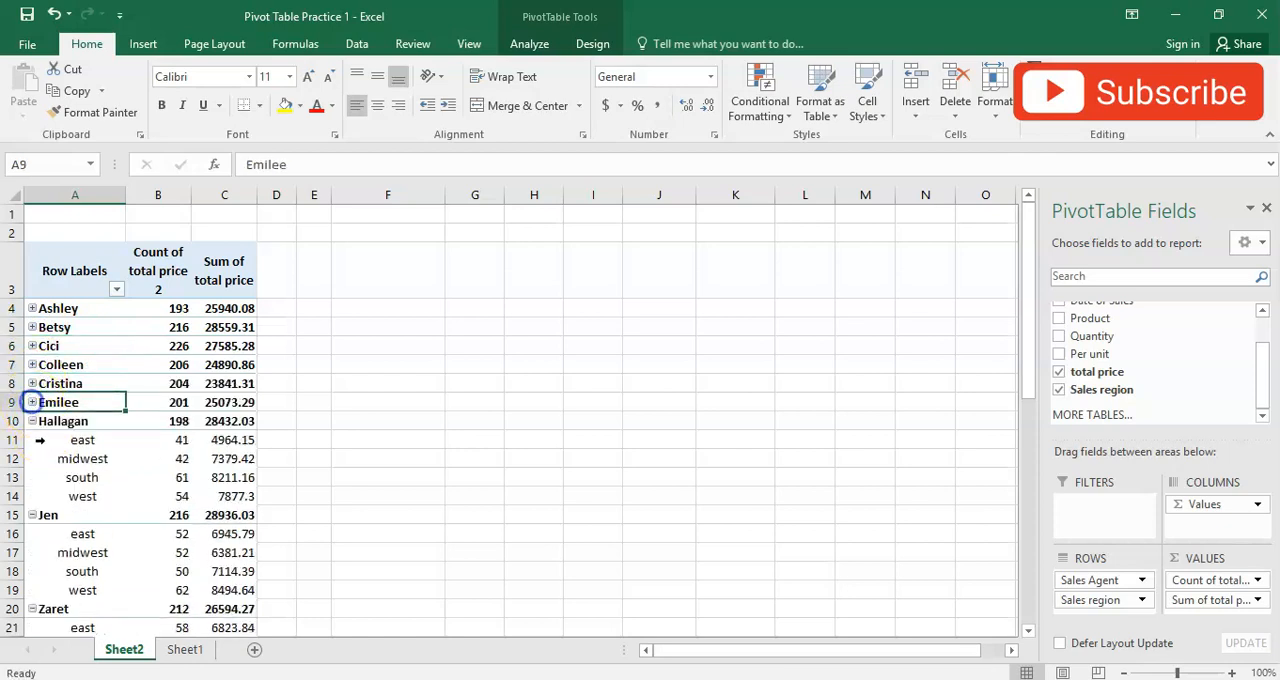
pyautogui.click(33, 421)
pyautogui.click(33, 440)
pyautogui.click(33, 459)
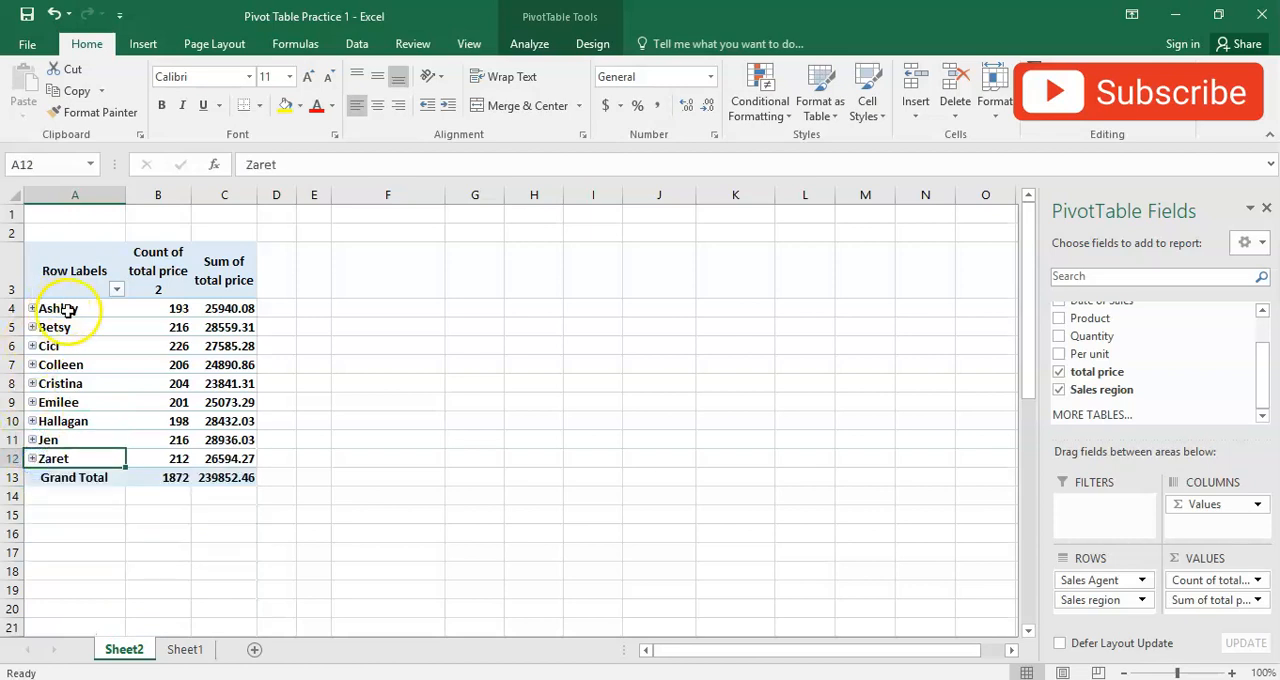
# - Examine the first agent's count and sum, the two value headings and the row label filter options
pyautogui.click(178, 309)
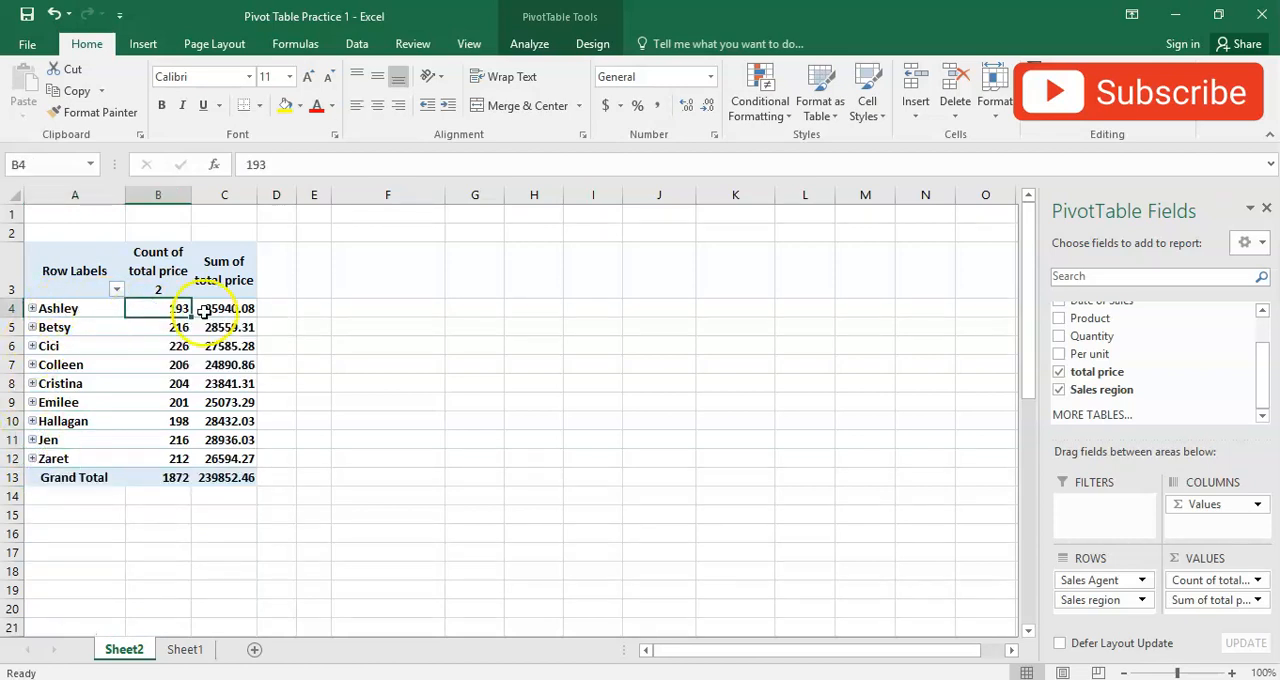
pyautogui.moveTo(207, 312)
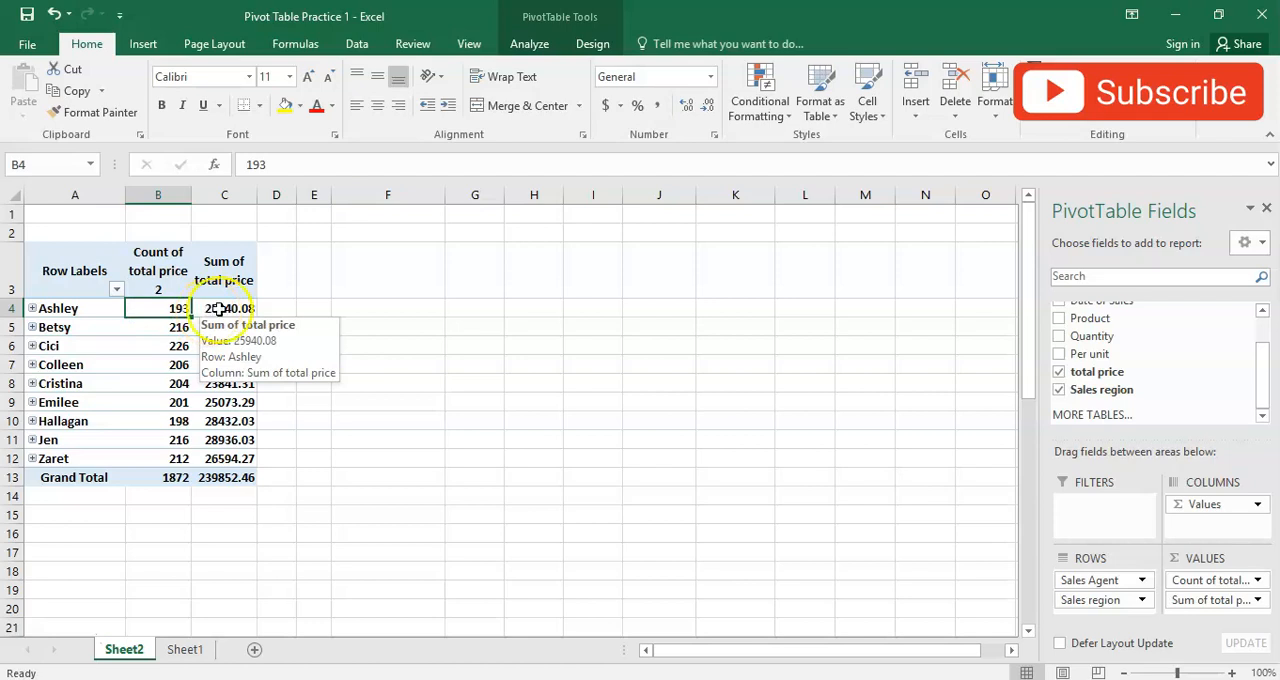
pyautogui.click(218, 310)
pyautogui.click(160, 276)
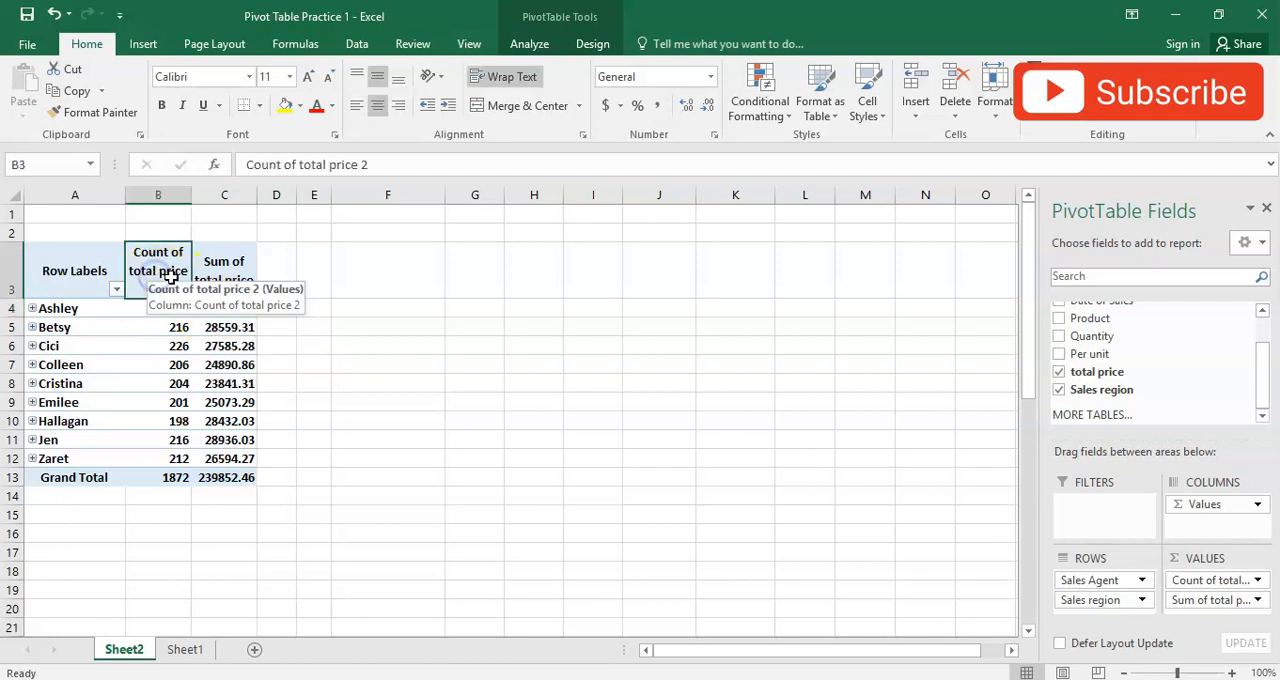
pyautogui.click(206, 277)
pyautogui.click(166, 277)
pyautogui.click(206, 277)
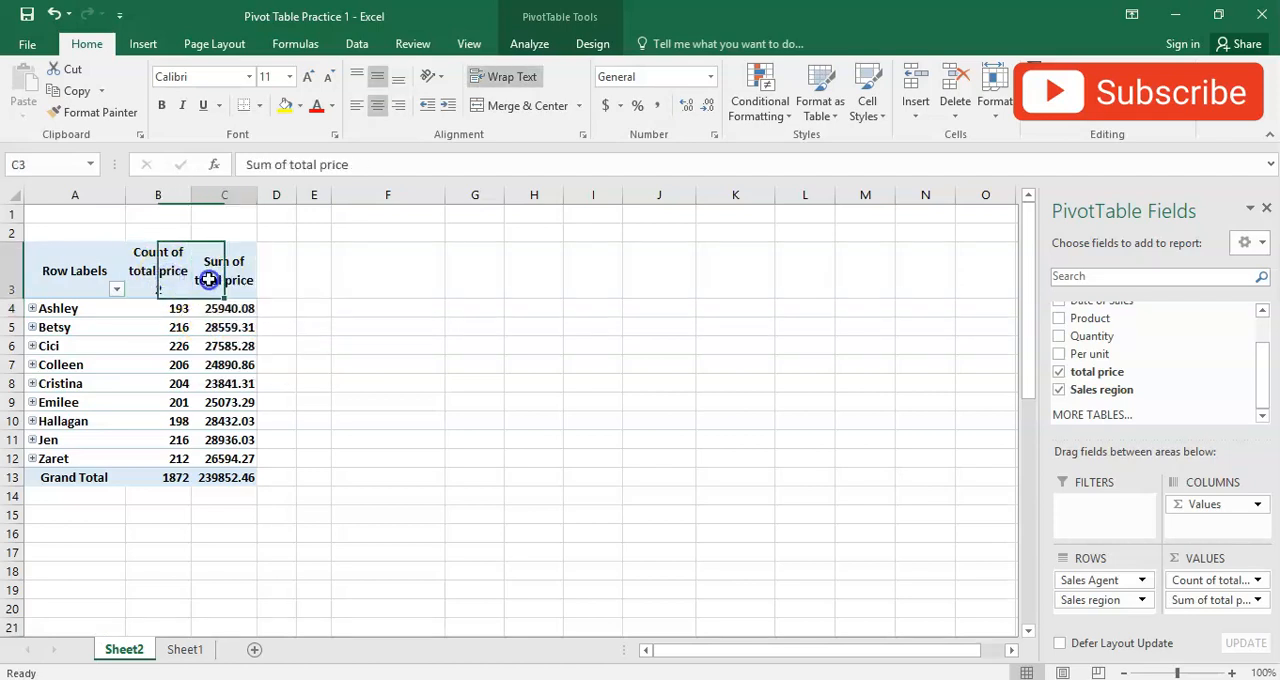
pyautogui.click(117, 291)
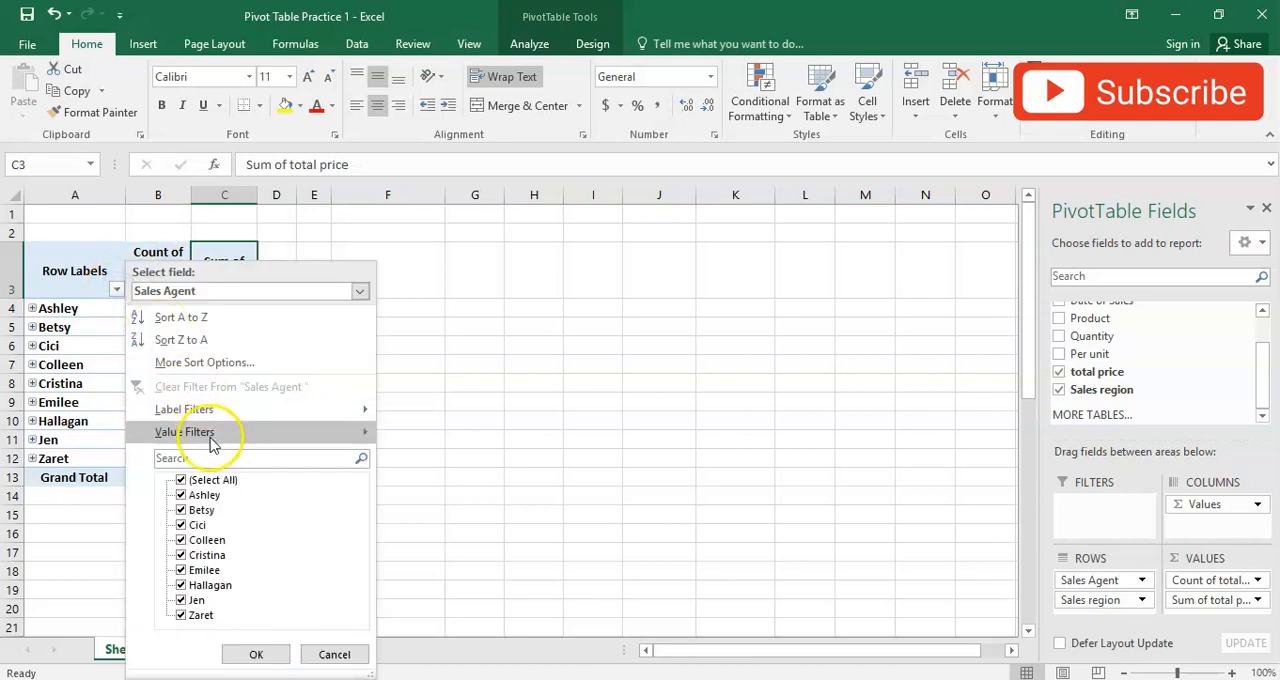
pyautogui.click(454, 291)
# - Expand the first agent's regional breakdown for viewing and collapse it again
pyautogui.click(33, 308)
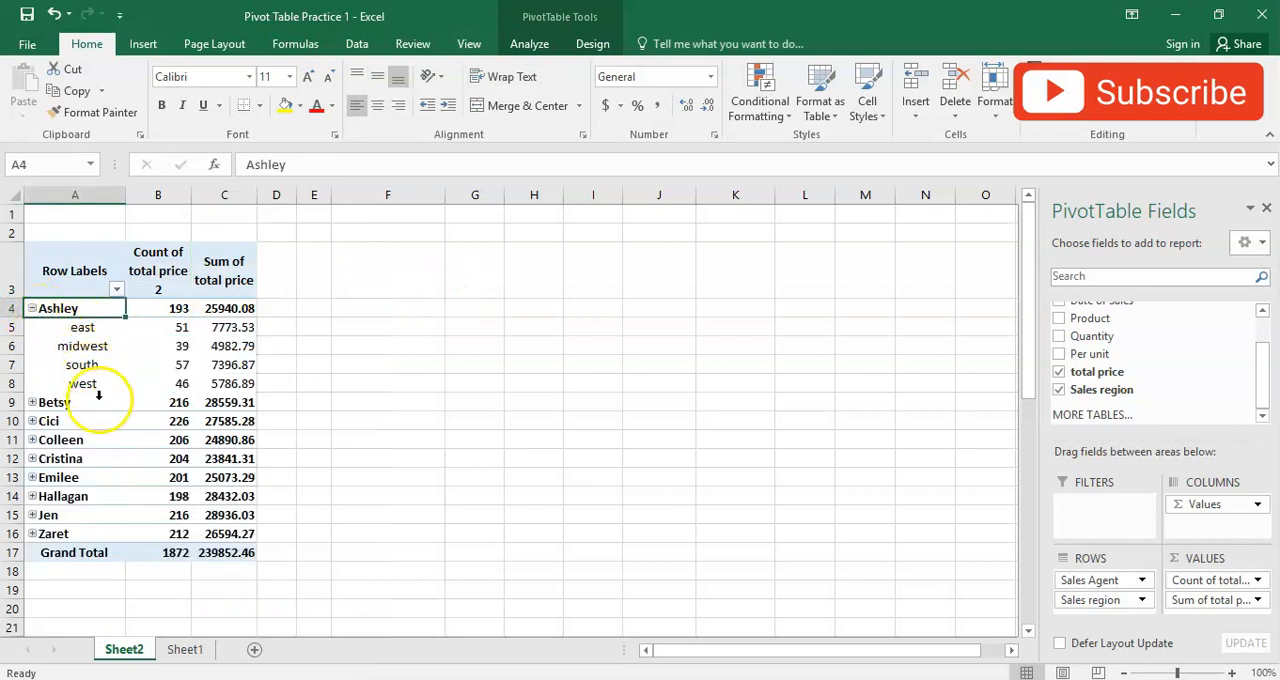
pyautogui.click(32, 308)
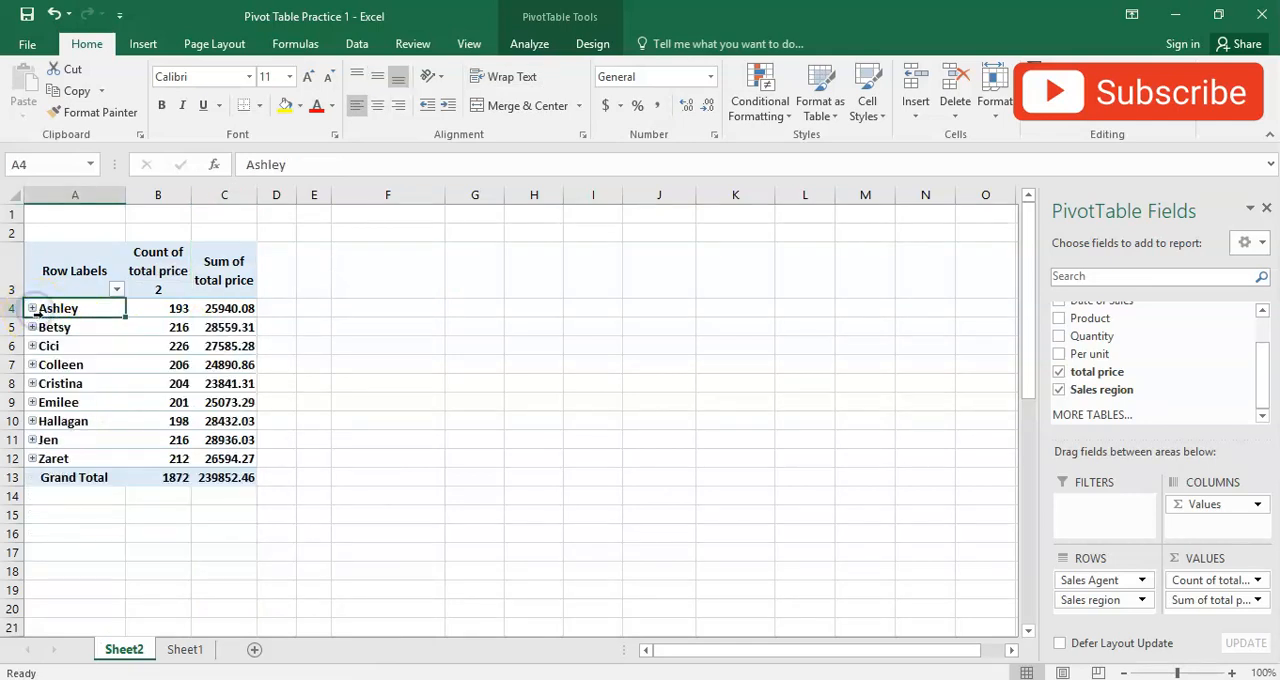
pyautogui.click(32, 308)
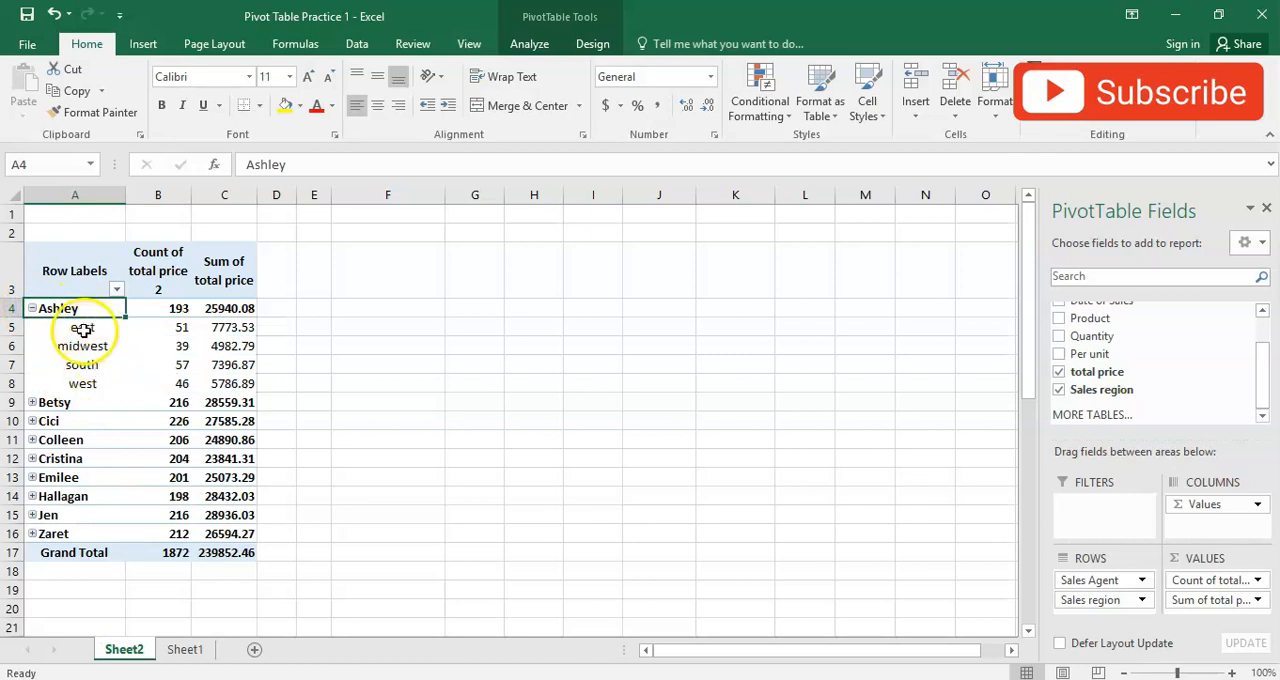
pyautogui.click(33, 308)
pyautogui.click(32, 308)
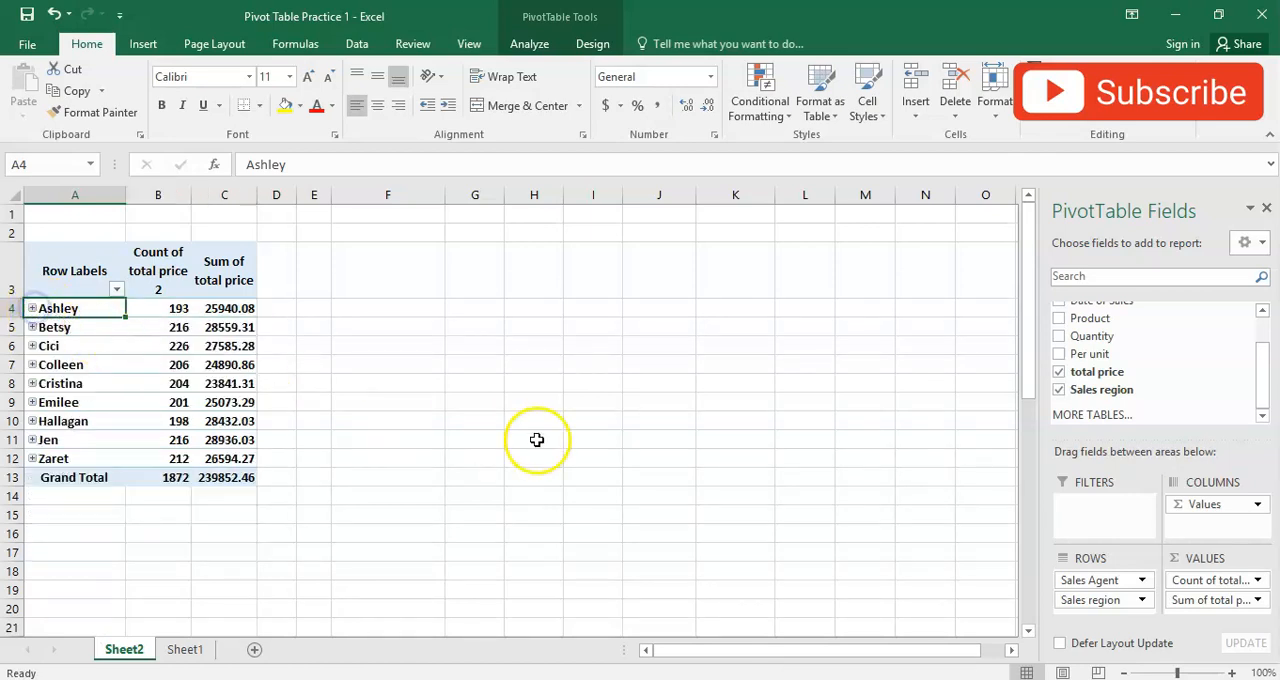
# - Place Sales region above Sales Agent in the rows and collapse the east, midwest, south and west groups
pyautogui.moveTo(1127, 598); pyautogui.dragTo(1120, 576)
pyautogui.rightClick(18, 313)
pyautogui.click(32, 308)
pyautogui.click(32, 327)
pyautogui.click(32, 346)
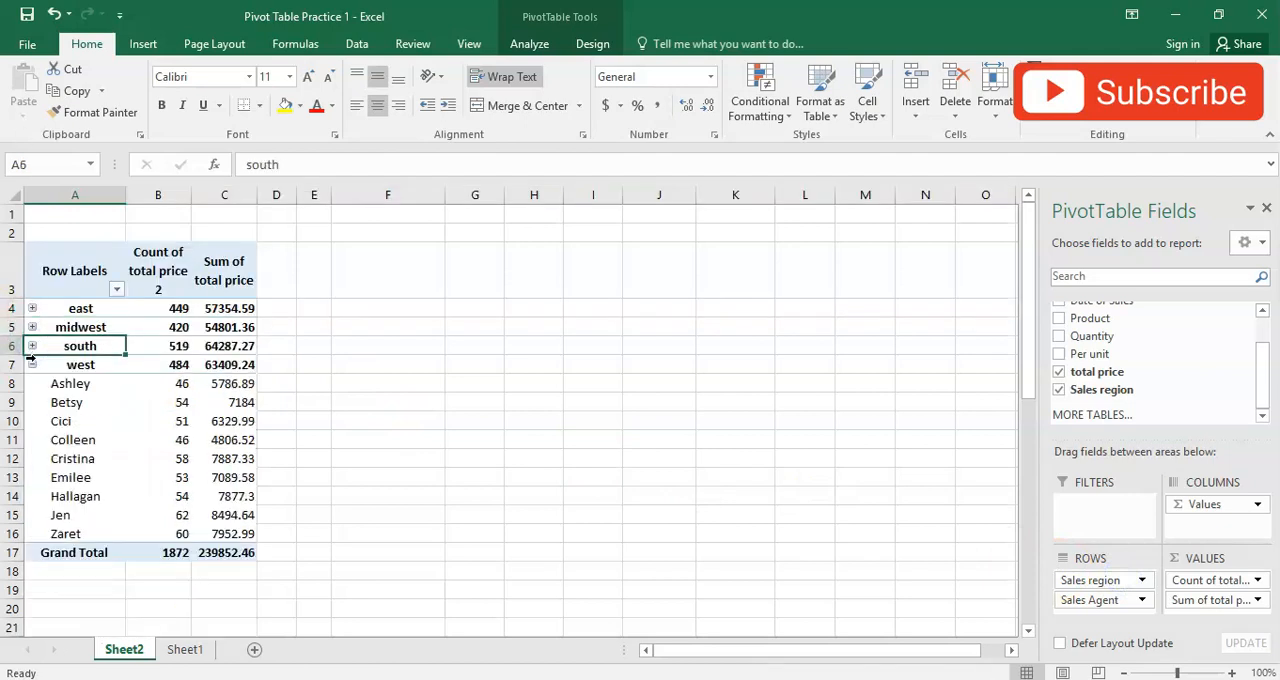
pyautogui.click(32, 364)
# - Expand the east region to list its agents with their transaction counts and sales
pyautogui.click(140, 440)
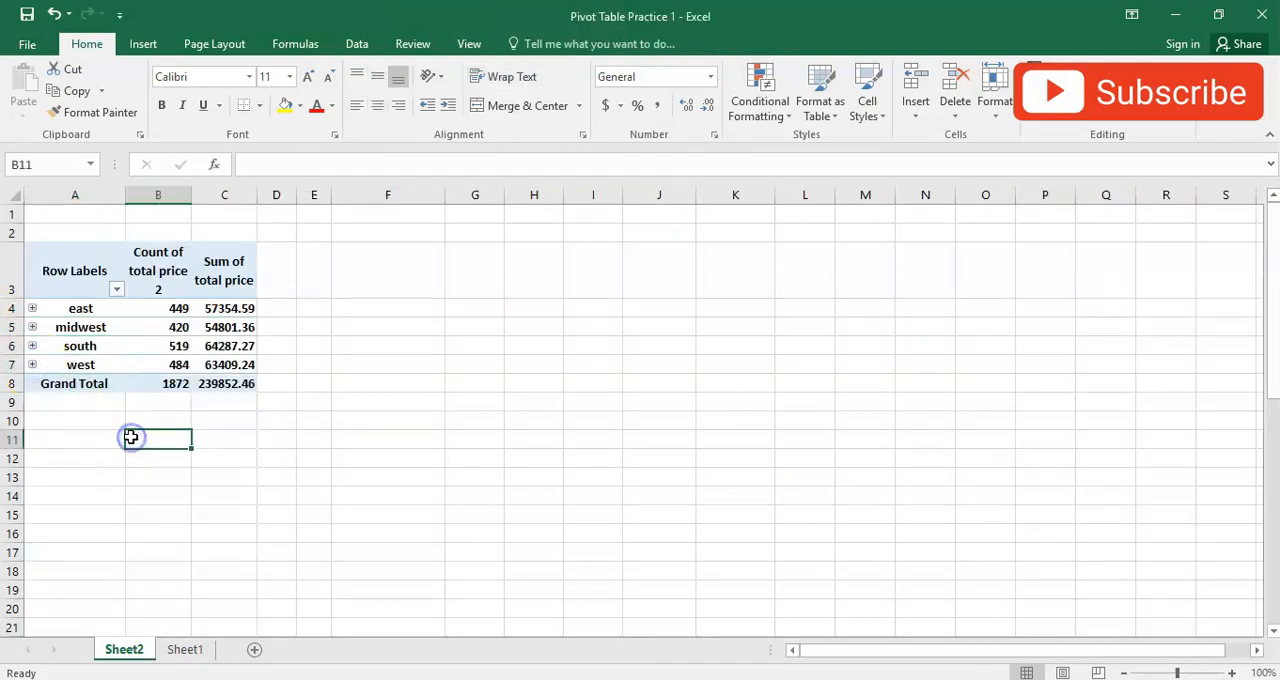
pyautogui.click(137, 312)
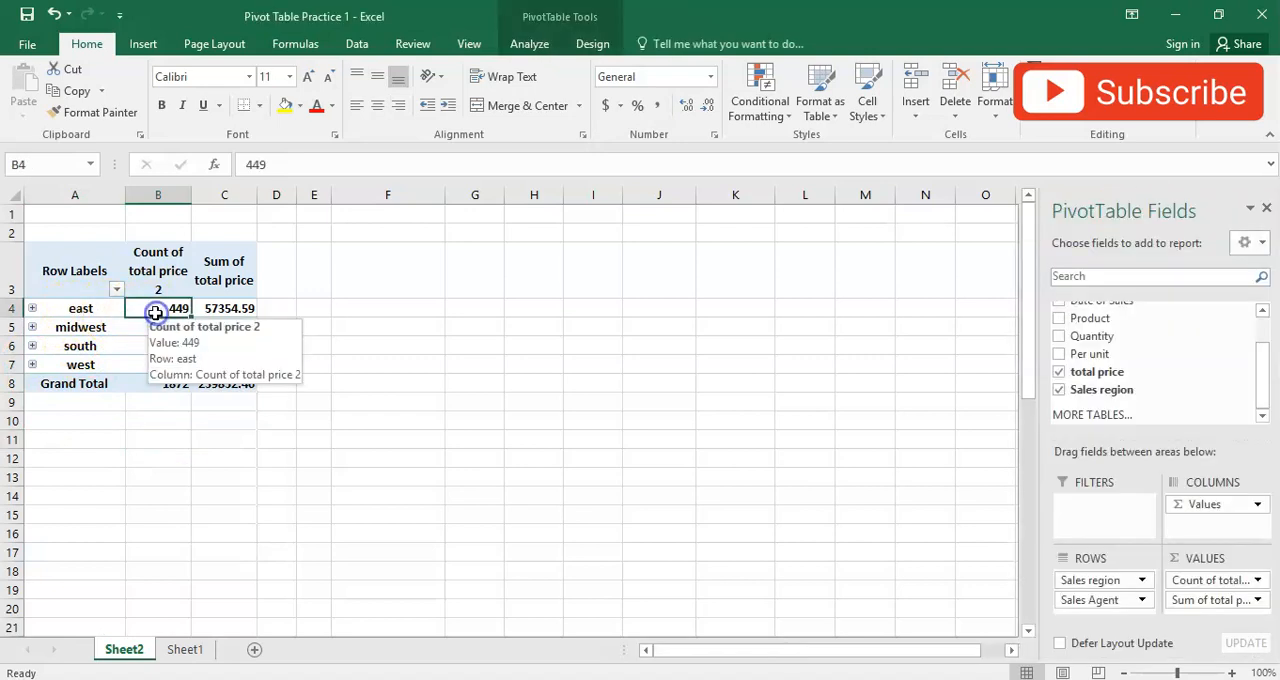
pyautogui.click(33, 308)
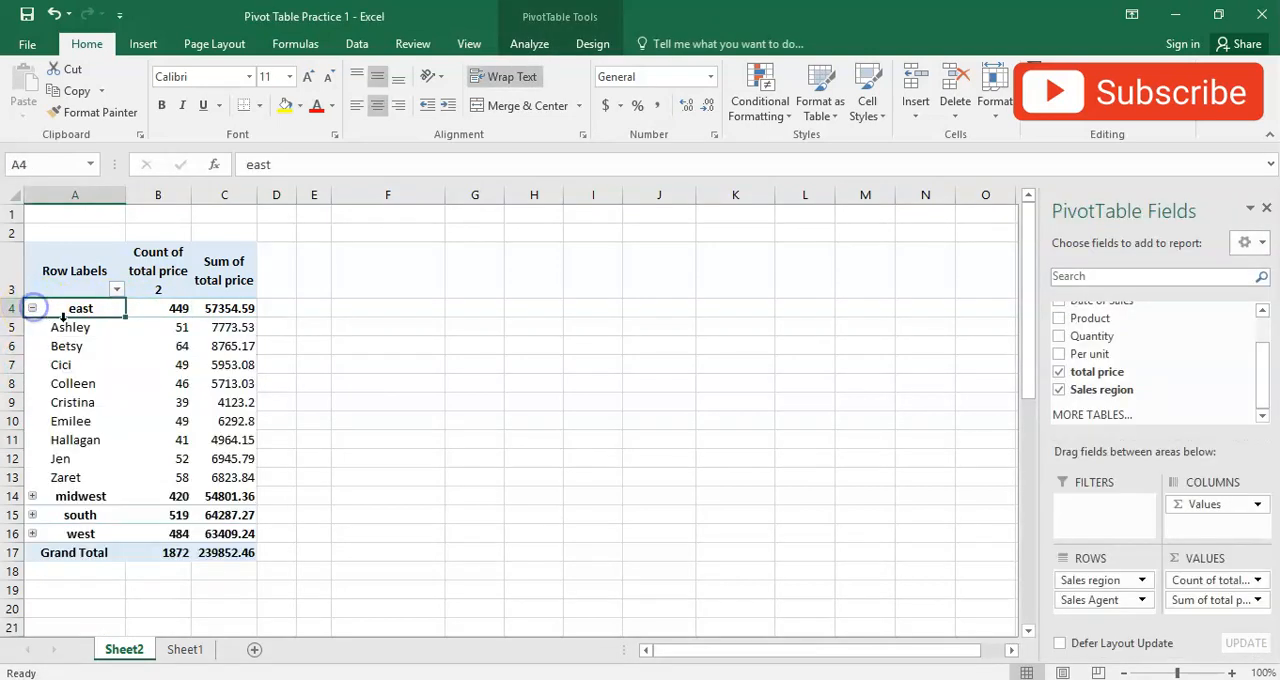